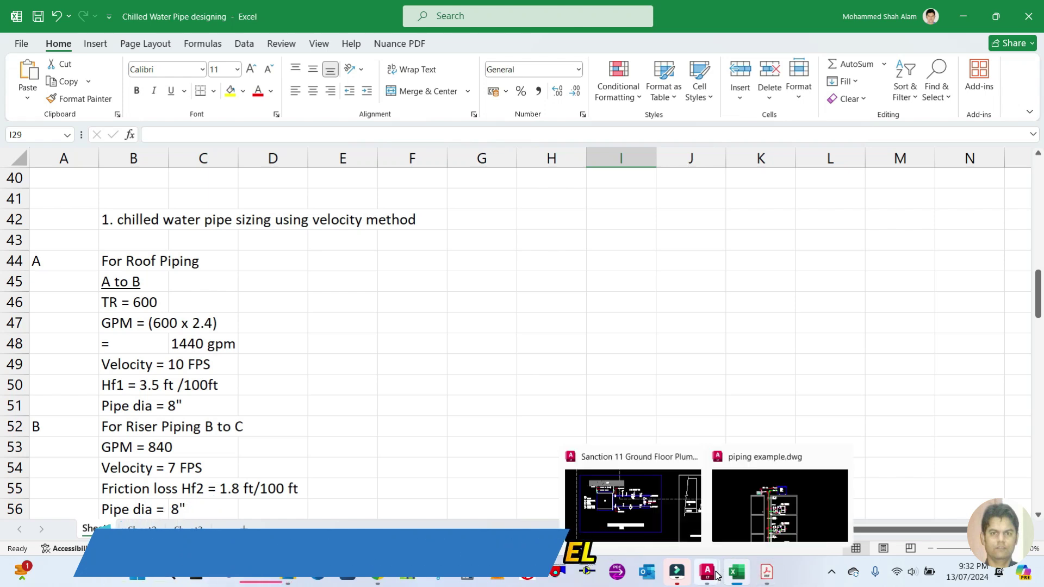
Switch to the Carrier pipe sizing chart in Acrobat and examine its flow, velocity, pipe size and friction loss scales
{"action": "left_click", "coordinate": [767, 572]}
{"action": "scroll", "coordinate": [526, 297], "scroll_direction": "down", "scroll_amount": 9}
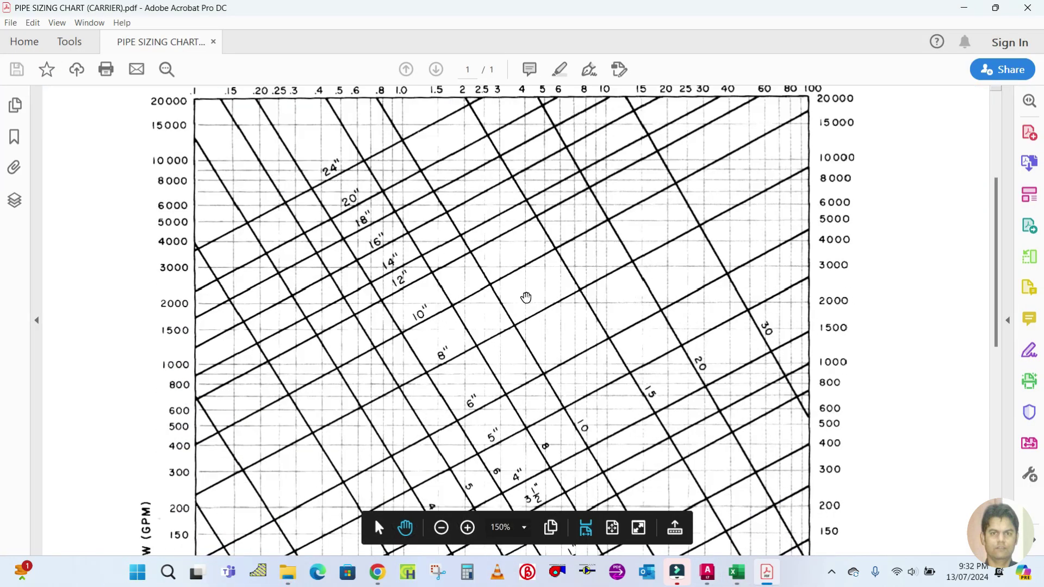
{"action": "scroll", "coordinate": [526, 298], "scroll_direction": "up", "scroll_amount": 5}
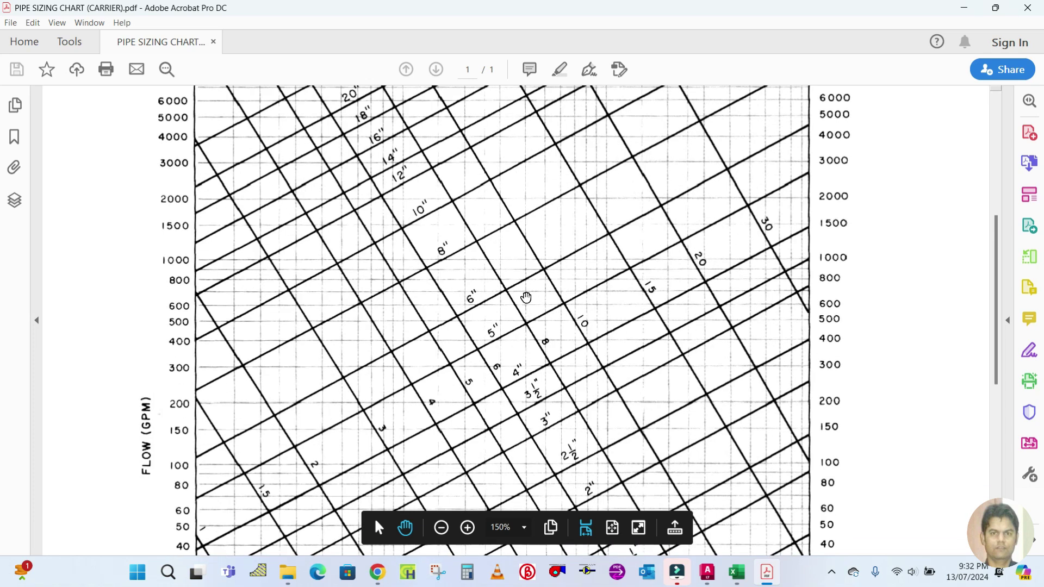
{"action": "scroll", "coordinate": [526, 298], "scroll_direction": "down", "scroll_amount": 12}
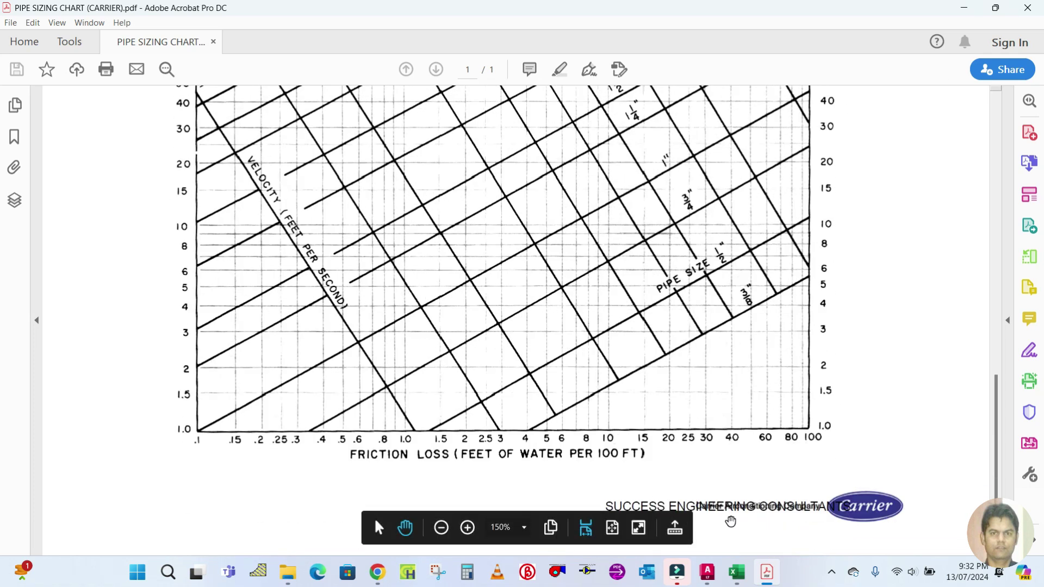
{"action": "scroll", "coordinate": [843, 462], "scroll_direction": "up", "scroll_amount": 10}
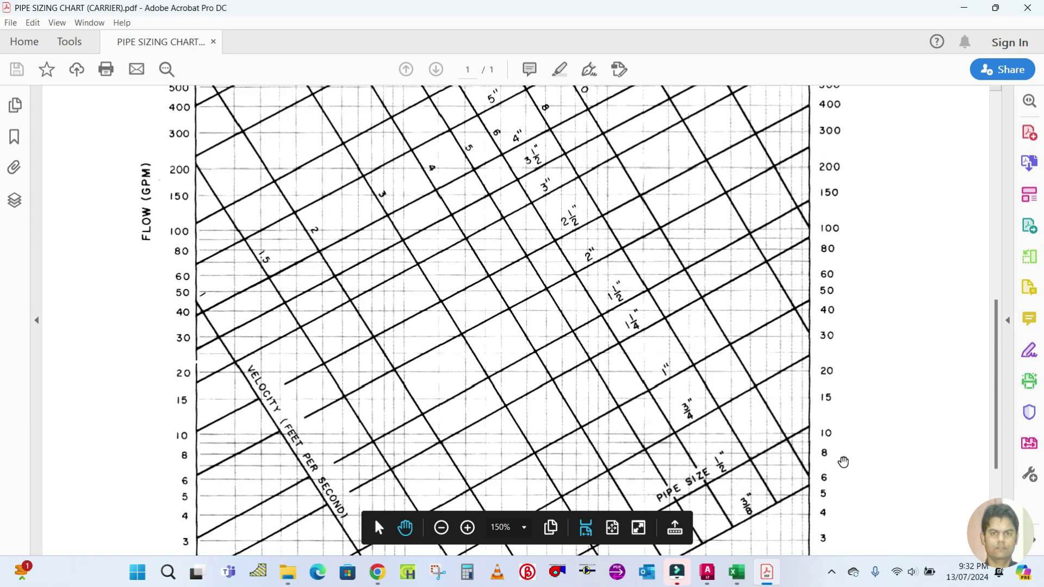
{"action": "scroll", "coordinate": [843, 462], "scroll_direction": "up", "scroll_amount": 9}
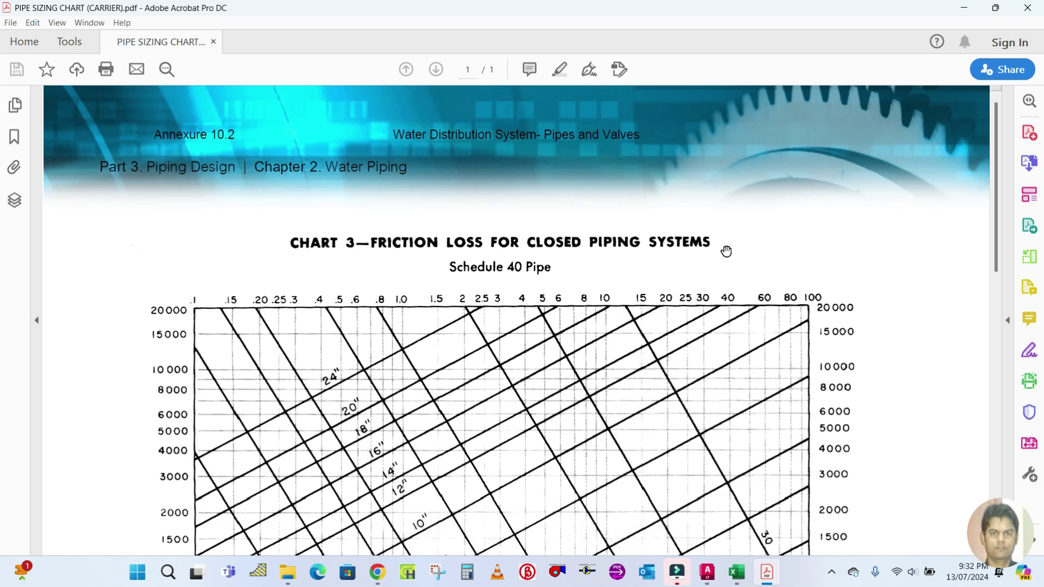
{"action": "scroll", "coordinate": [726, 252], "scroll_direction": "down", "scroll_amount": 5}
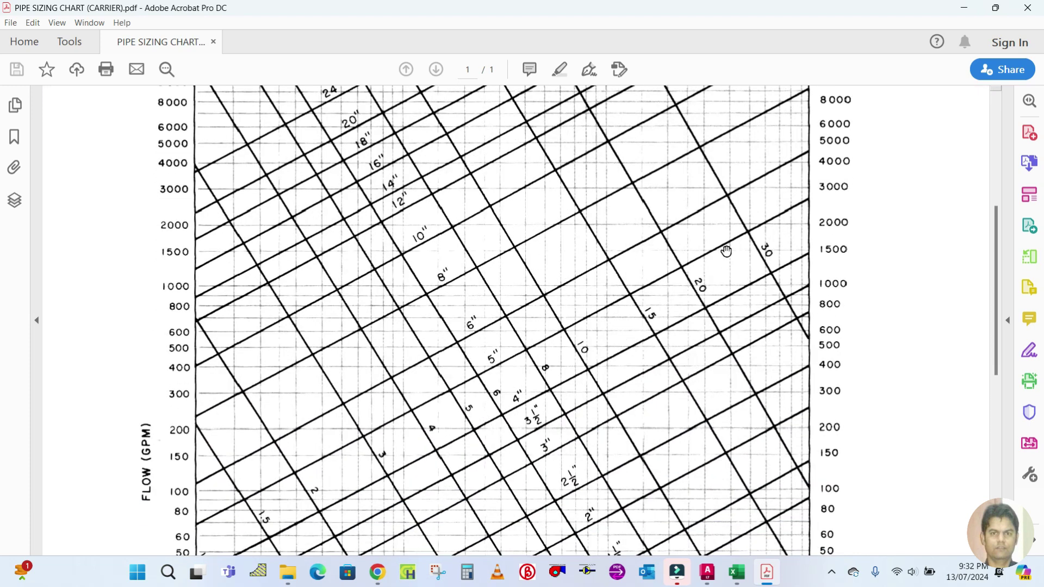
{"action": "scroll", "coordinate": [726, 252], "scroll_direction": "down", "scroll_amount": 2}
{"action": "scroll", "coordinate": [726, 251], "scroll_direction": "down", "scroll_amount": 3}
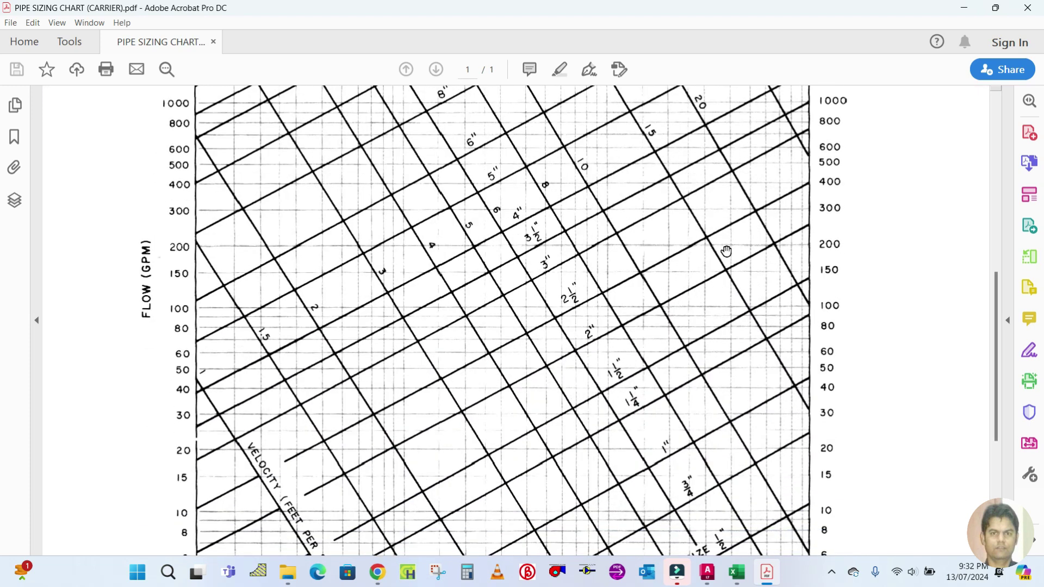
{"action": "scroll", "coordinate": [726, 251], "scroll_direction": "down", "scroll_amount": 3}
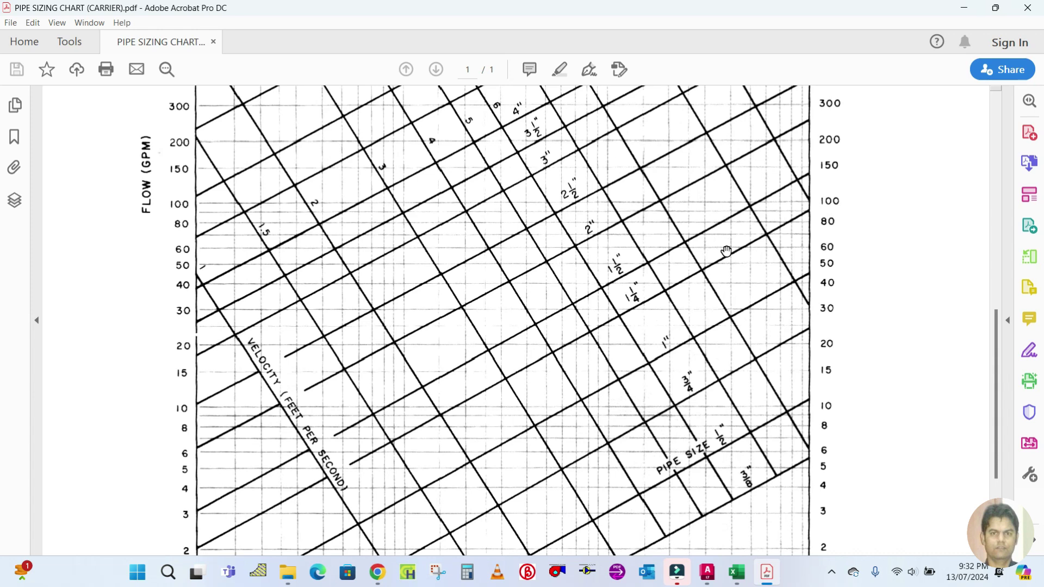
{"action": "scroll", "coordinate": [726, 252], "scroll_direction": "up", "scroll_amount": 13}
{"action": "scroll", "coordinate": [727, 251], "scroll_direction": "up", "scroll_amount": 2}
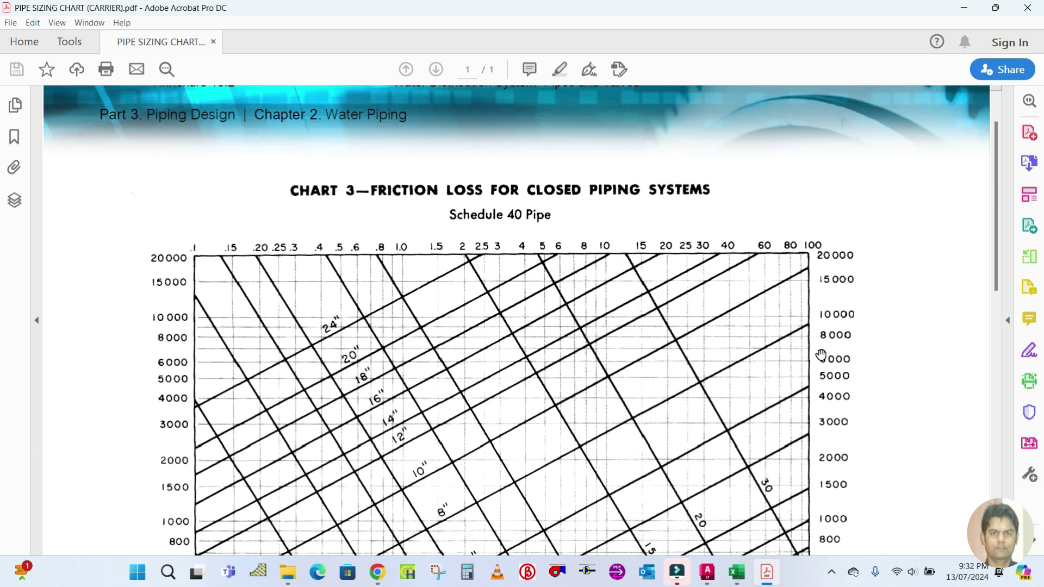
{"action": "scroll", "coordinate": [821, 355], "scroll_direction": "up", "scroll_amount": 1}
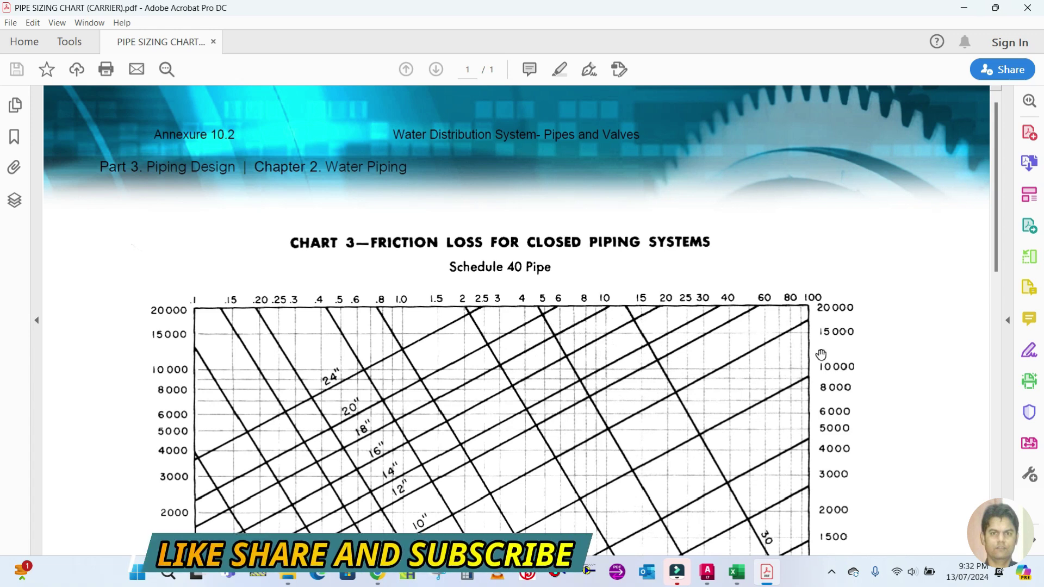
Return to the Excel workbook and review the roof piping A to B notes under the velocity method heading
{"action": "key", "text": "alt+Tab"}
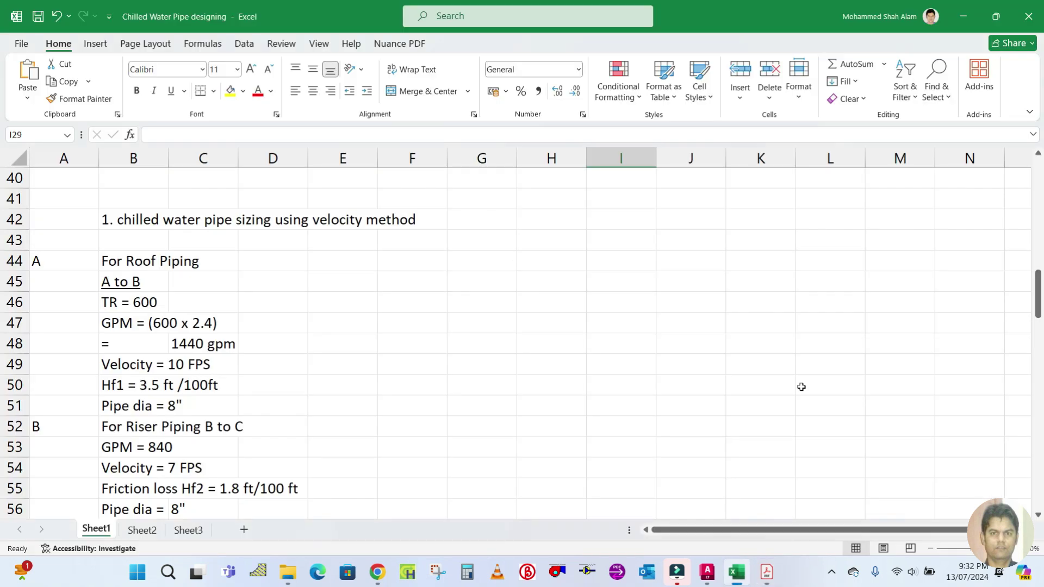
{"action": "scroll", "coordinate": [273, 306], "scroll_direction": "up", "scroll_amount": 1}
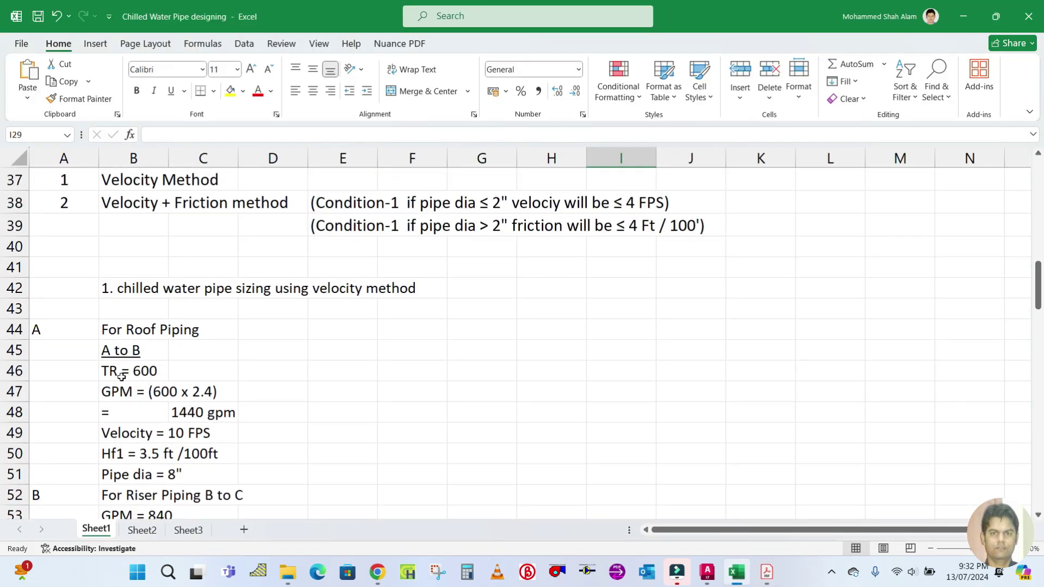
{"action": "scroll", "coordinate": [121, 377], "scroll_direction": "down", "scroll_amount": 1}
{"action": "scroll", "coordinate": [140, 299], "scroll_direction": "up", "scroll_amount": 1}
Switch to piping example.dwg in AutoCAD and examine the supply pipe from chiller point A through A1 to B
{"action": "mouse_move", "coordinate": [707, 572]}
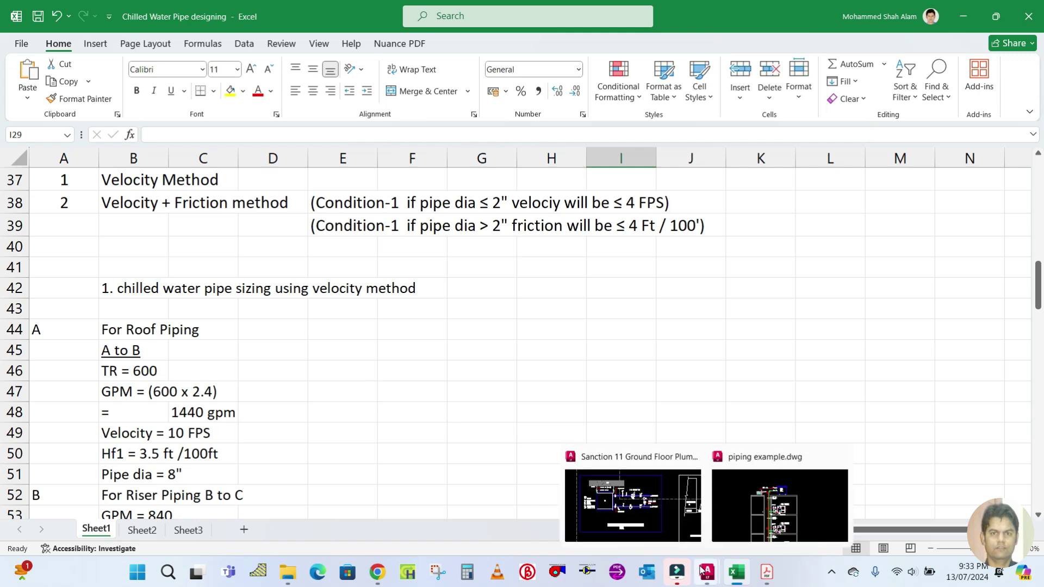
{"action": "left_click", "coordinate": [745, 502]}
{"action": "scroll", "coordinate": [380, 337], "scroll_direction": "up", "scroll_amount": 5}
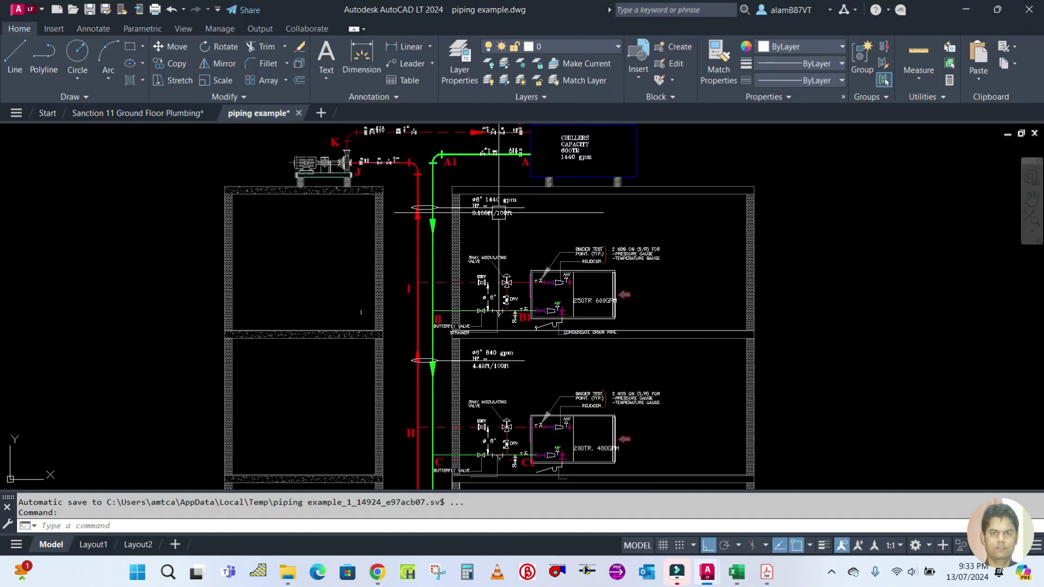
{"action": "left_click_drag", "start_coordinate": [494, 120], "coordinate": [490, 231]}
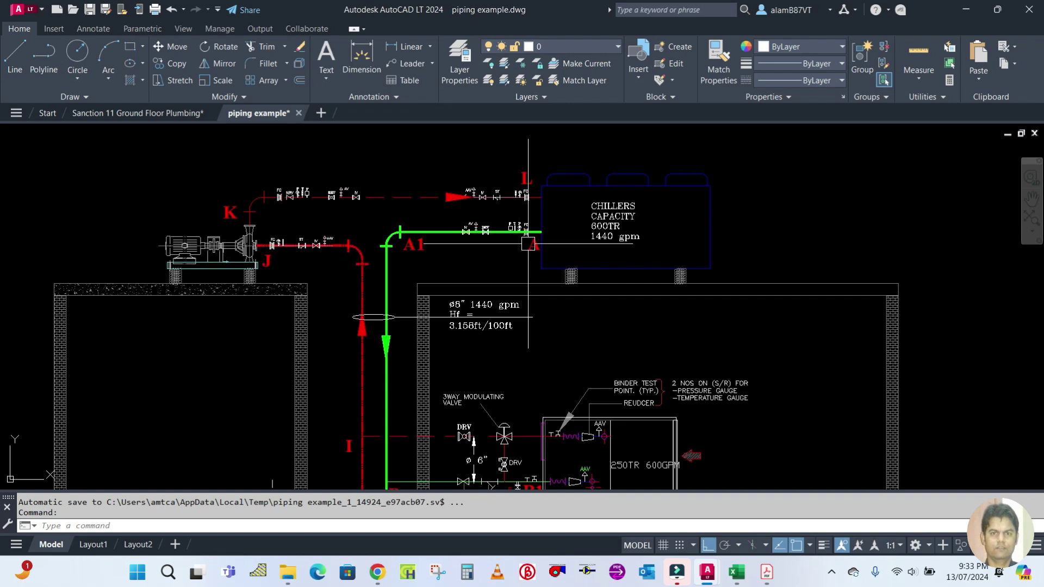
{"action": "scroll", "coordinate": [481, 247], "scroll_direction": "up", "scroll_amount": 2}
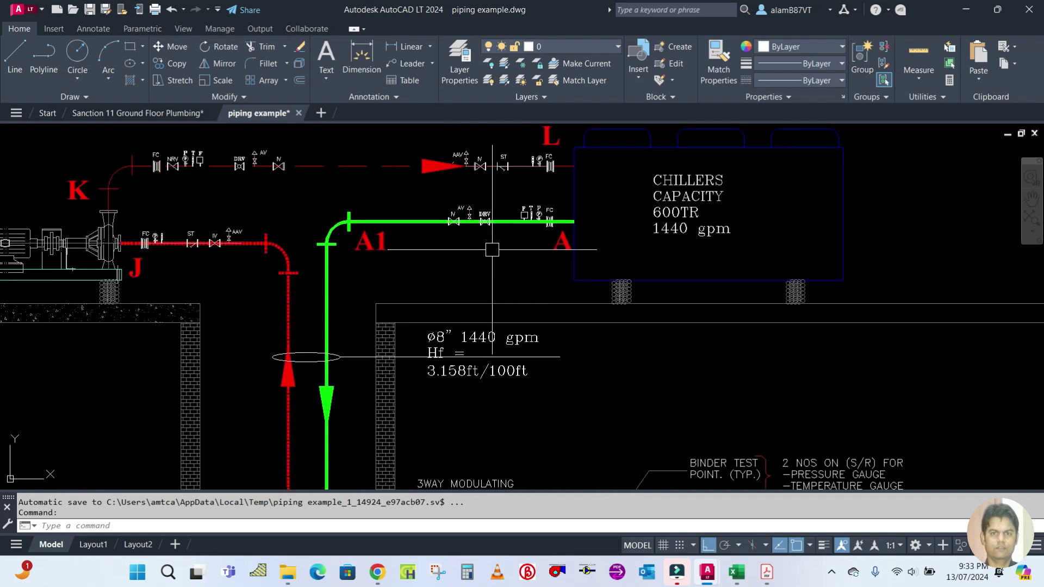
{"action": "scroll", "coordinate": [520, 241], "scroll_direction": "down", "scroll_amount": 3}
{"action": "scroll", "coordinate": [474, 229], "scroll_direction": "up", "scroll_amount": 3}
{"action": "left_click_drag", "start_coordinate": [465, 227], "coordinate": [390, 414]}
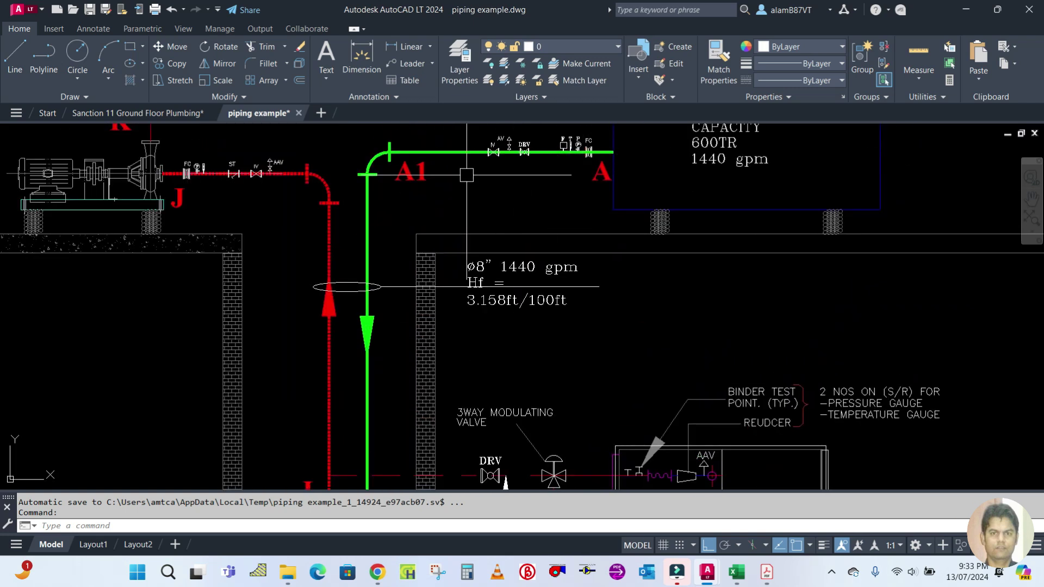
{"action": "scroll", "coordinate": [386, 206], "scroll_direction": "down", "scroll_amount": 2}
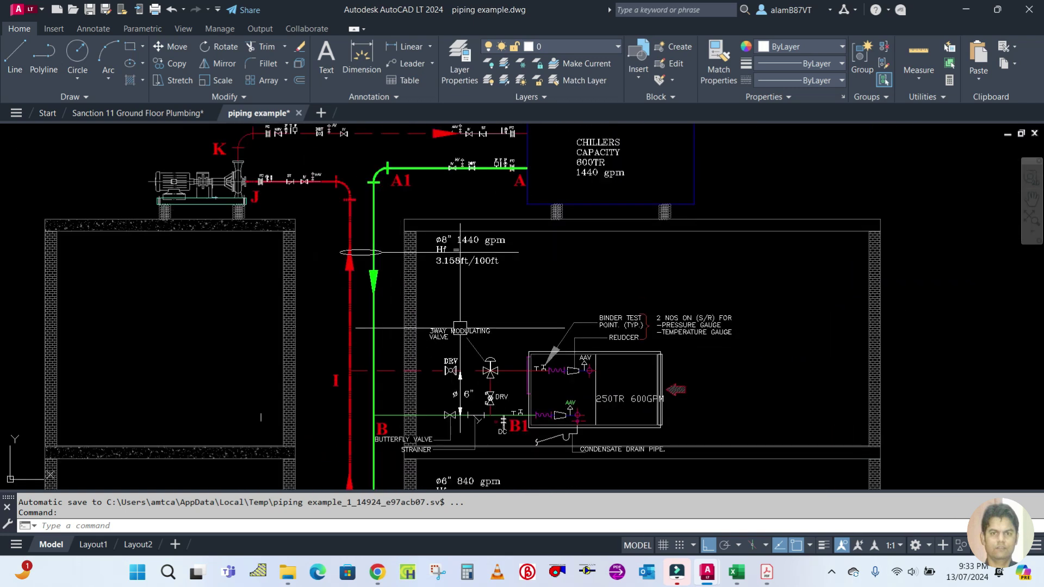
Return to the Excel workbook and go through the A to B heading, TR and GPM lines in B45:B47
{"action": "left_click", "coordinate": [745, 580]}
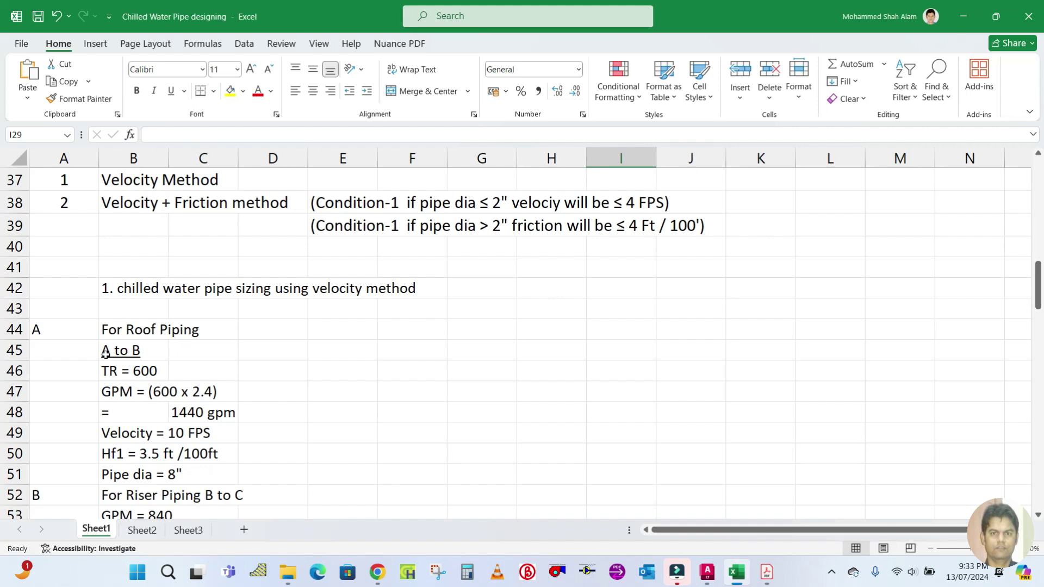
{"action": "left_click", "coordinate": [107, 352]}
{"action": "left_click", "coordinate": [110, 371]}
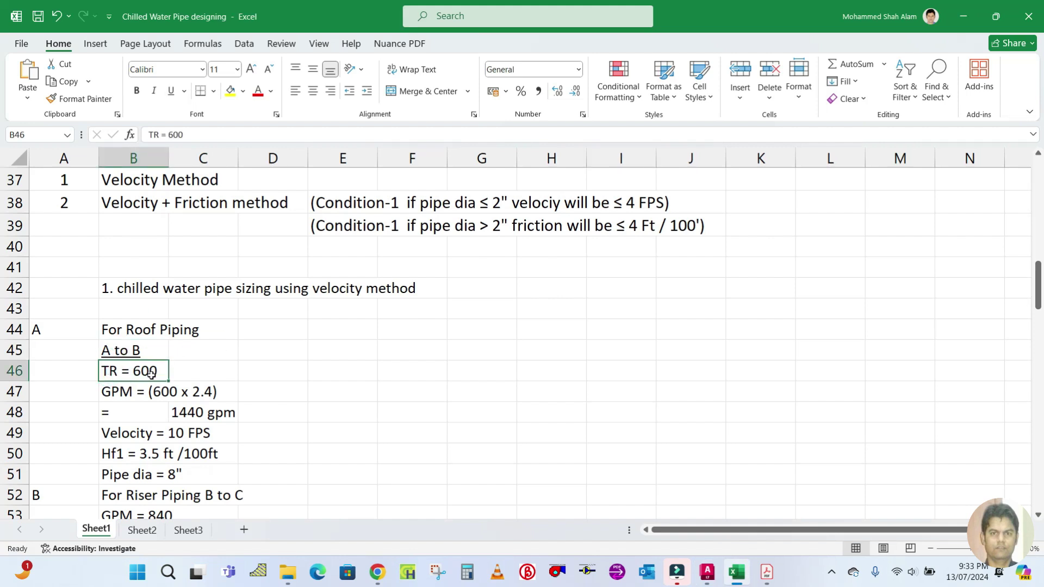
{"action": "left_click", "coordinate": [139, 391]}
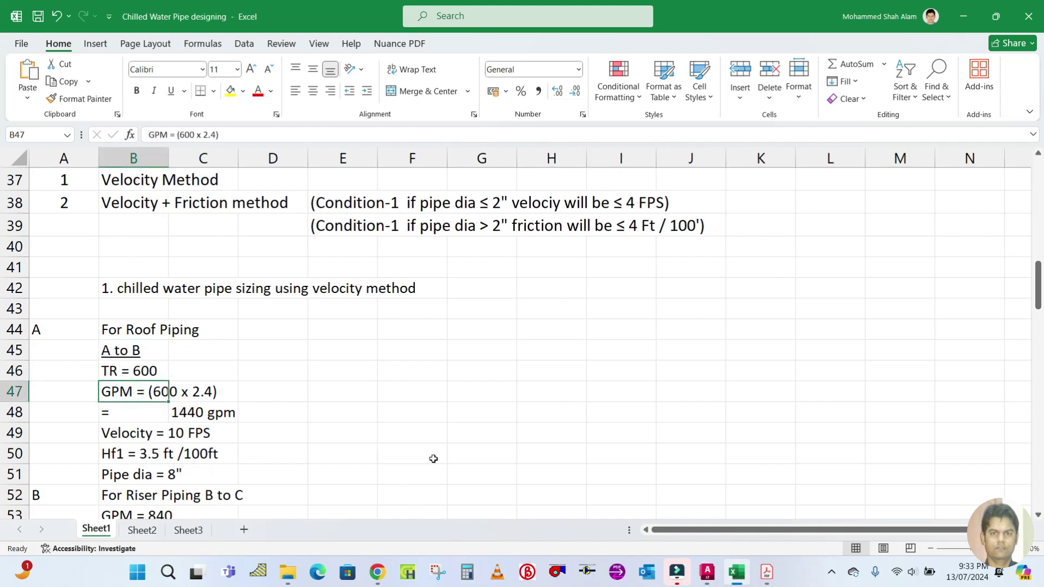
Open Calculator and compute the chilled water flow as 600 × 2.4
{"action": "left_click", "coordinate": [467, 572]}
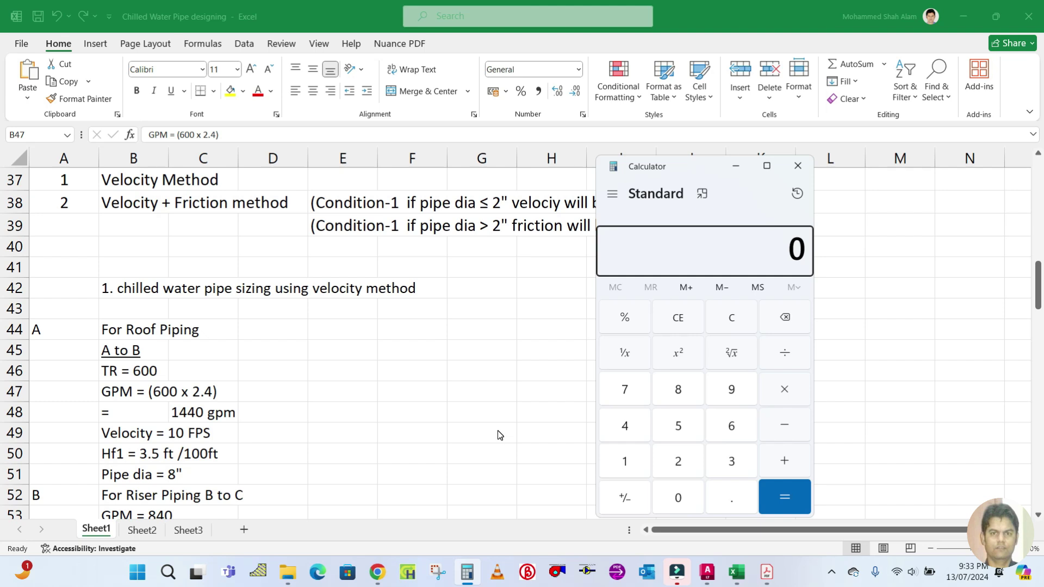
{"action": "type", "text": "600"}
{"action": "type", "text": "2.5"}
{"action": "key", "text": "BackSpace"}
{"action": "type", "text": "4"}
{"action": "key", "text": "Return"}
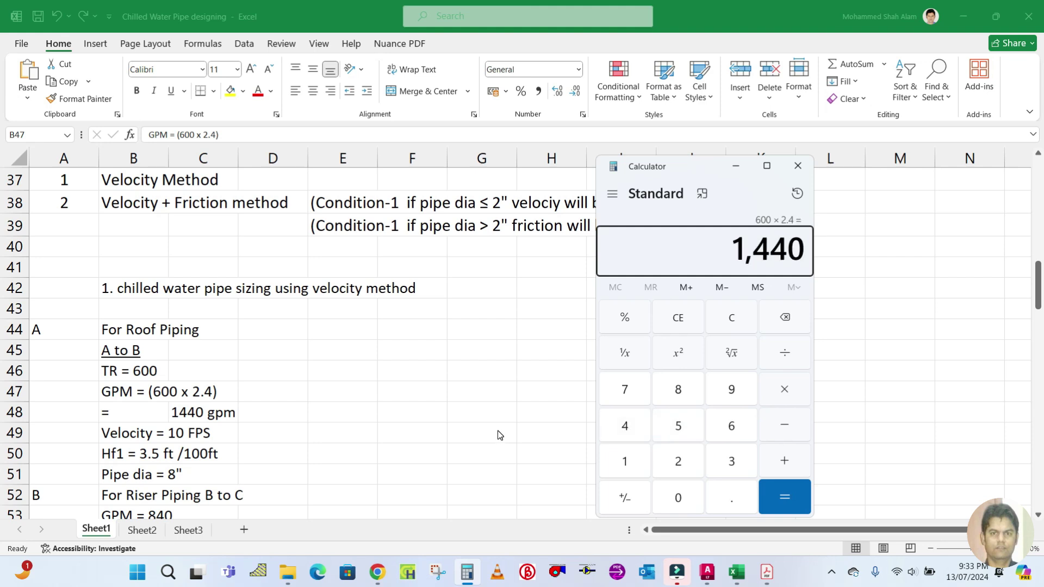
Return to the Excel workbook and review the flow, velocity and Hf1 friction lines for roof piping in B48:B50
{"action": "key", "text": "alt+Tab"}
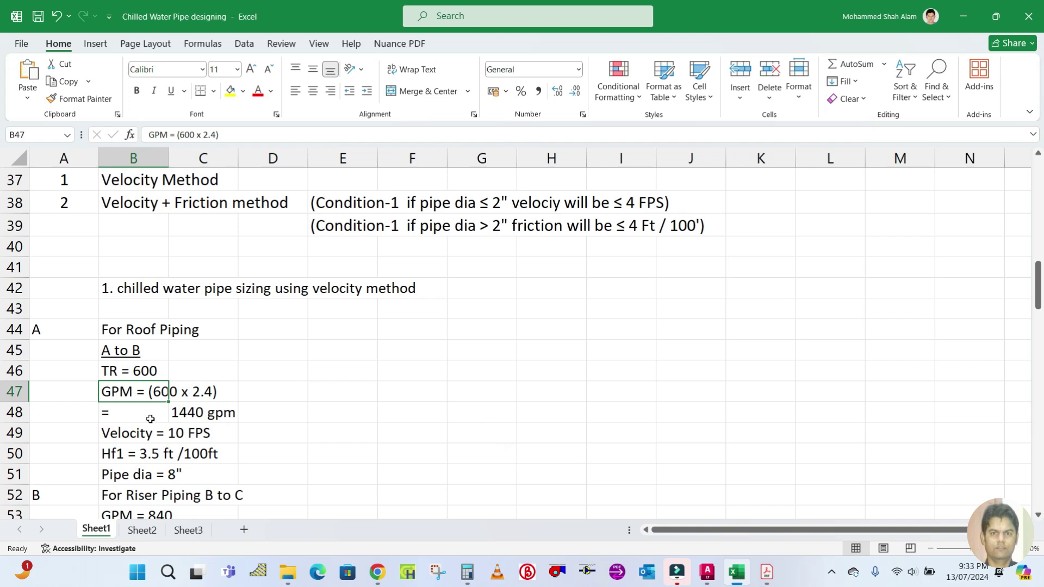
{"action": "scroll", "coordinate": [151, 419], "scroll_direction": "down", "scroll_amount": 1}
{"action": "left_click", "coordinate": [114, 365]}
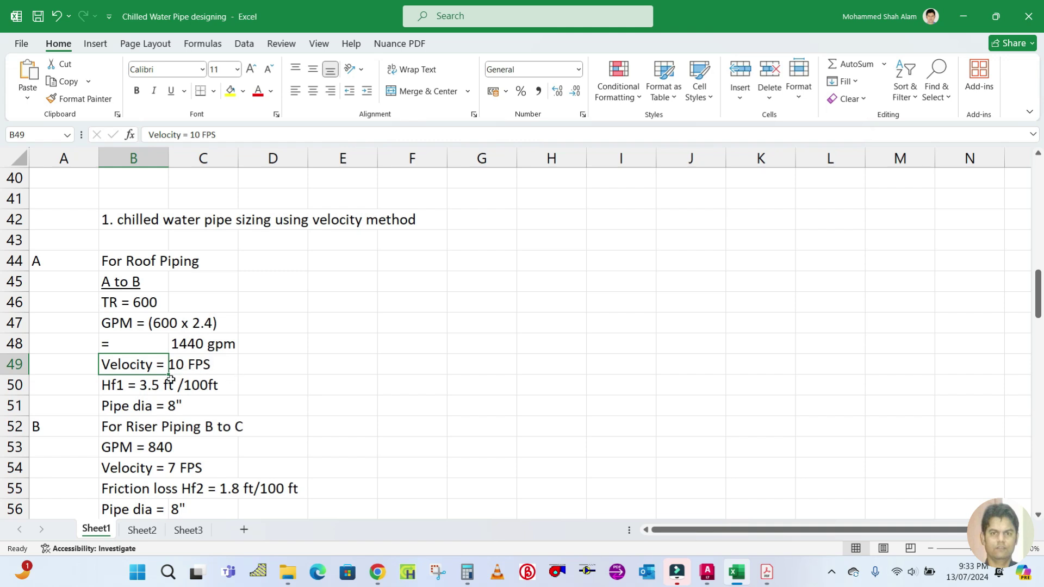
{"action": "left_click", "coordinate": [115, 384]}
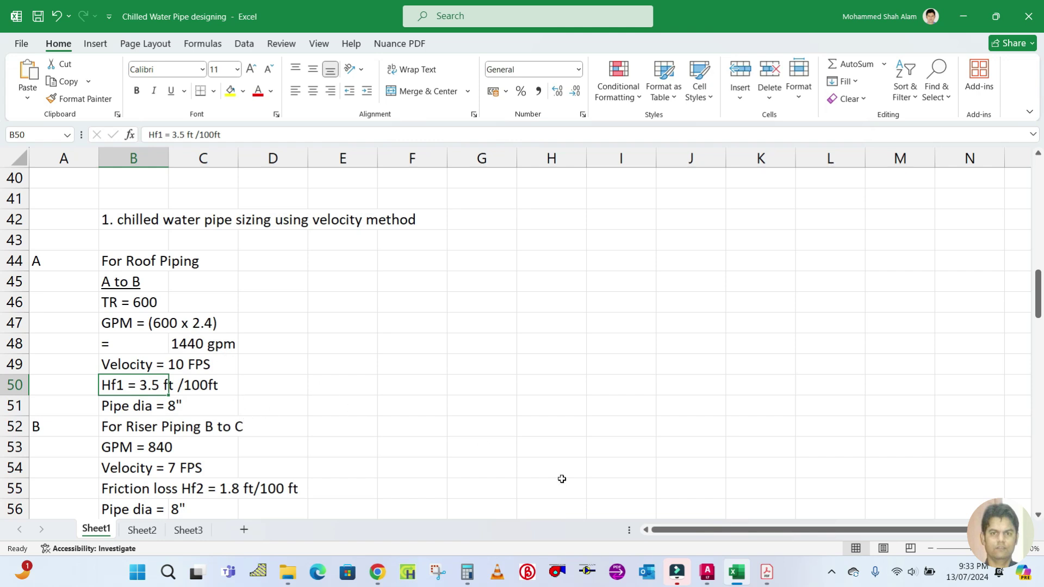
{"action": "left_click", "coordinate": [765, 577]}
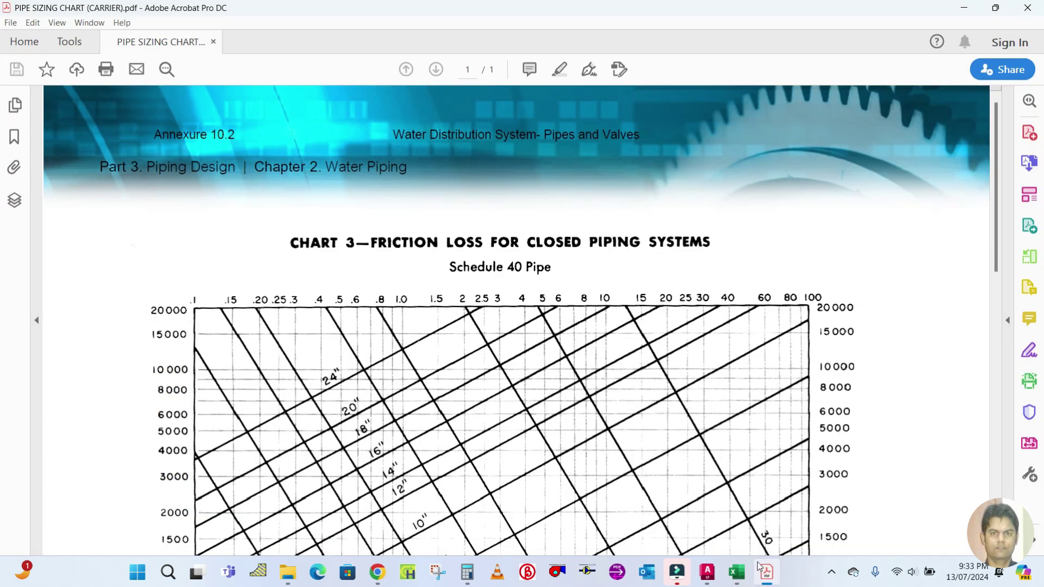
{"action": "left_click", "coordinate": [765, 574]}
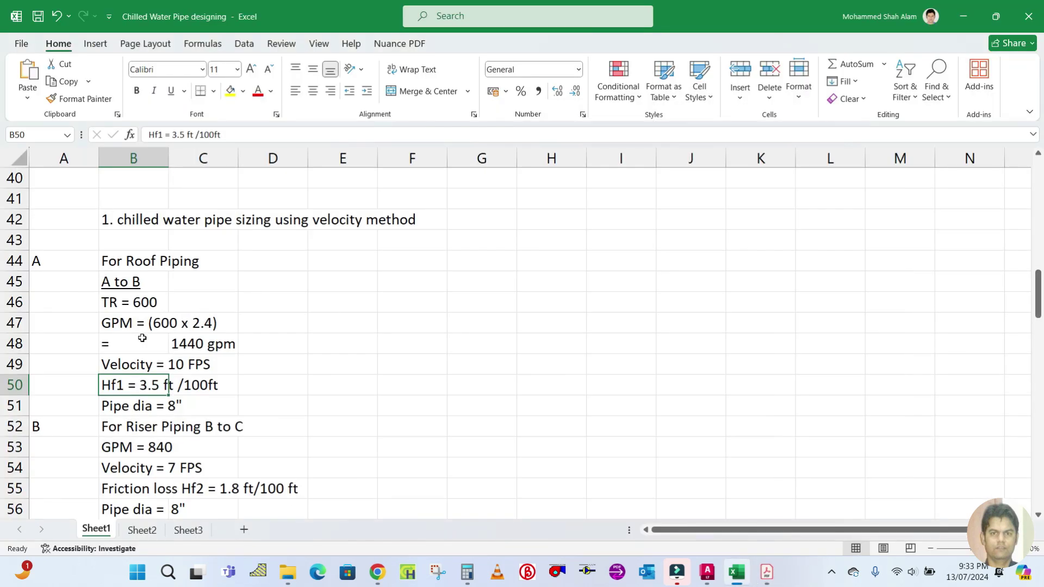
{"action": "left_click", "coordinate": [133, 362]}
{"action": "left_click", "coordinate": [130, 343]}
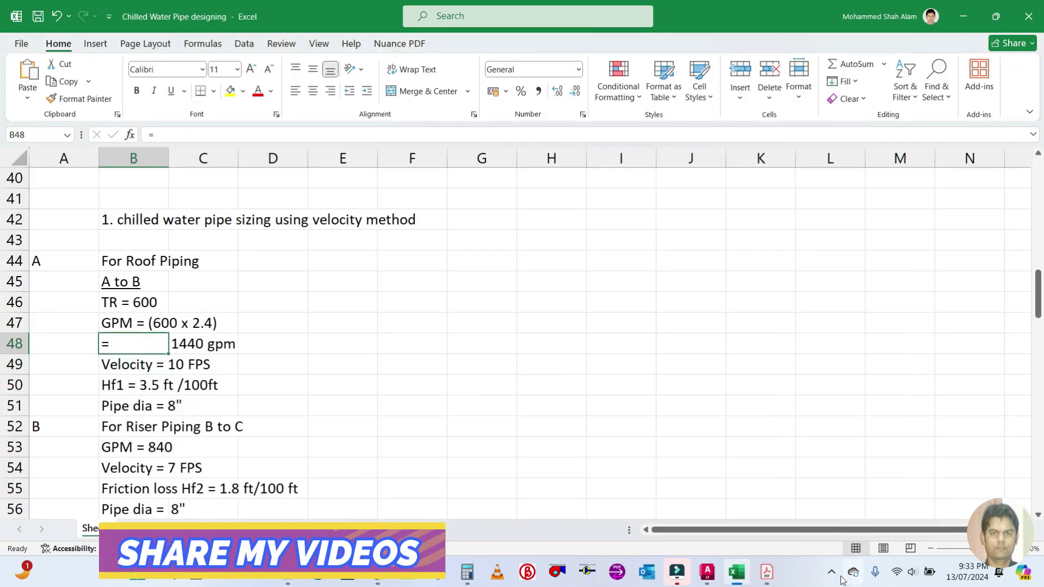
Switch to the pipe sizing chart in Acrobat and examine its flow axis and the 10 FPS velocity line
{"action": "left_click", "coordinate": [767, 572]}
{"action": "scroll", "coordinate": [532, 383], "scroll_direction": "down", "scroll_amount": 5}
{"action": "scroll", "coordinate": [532, 383], "scroll_direction": "down", "scroll_amount": 6}
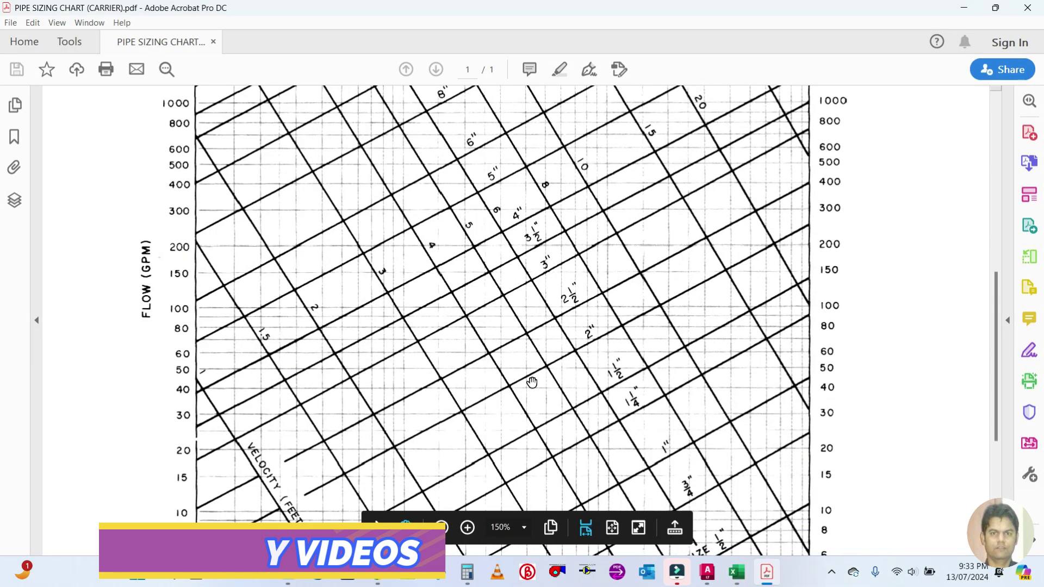
{"action": "scroll", "coordinate": [197, 321], "scroll_direction": "up", "scroll_amount": 1}
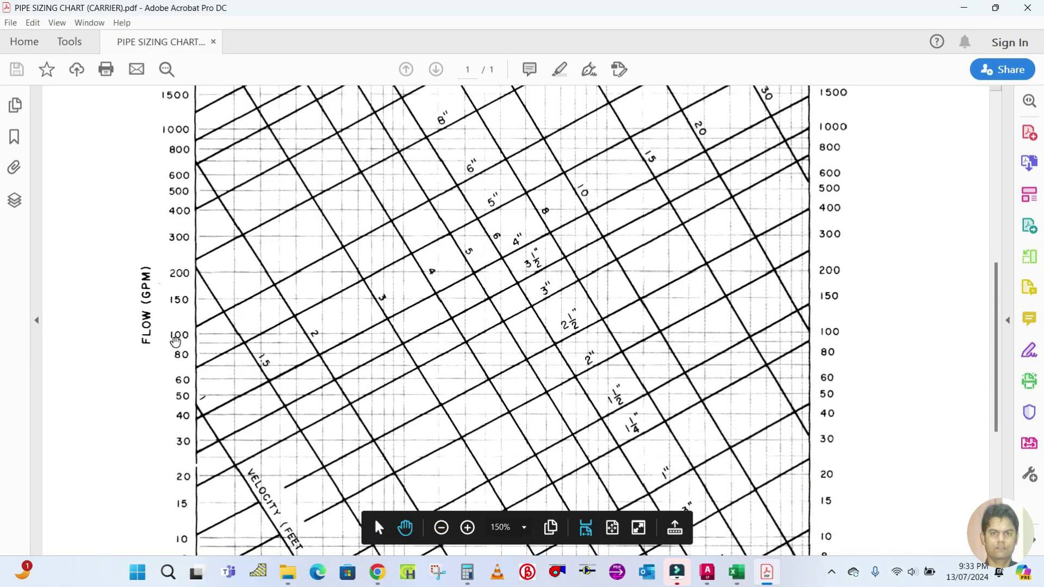
{"action": "scroll", "coordinate": [190, 296], "scroll_direction": "down", "scroll_amount": 2}
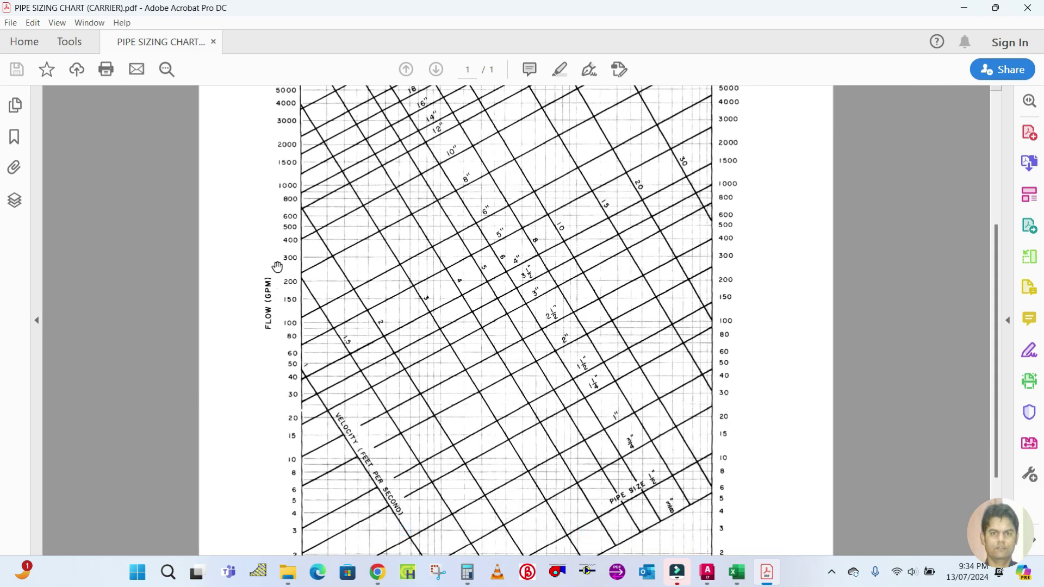
{"action": "scroll", "coordinate": [279, 302], "scroll_direction": "up", "scroll_amount": 2}
{"action": "scroll", "coordinate": [191, 266], "scroll_direction": "down", "scroll_amount": 2}
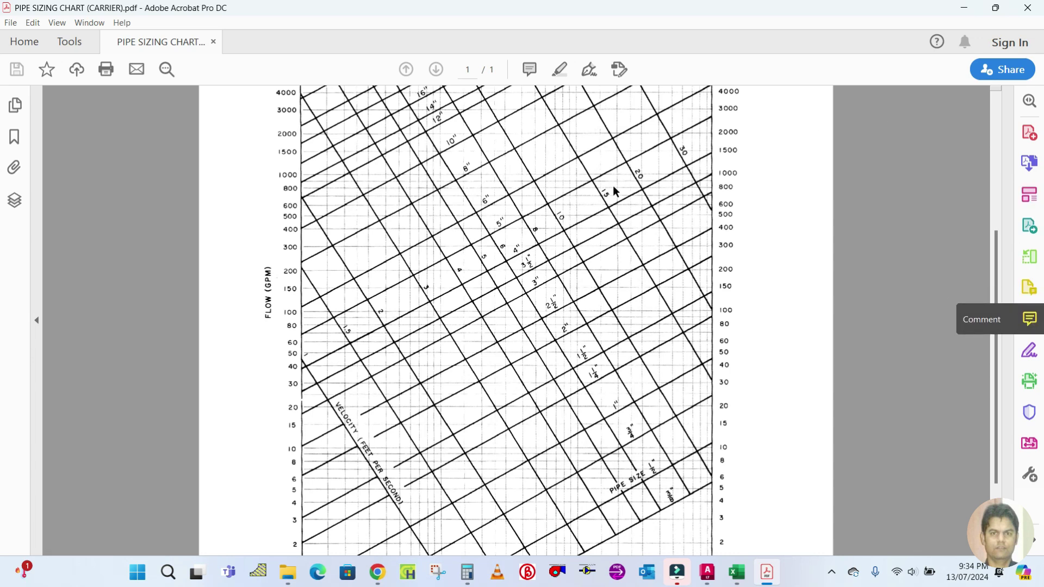
Open the commenting tools for the pipe sizing chart and activate the Line drawing tool
{"action": "left_click", "coordinate": [1029, 320]}
{"action": "left_click", "coordinate": [638, 103]}
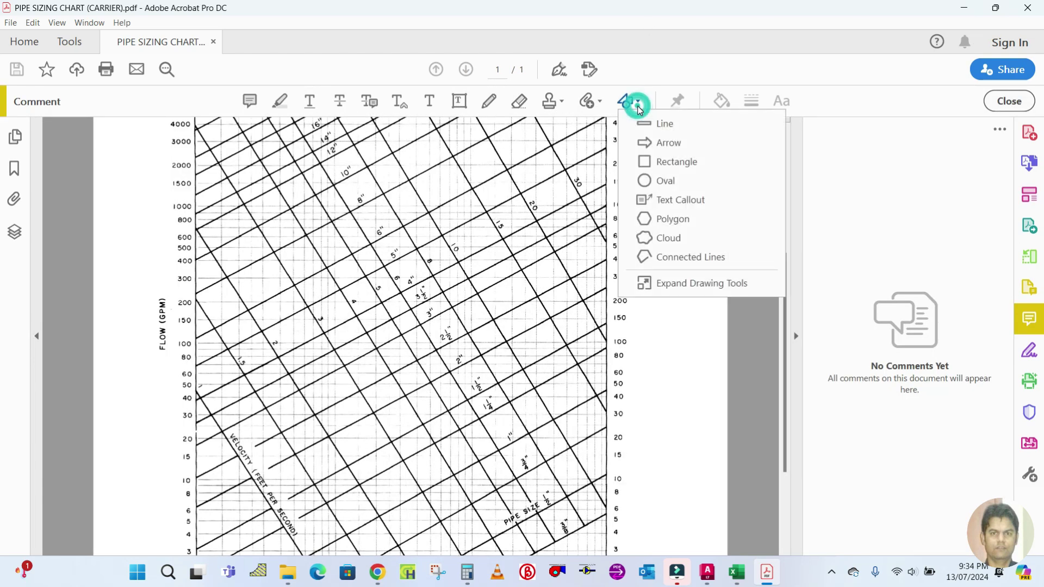
{"action": "left_click", "coordinate": [646, 124]}
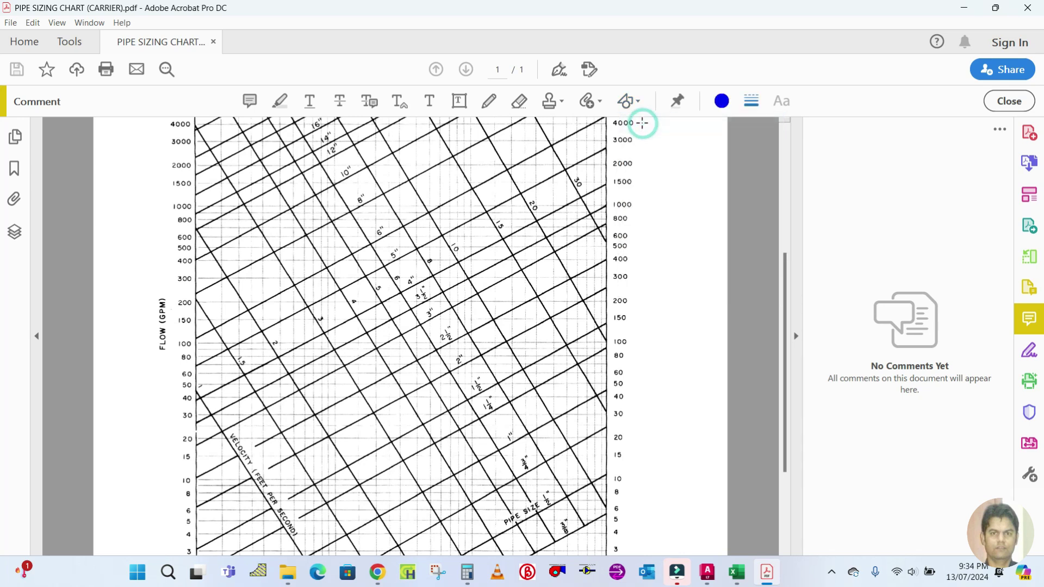
{"action": "left_click", "coordinate": [751, 100]}
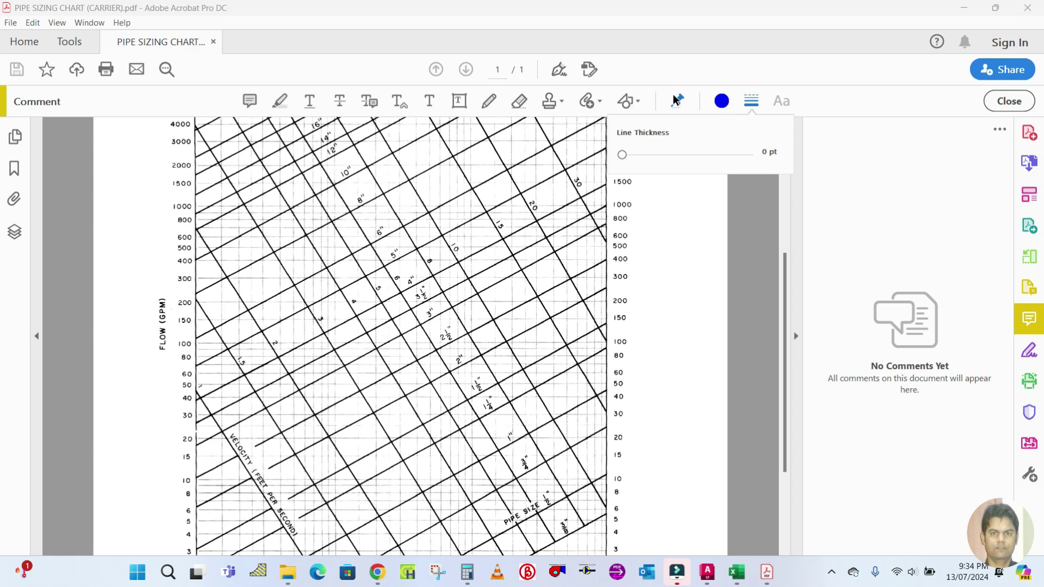
{"action": "left_click", "coordinate": [639, 103]}
{"action": "left_click", "coordinate": [645, 123]}
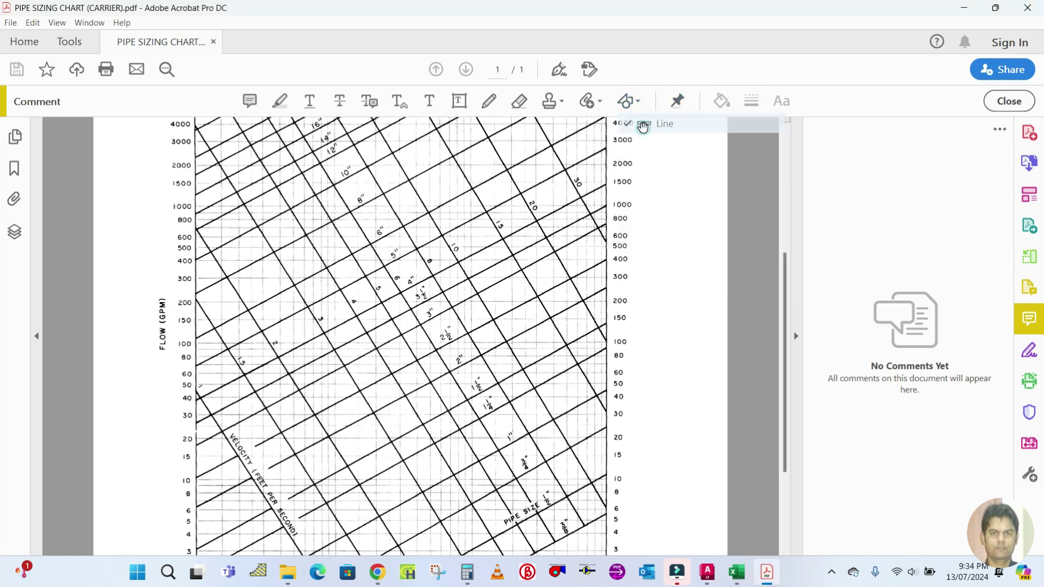
{"action": "scroll", "coordinate": [181, 277], "scroll_direction": "up", "scroll_amount": 2}
{"action": "left_click", "coordinate": [638, 101]}
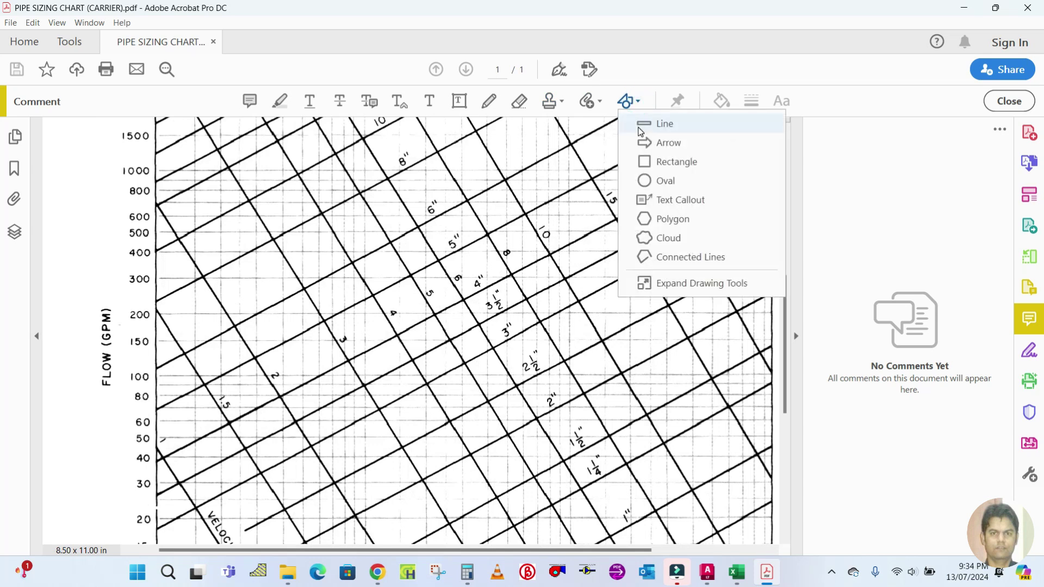
{"action": "left_click", "coordinate": [642, 121]}
Draw a horizontal line across the chart from just below the 1500 GPM mark on the flow axis, for 1440 GPM
{"action": "scroll", "coordinate": [141, 318], "scroll_direction": "down", "scroll_amount": 2}
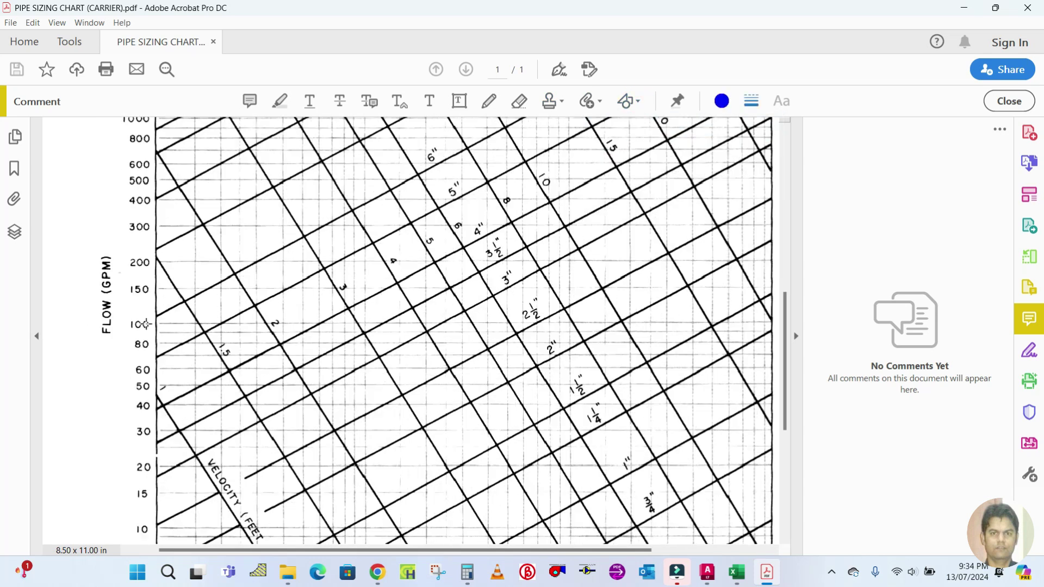
{"action": "scroll", "coordinate": [146, 294], "scroll_direction": "up", "scroll_amount": 7}
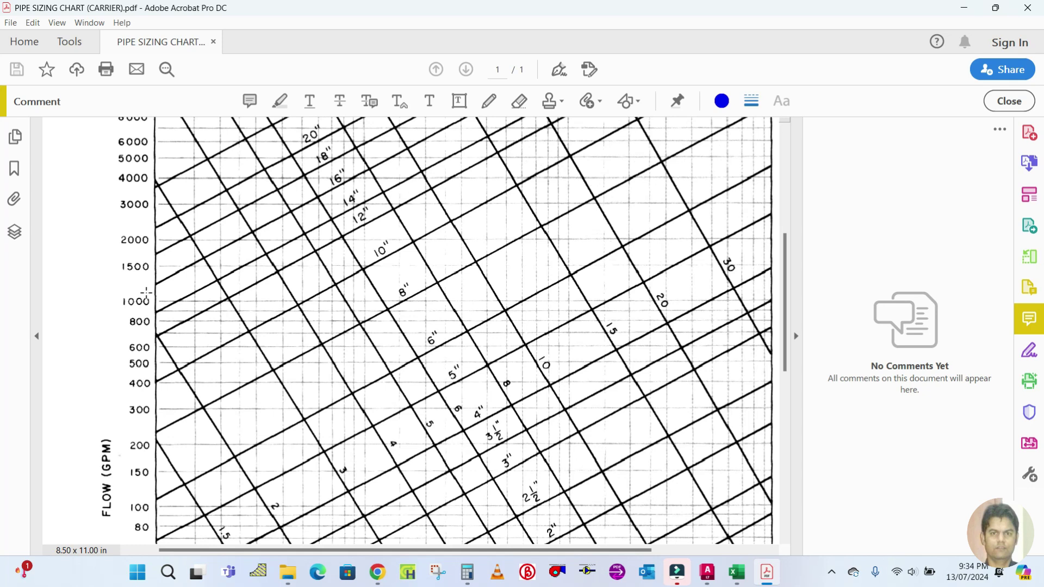
{"action": "scroll", "coordinate": [146, 292], "scroll_direction": "up", "scroll_amount": 2}
{"action": "scroll", "coordinate": [137, 324], "scroll_direction": "up", "scroll_amount": 2}
{"action": "scroll", "coordinate": [137, 326], "scroll_direction": "down", "scroll_amount": 1}
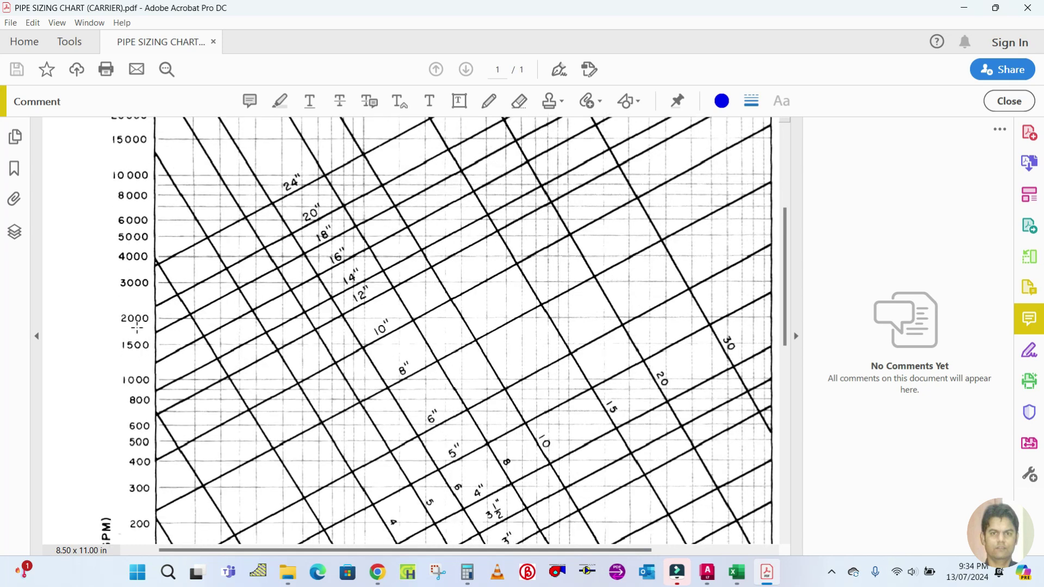
{"action": "scroll", "coordinate": [137, 310], "scroll_direction": "up", "scroll_amount": 1}
{"action": "scroll", "coordinate": [139, 358], "scroll_direction": "down", "scroll_amount": 1}
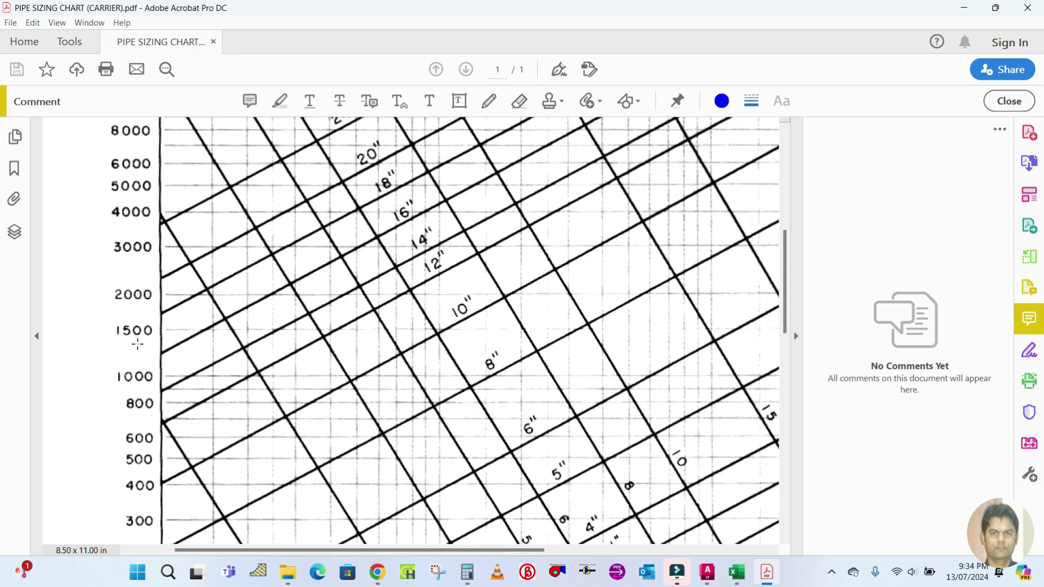
{"action": "left_click_drag", "start_coordinate": [109, 344], "coordinate": [748, 344]}
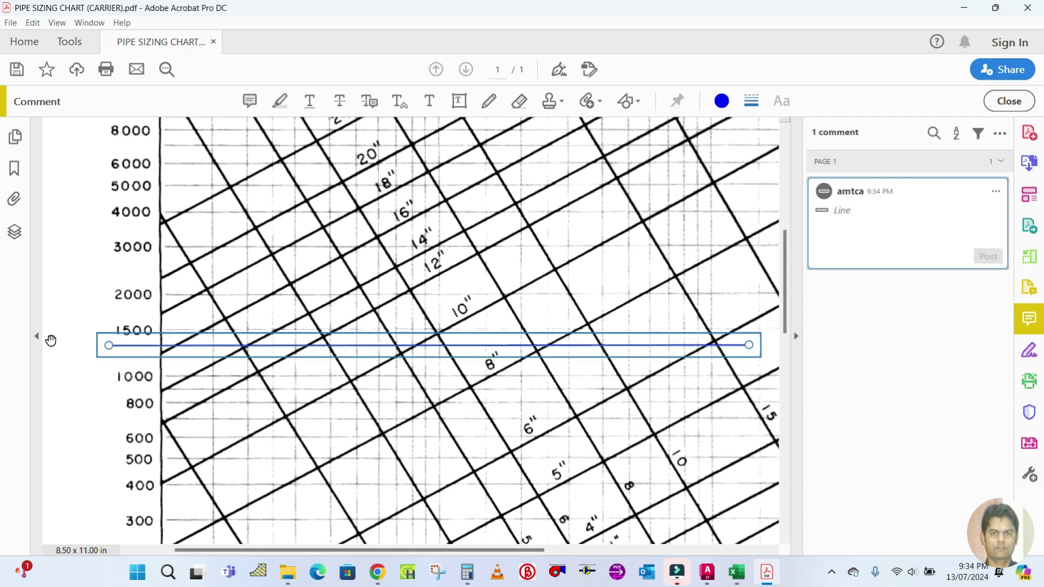
Collapse the comments list and extend the horizontal flow line past the chart's right-hand flow axis
{"action": "scroll", "coordinate": [49, 341], "scroll_direction": "down", "scroll_amount": 1}
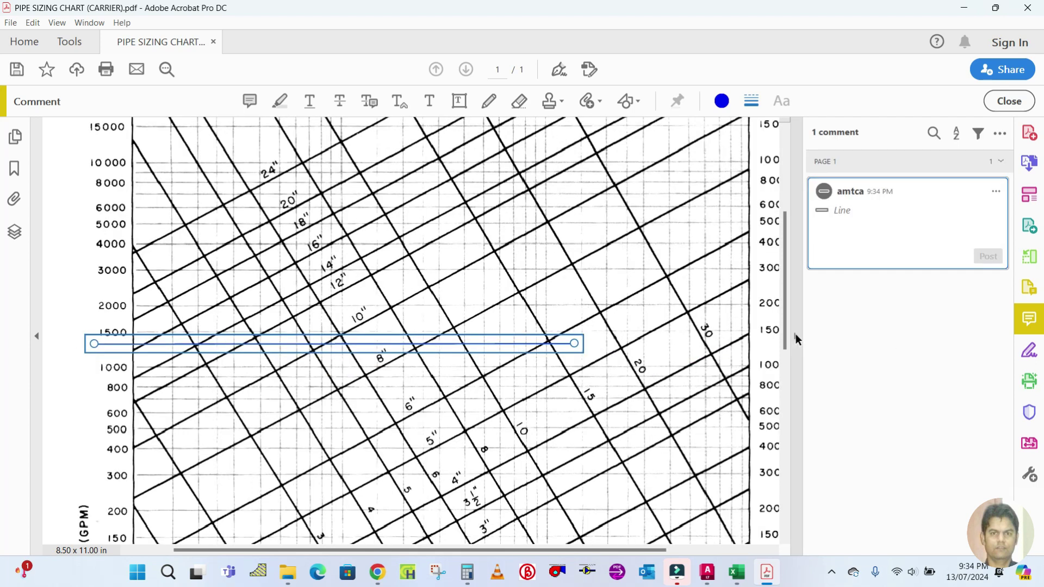
{"action": "left_click", "coordinate": [795, 335]}
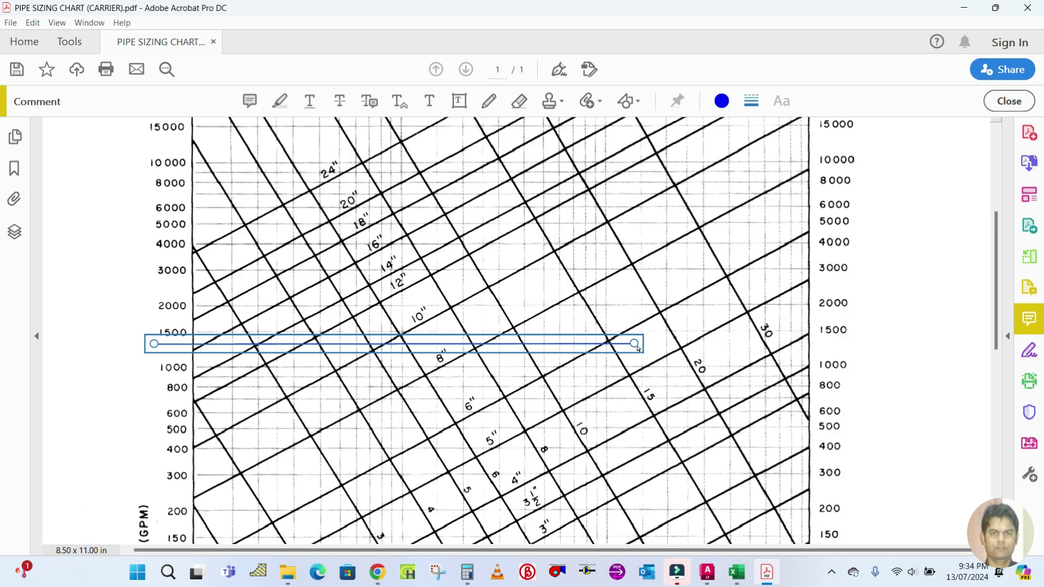
{"action": "left_click_drag", "start_coordinate": [636, 346], "coordinate": [842, 348]}
{"action": "left_click", "coordinate": [928, 399]}
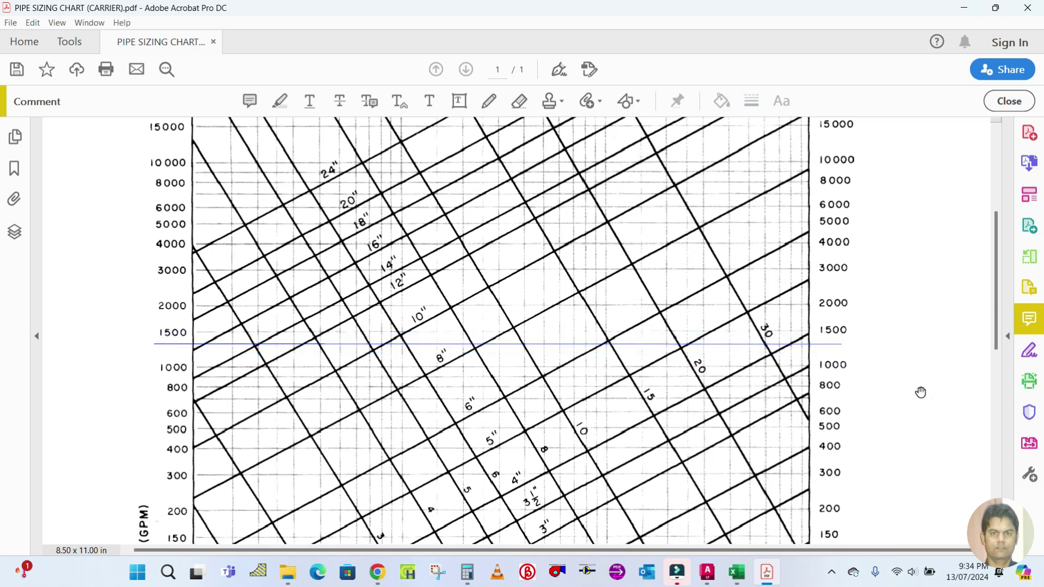
Set the horizontal flow line's thickness to 2 pt
{"action": "left_click", "coordinate": [558, 345]}
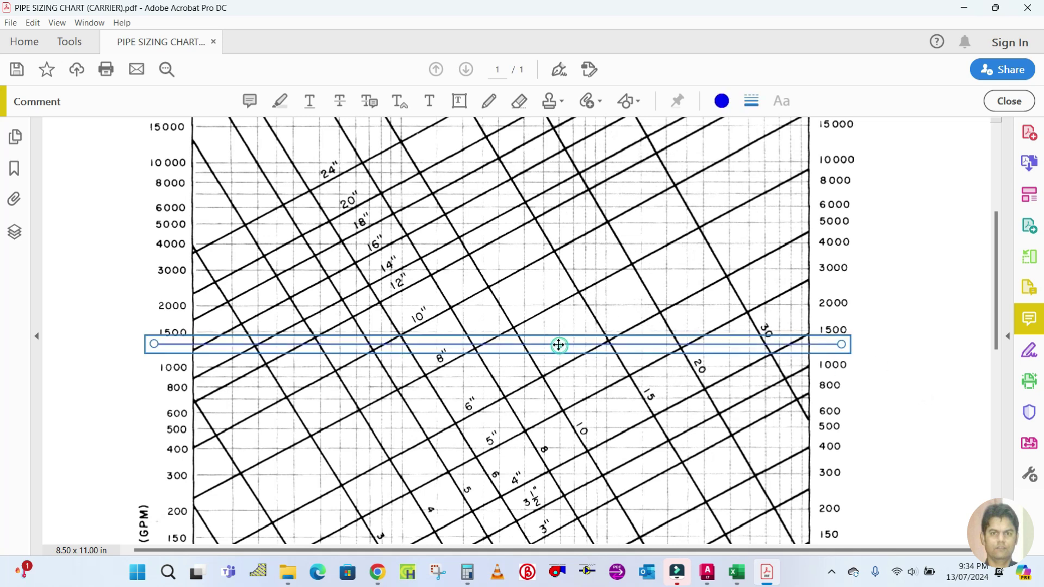
{"action": "left_click", "coordinate": [758, 98]}
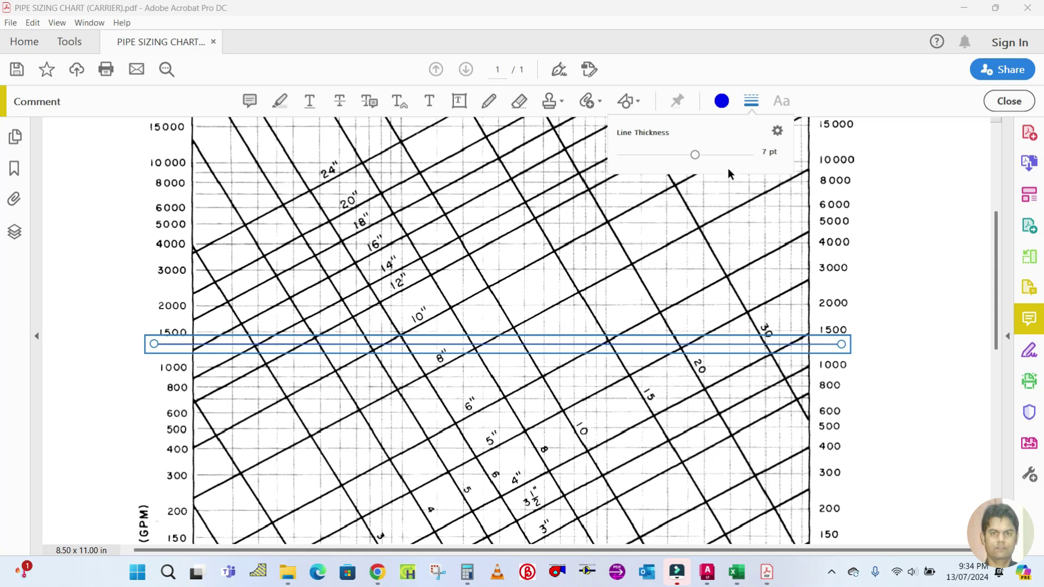
{"action": "left_click_drag", "start_coordinate": [658, 155], "coordinate": [653, 155]}
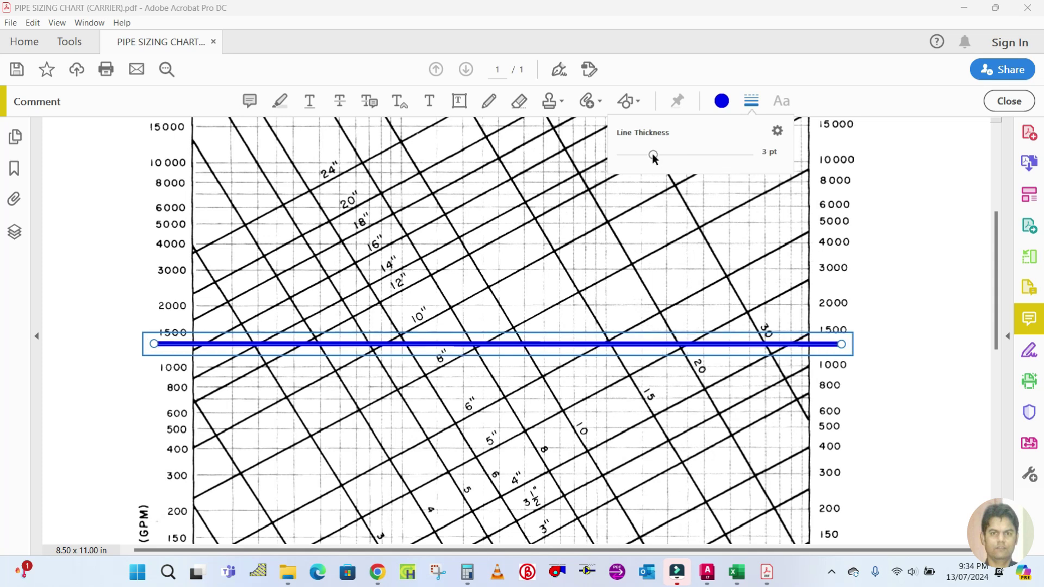
{"action": "left_click_drag", "start_coordinate": [640, 156], "coordinate": [642, 155]}
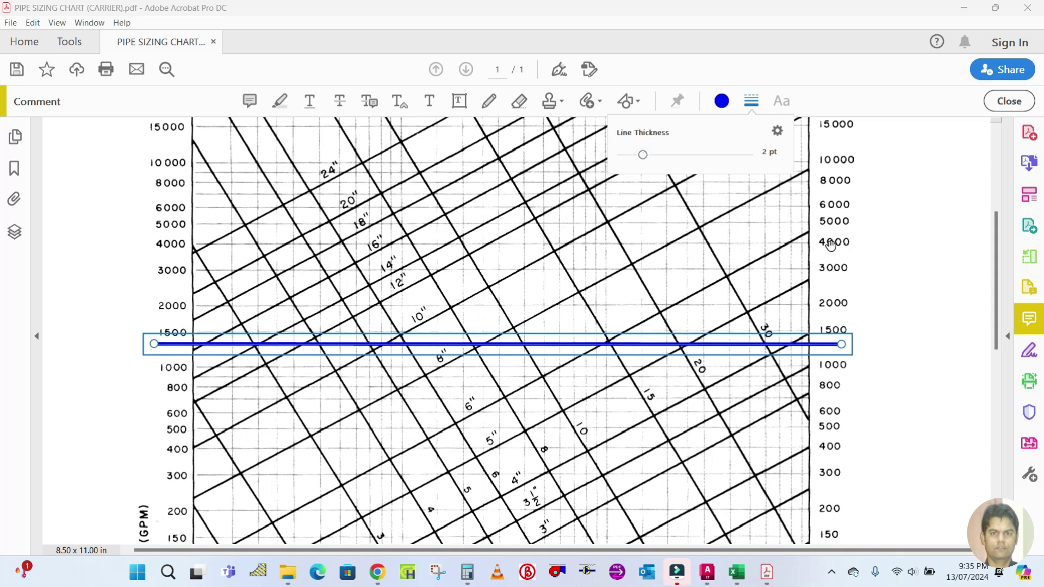
{"action": "left_click", "coordinate": [642, 155]}
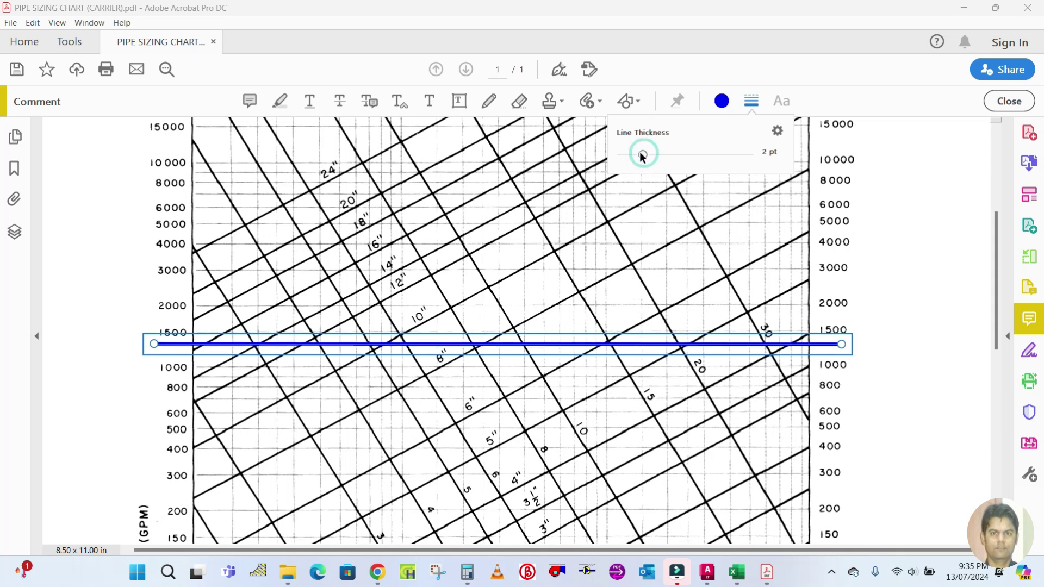
{"action": "left_click", "coordinate": [905, 294]}
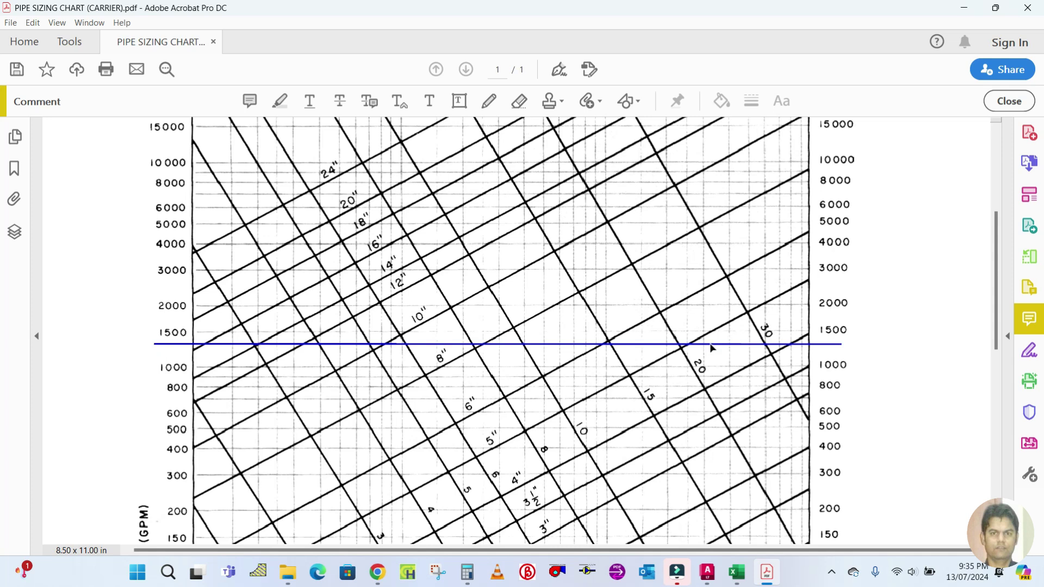
Check the velocity line in B49 of the Excel workbook and return to the Acrobat chart to examine its velocity and friction loss scales
{"action": "left_click", "coordinate": [746, 580]}
{"action": "left_click", "coordinate": [136, 365]}
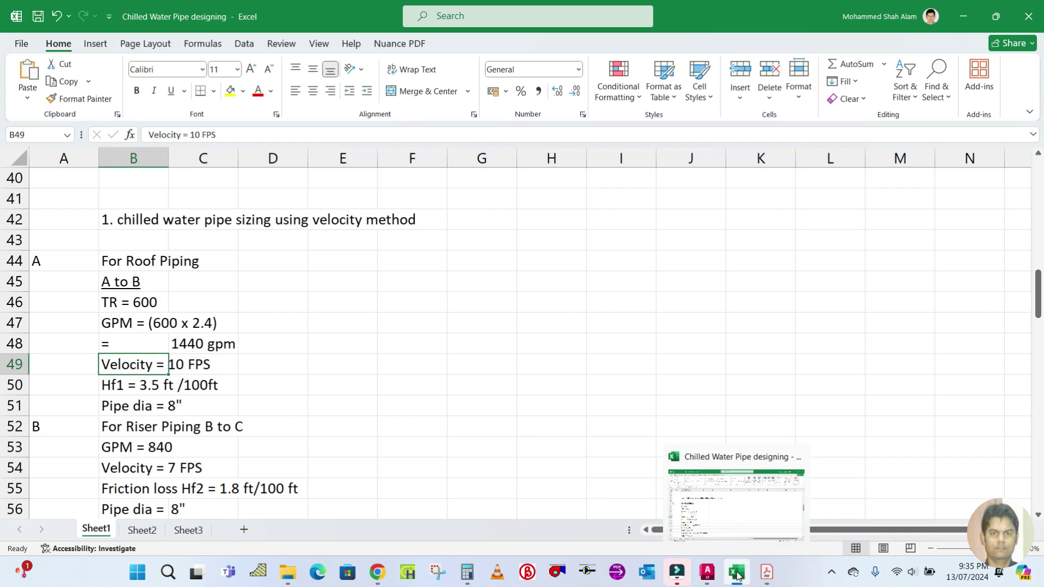
{"action": "left_click", "coordinate": [767, 573]}
{"action": "scroll", "coordinate": [449, 296], "scroll_direction": "down", "scroll_amount": 1}
{"action": "scroll", "coordinate": [349, 415], "scroll_direction": "down", "scroll_amount": 8}
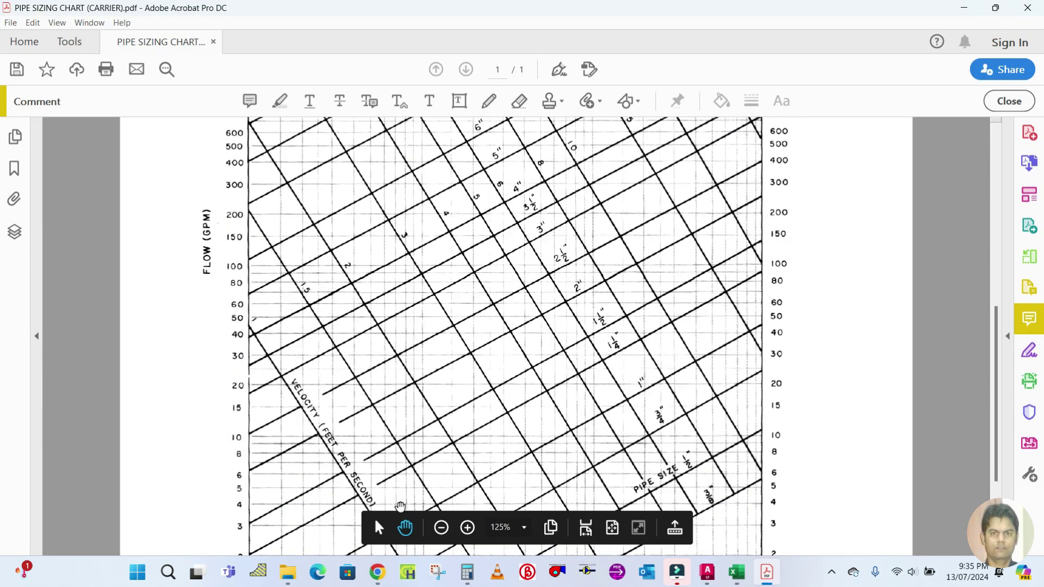
{"action": "scroll", "coordinate": [364, 447], "scroll_direction": "down", "scroll_amount": 3}
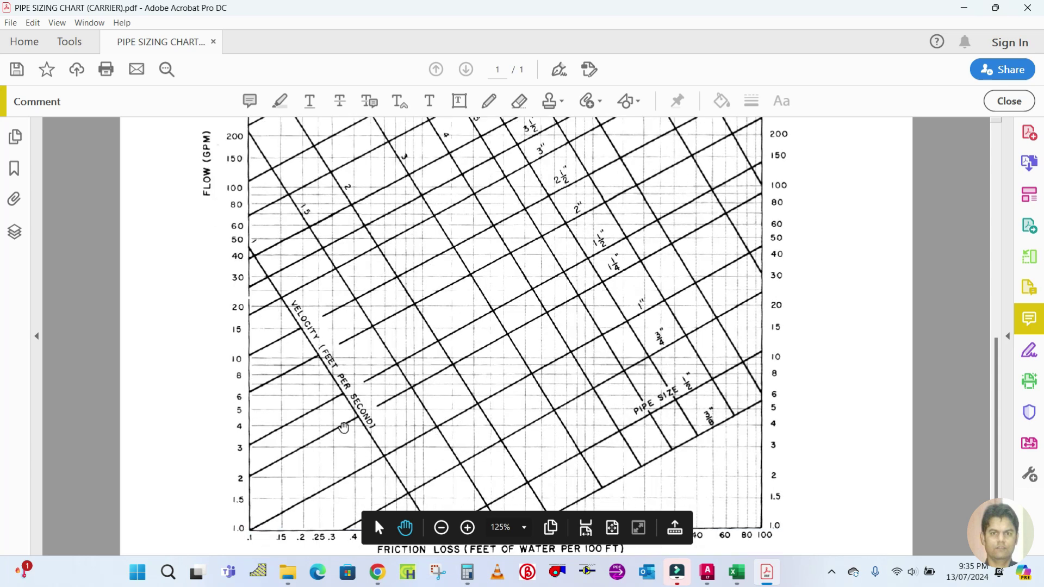
{"action": "scroll", "coordinate": [343, 419], "scroll_direction": "up", "scroll_amount": 2}
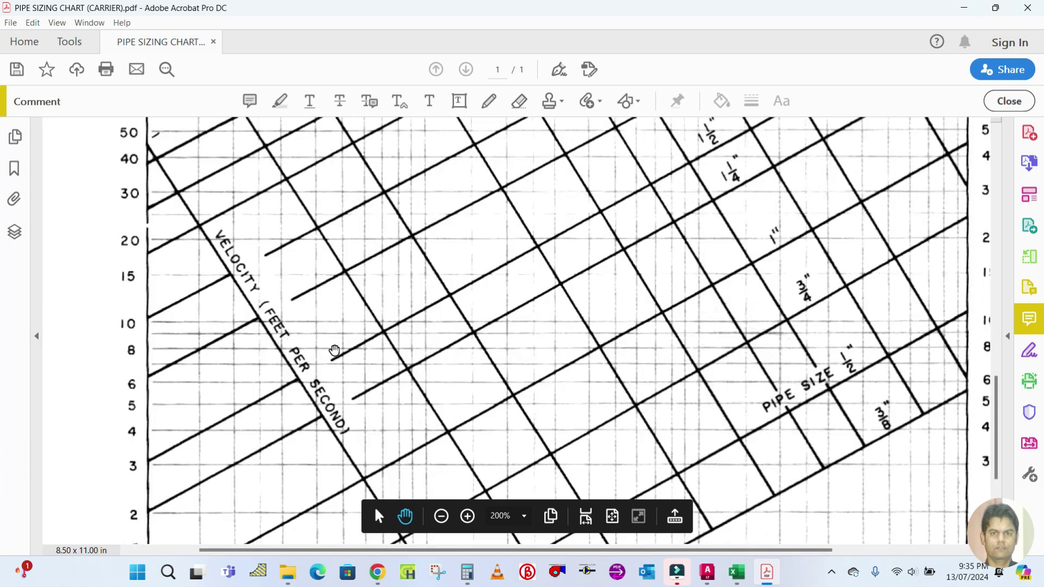
{"action": "scroll", "coordinate": [335, 351], "scroll_direction": "down", "scroll_amount": 2}
{"action": "scroll", "coordinate": [357, 303], "scroll_direction": "up", "scroll_amount": 2}
{"action": "scroll", "coordinate": [358, 303], "scroll_direction": "up", "scroll_amount": 4}
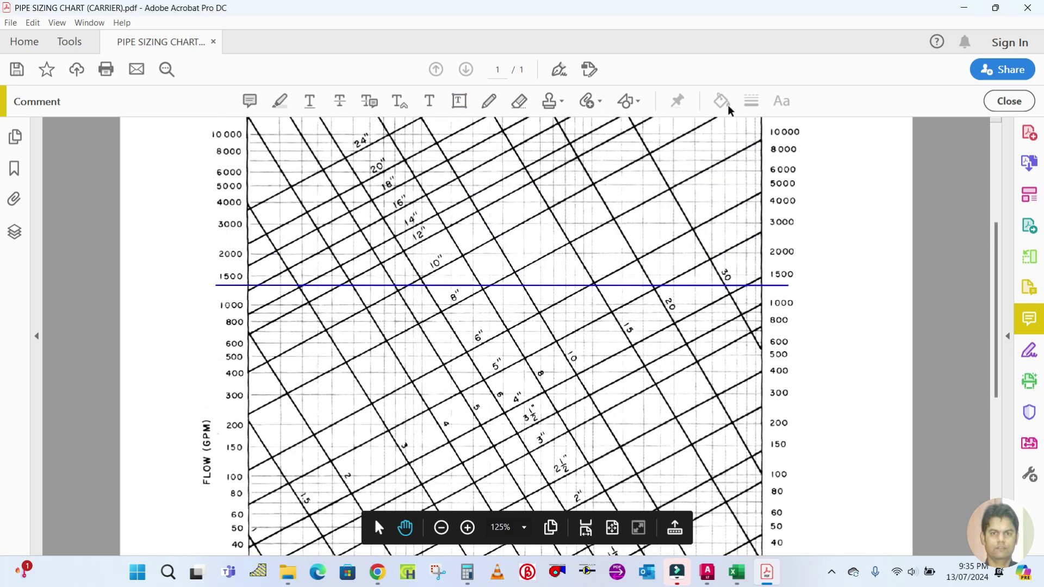
Draw a diagonal line over the chart's 10 FPS velocity line, from the top edge down across the horizontal flow line
{"action": "left_click", "coordinate": [637, 101]}
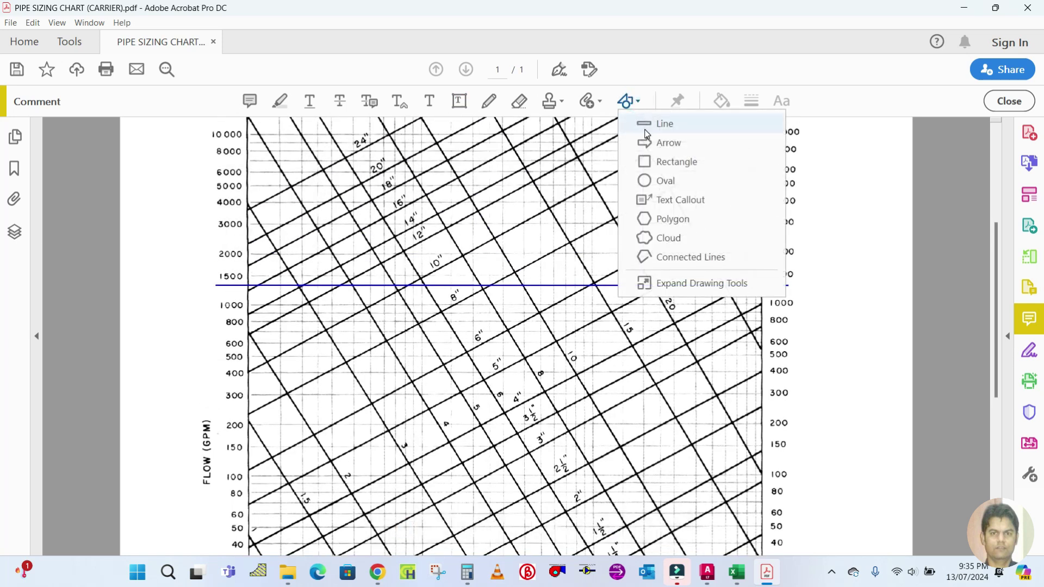
{"action": "left_click", "coordinate": [648, 134]}
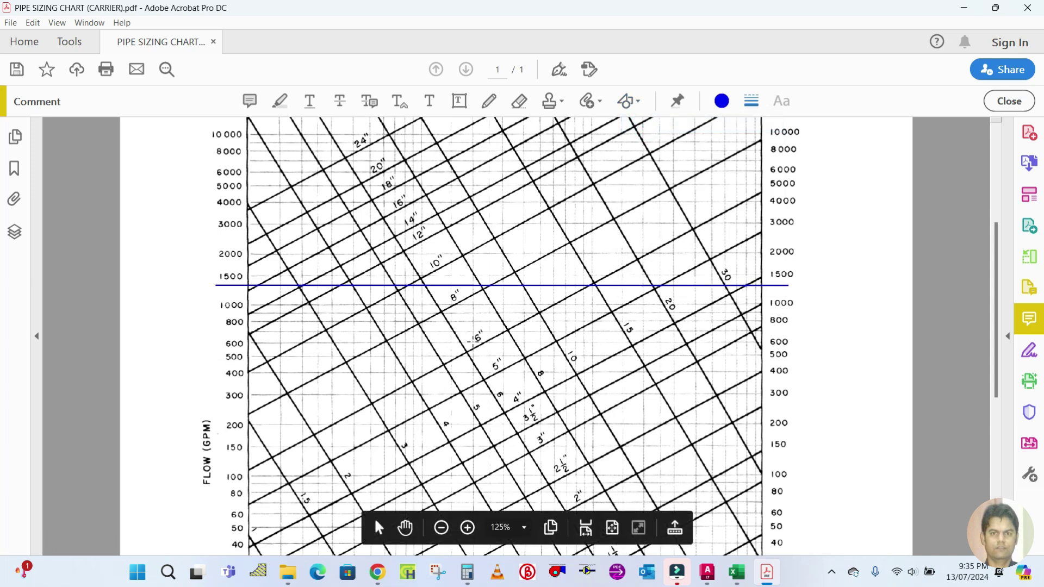
{"action": "scroll", "coordinate": [469, 342], "scroll_direction": "up", "scroll_amount": 2}
{"action": "scroll", "coordinate": [470, 344], "scroll_direction": "down", "scroll_amount": 1}
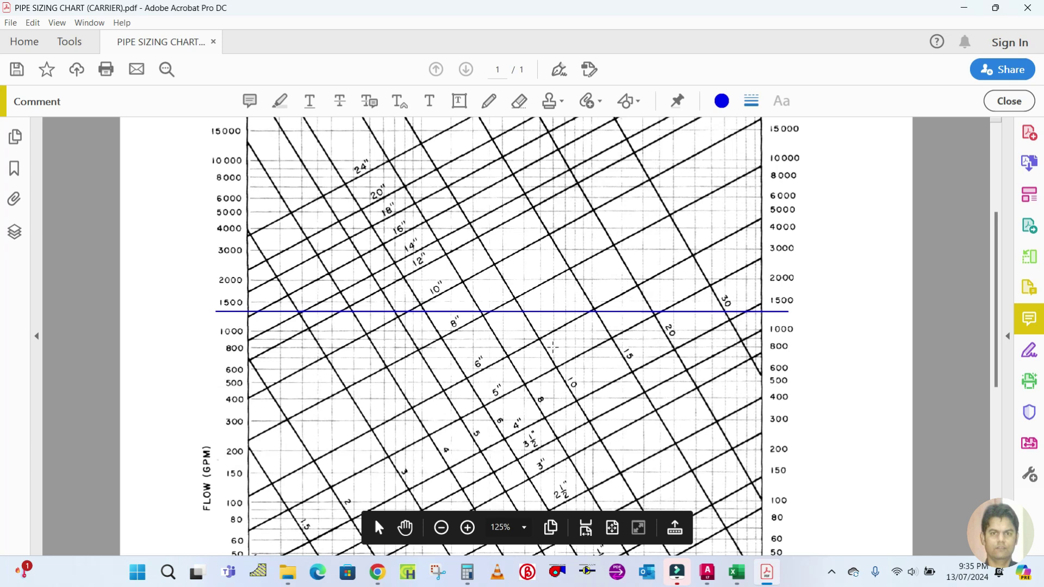
{"action": "scroll", "coordinate": [553, 351], "scroll_direction": "up", "scroll_amount": 2}
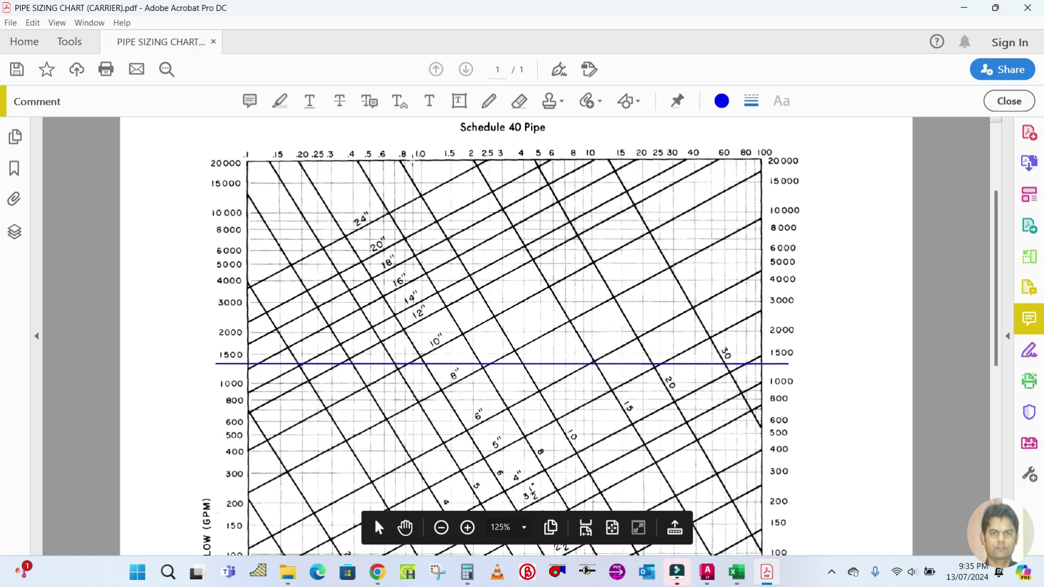
{"action": "left_click_drag", "start_coordinate": [401, 161], "coordinate": [633, 546]}
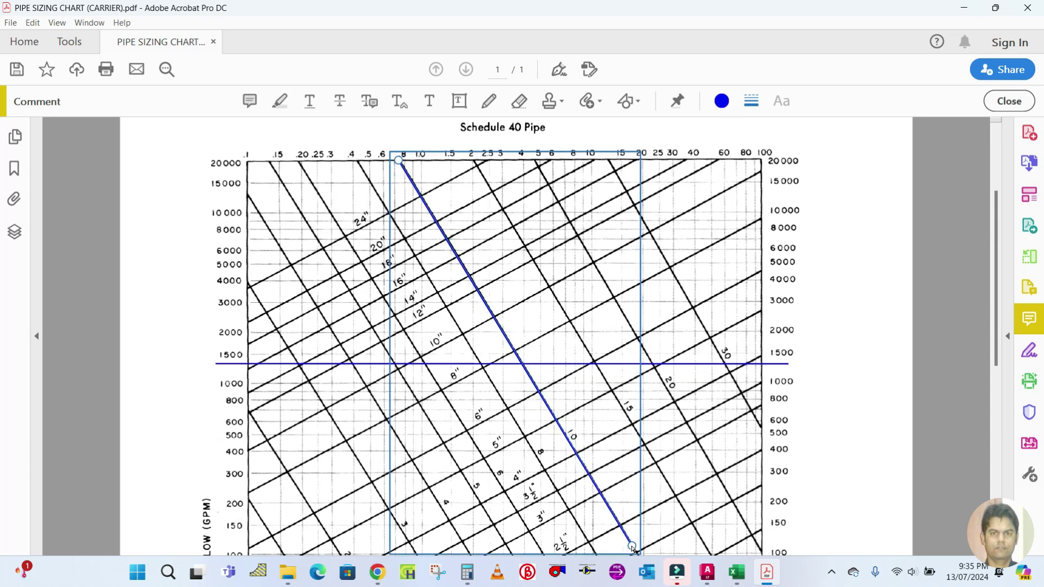
{"action": "scroll", "coordinate": [669, 418], "scroll_direction": "down", "scroll_amount": 2}
{"action": "left_click", "coordinate": [857, 388]}
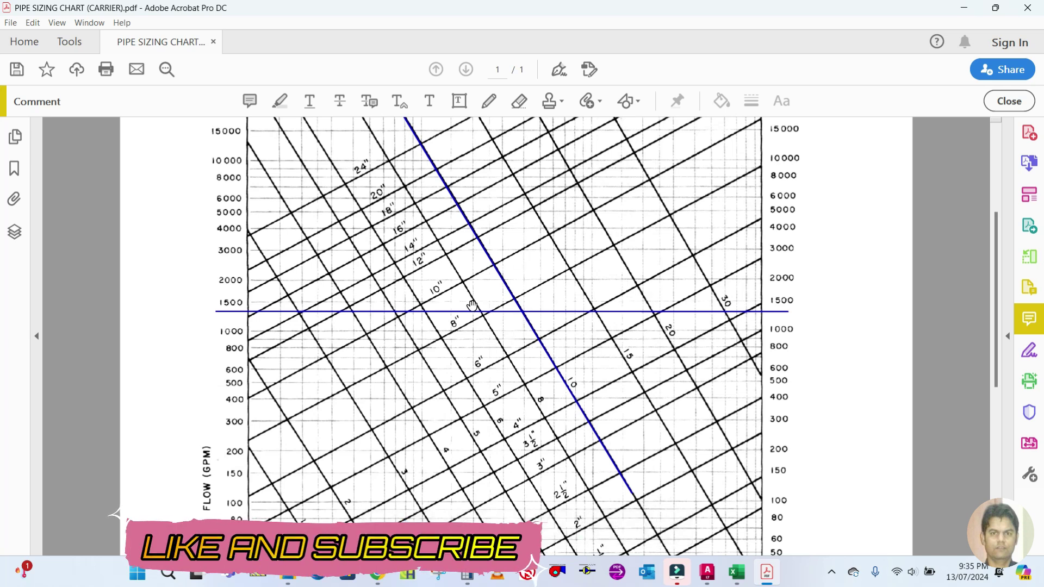
{"action": "left_click", "coordinate": [639, 101]}
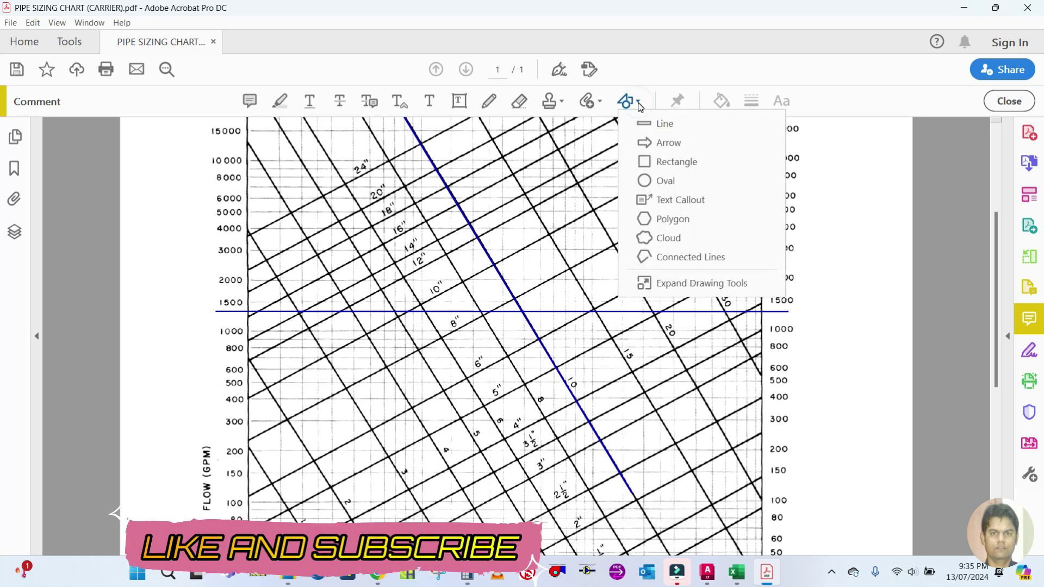
{"action": "left_click", "coordinate": [646, 124]}
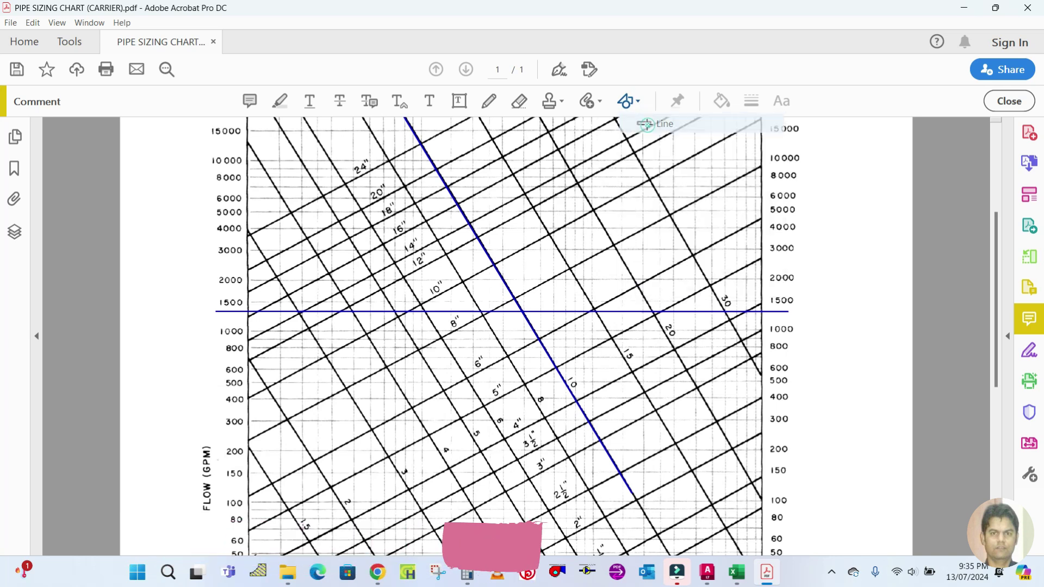
{"action": "left_click", "coordinate": [721, 103]}
{"action": "left_click", "coordinate": [650, 196]}
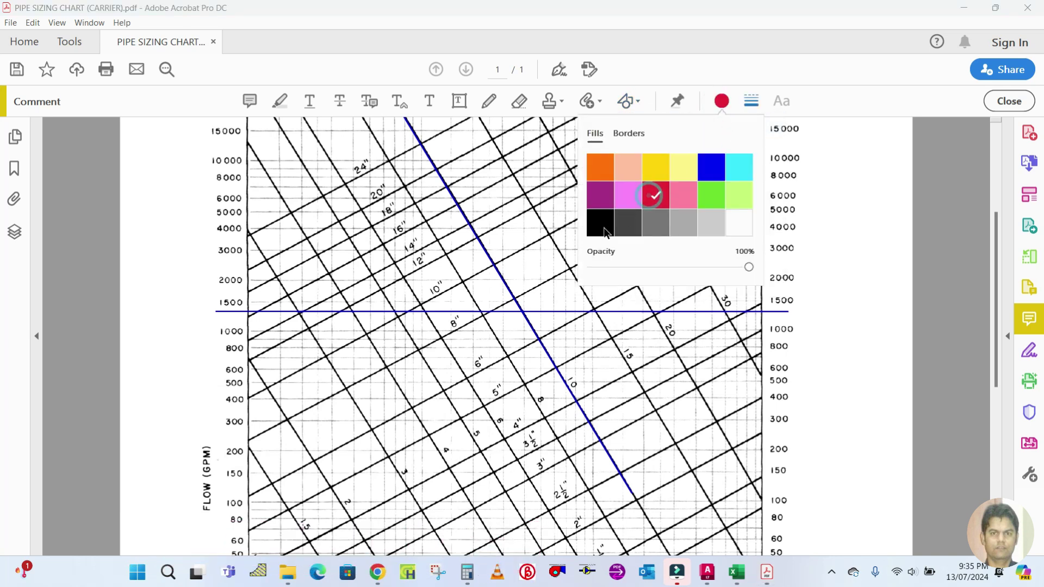
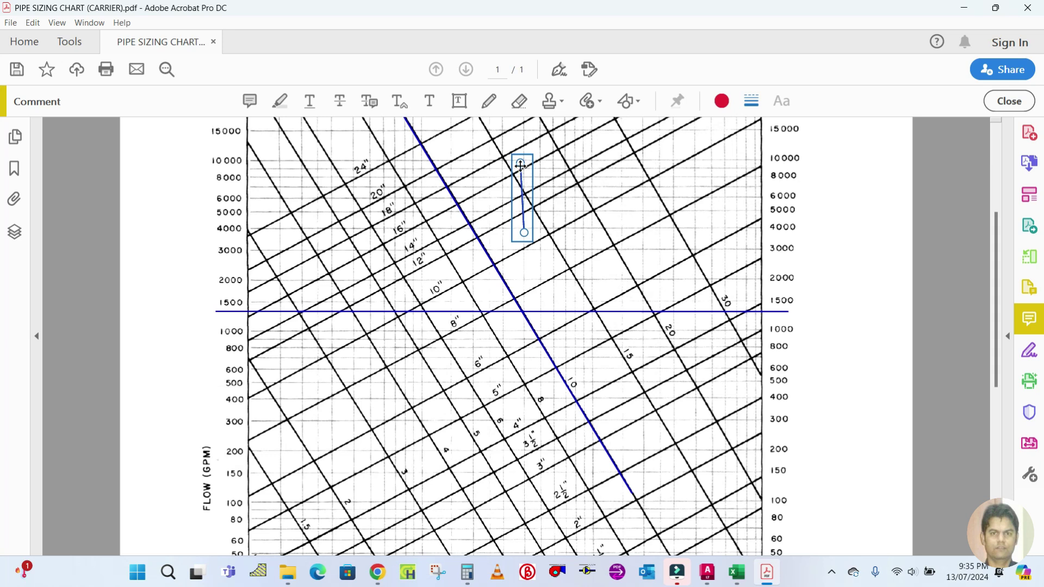
{"action": "right_click", "coordinate": [520, 165]}
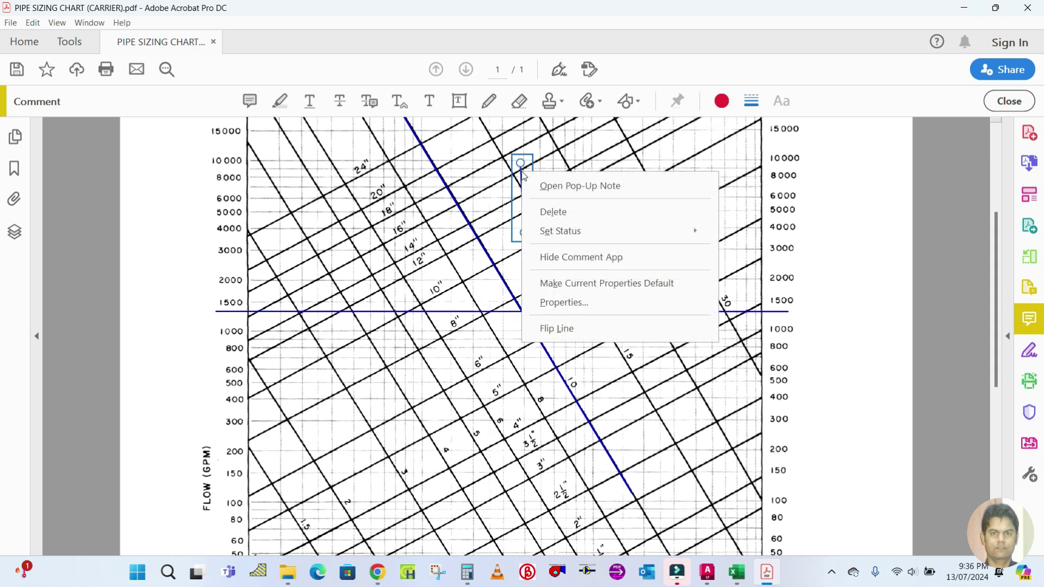
{"action": "left_click", "coordinate": [549, 211]}
Draw a vertical line through the intersection of the flow and 10 FPS lines, from about 10 000 down to about 200 GPM
{"action": "left_click", "coordinate": [636, 100]}
{"action": "left_click", "coordinate": [636, 122]}
{"action": "left_click", "coordinate": [721, 100]}
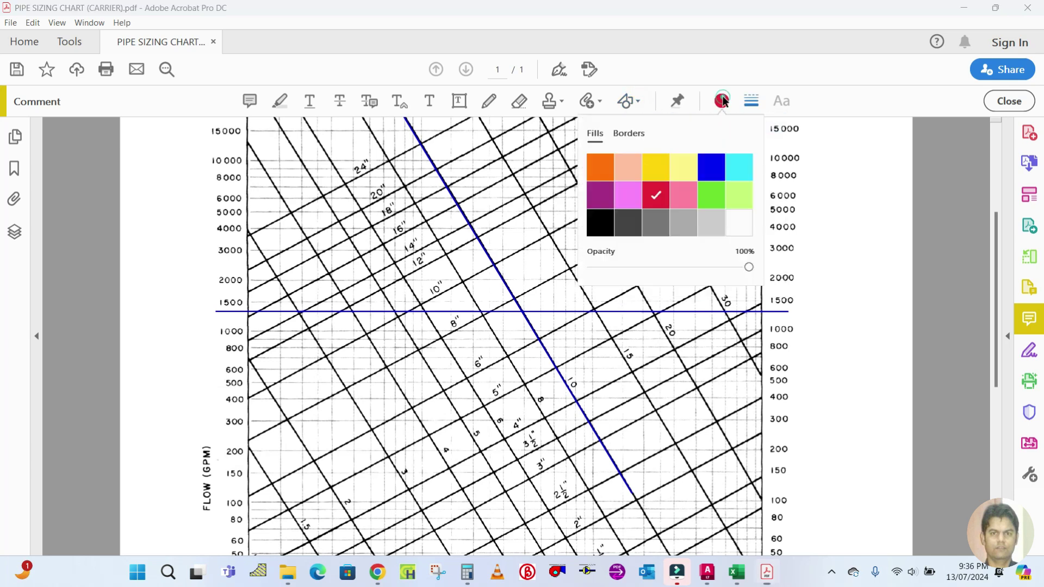
{"action": "left_click", "coordinate": [658, 199]}
{"action": "left_click", "coordinate": [640, 101]}
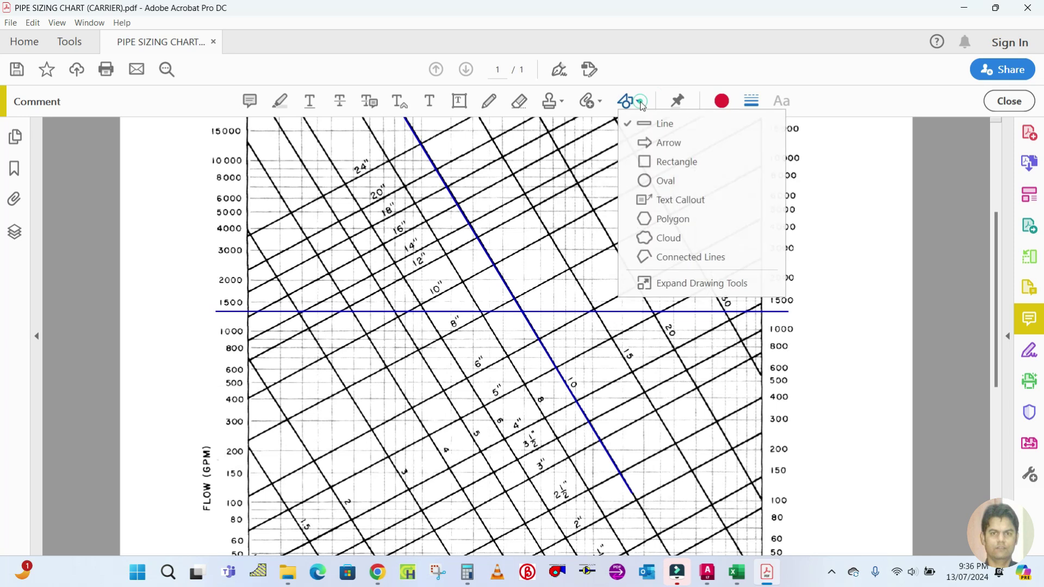
{"action": "left_click", "coordinate": [643, 130]}
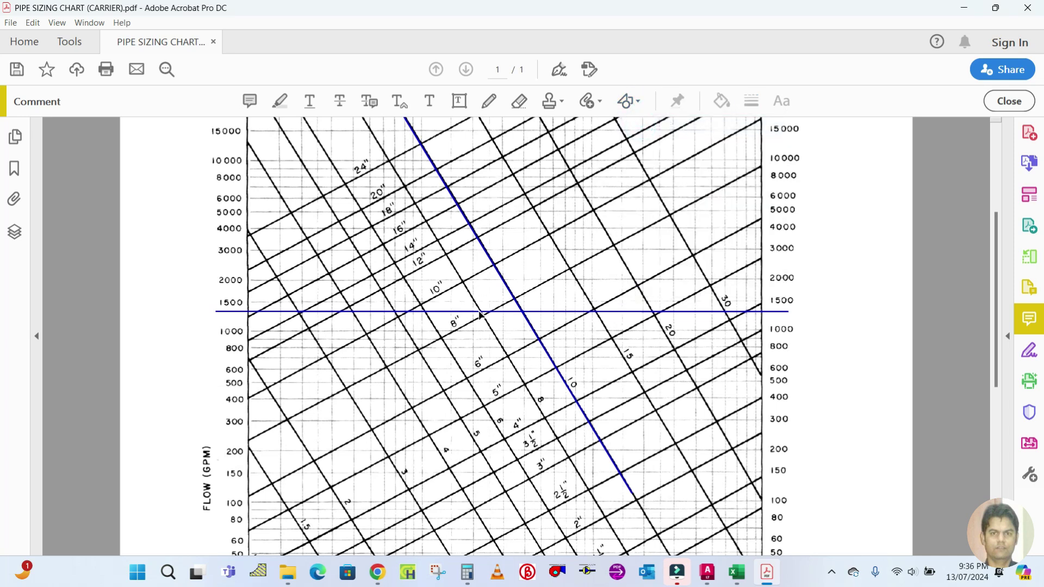
{"action": "left_click", "coordinate": [634, 106]}
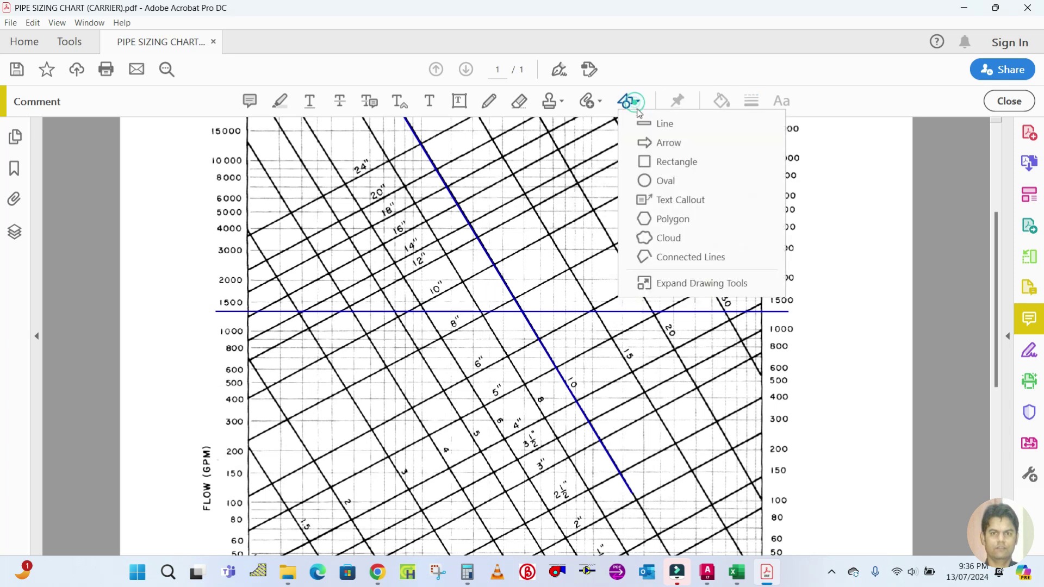
{"action": "left_click", "coordinate": [649, 126]}
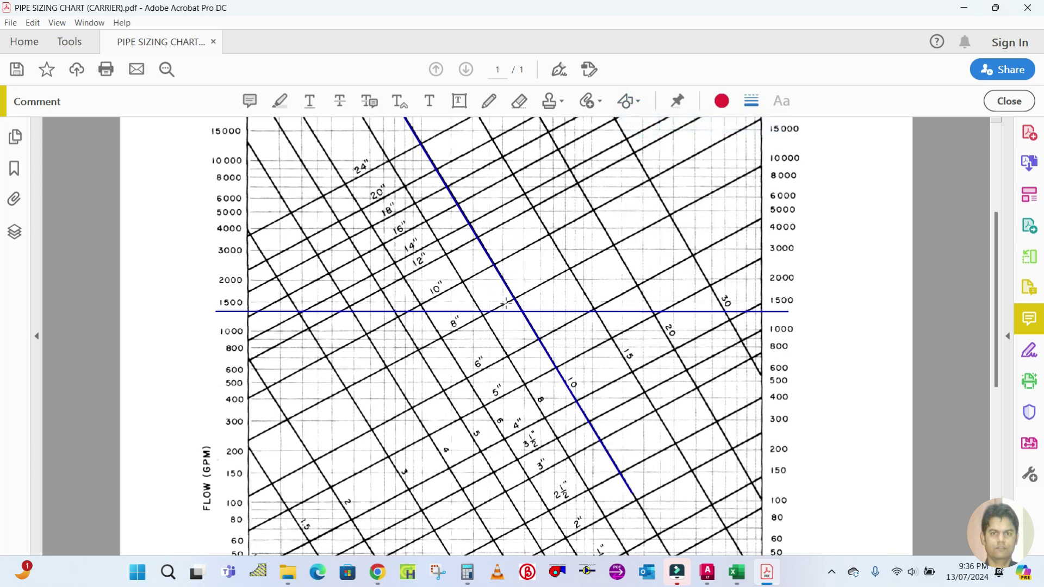
{"action": "left_click_drag", "start_coordinate": [520, 150], "coordinate": [519, 447]}
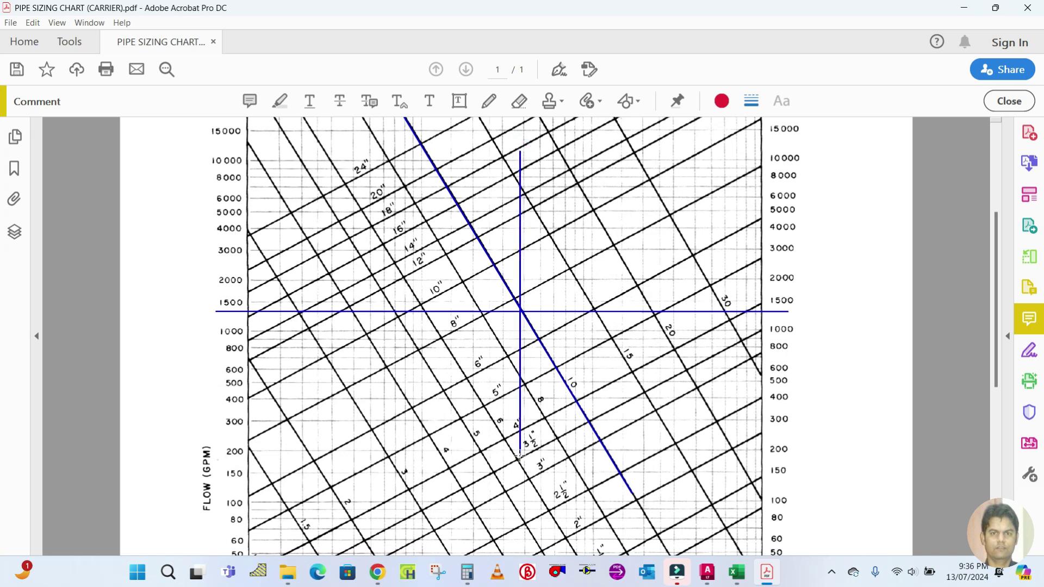
Extend the vertical line's lower end down past the chart's bottom friction loss axis and its caption
{"action": "scroll", "coordinate": [540, 382], "scroll_direction": "down", "scroll_amount": 4}
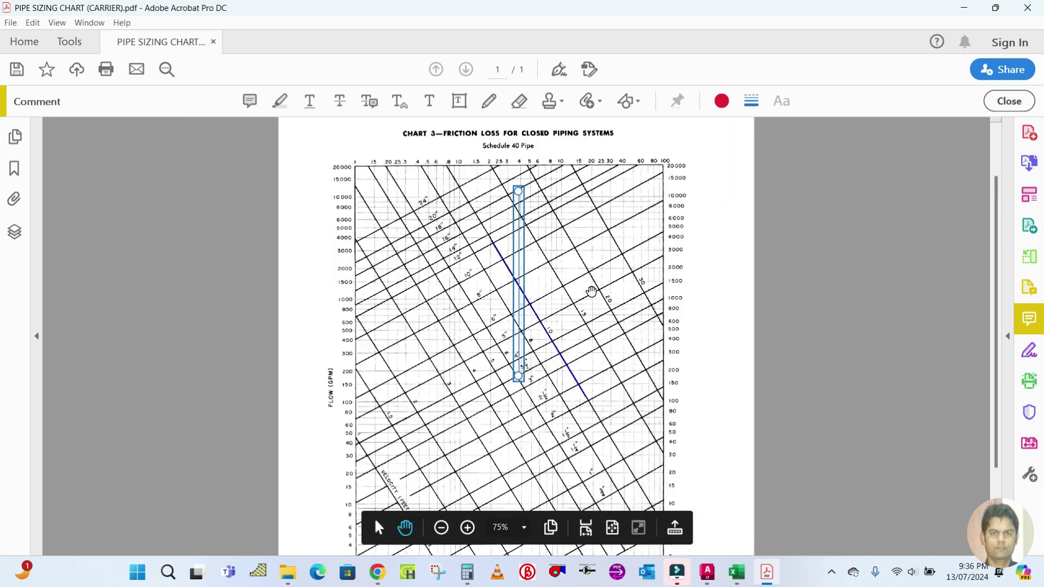
{"action": "scroll", "coordinate": [540, 383], "scroll_direction": "down", "scroll_amount": 3}
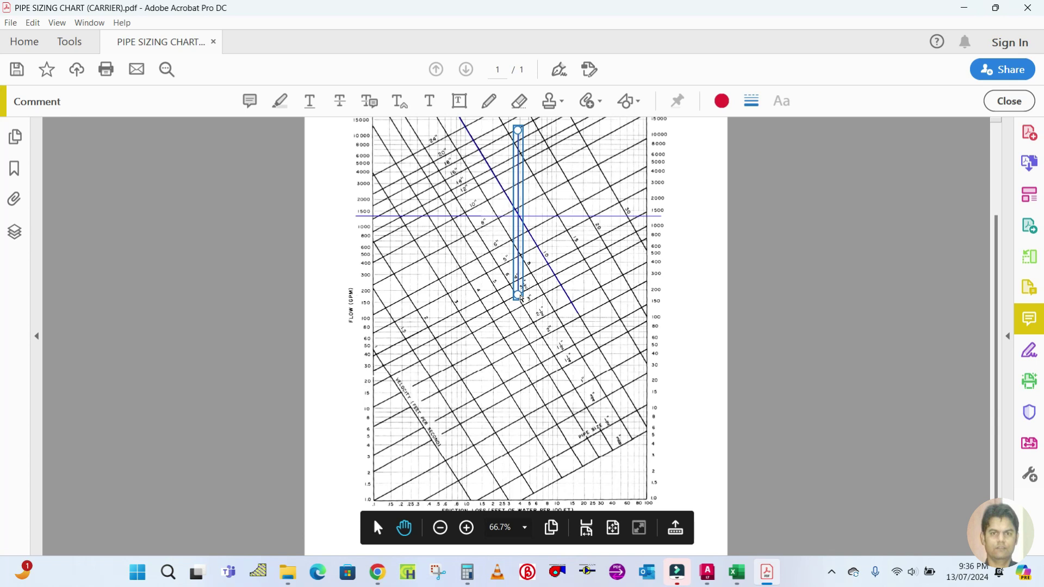
{"action": "left_click_drag", "start_coordinate": [521, 298], "coordinate": [518, 499]}
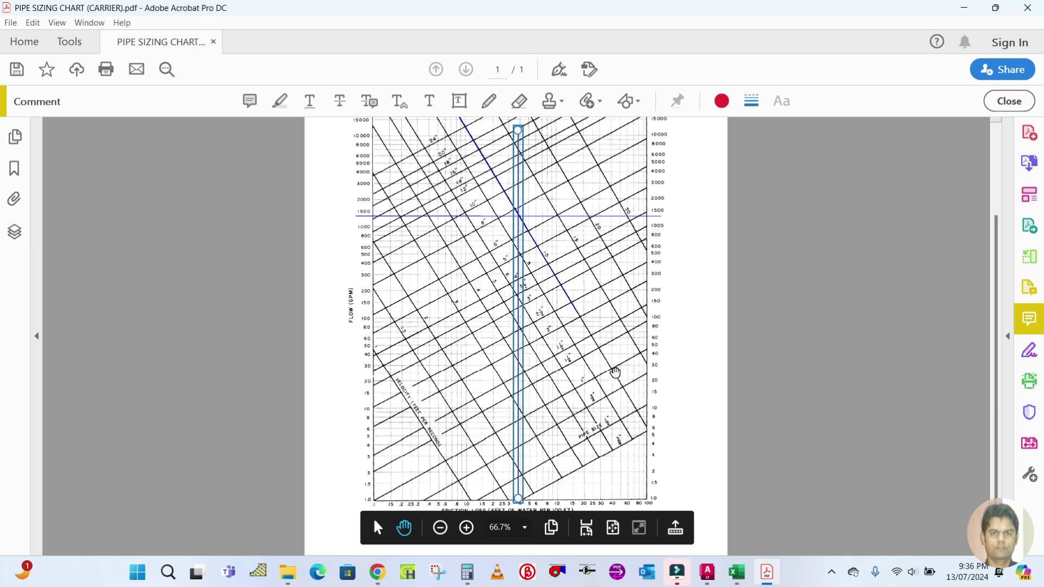
{"action": "scroll", "coordinate": [566, 474], "scroll_direction": "up", "scroll_amount": 4}
{"action": "scroll", "coordinate": [599, 327], "scroll_direction": "down", "scroll_amount": 2}
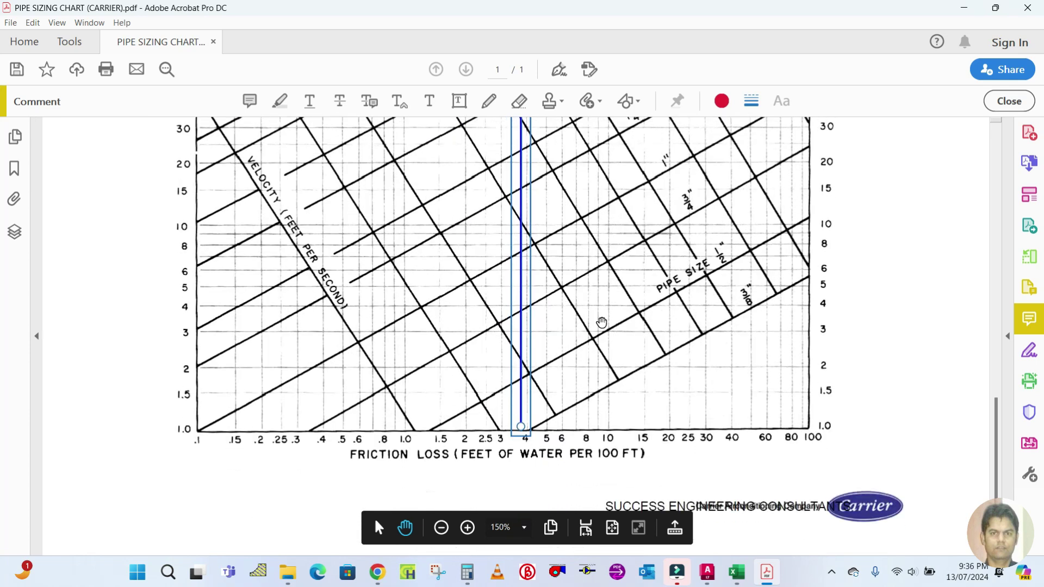
{"action": "left_click", "coordinate": [608, 460]}
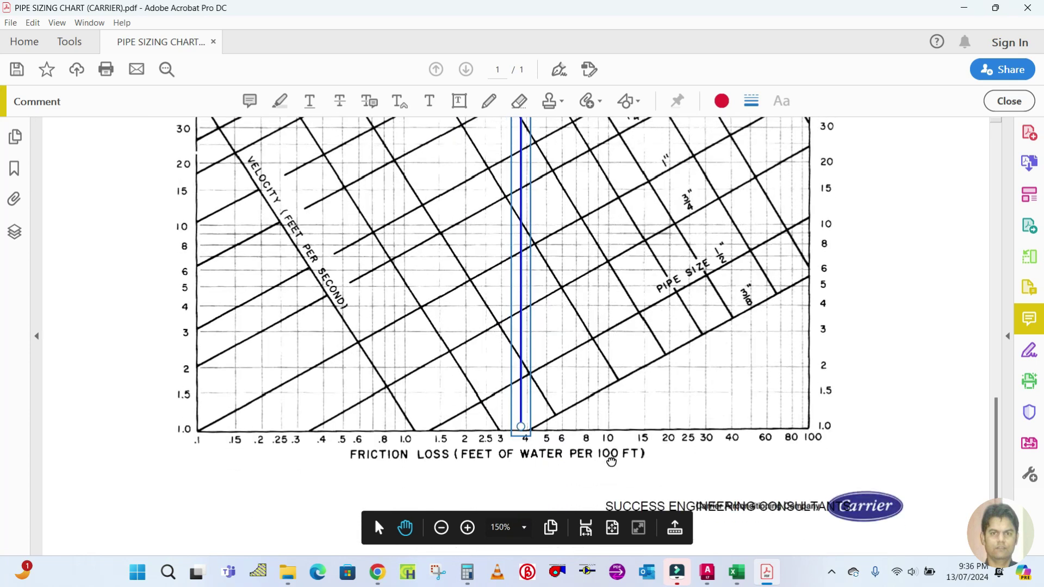
{"action": "left_click", "coordinate": [521, 391]}
{"action": "left_click", "coordinate": [522, 429]}
{"action": "left_click_drag", "start_coordinate": [522, 430], "coordinate": [521, 481]}
{"action": "left_click", "coordinate": [586, 476]}
Read the friction loss where the vertical line crosses the bottom axis and compare it with Hf1 in B50 of the Excel workbook
{"action": "scroll", "coordinate": [581, 469], "scroll_direction": "up", "scroll_amount": 1}
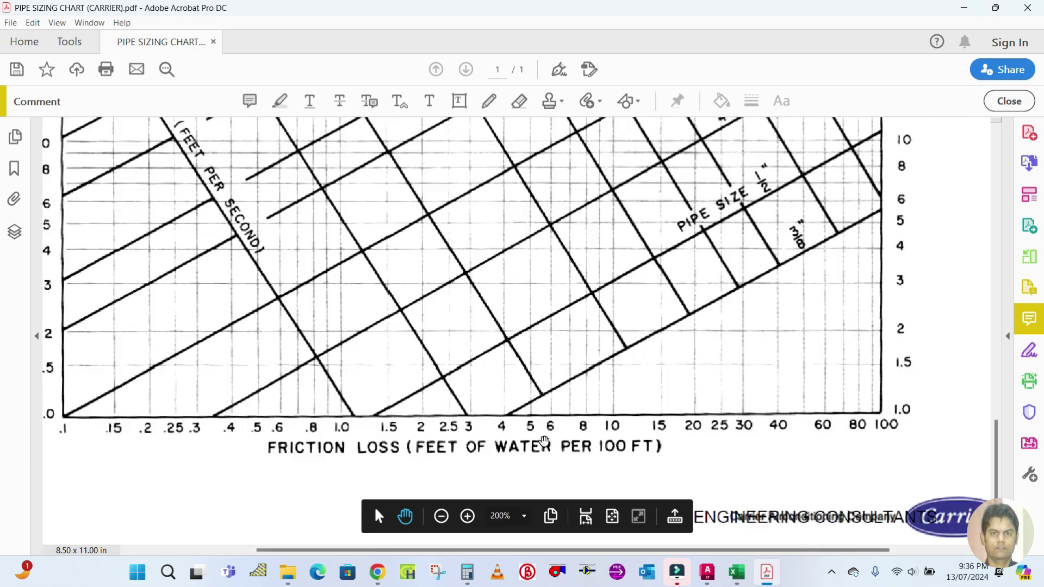
{"action": "scroll", "coordinate": [544, 441], "scroll_direction": "down", "scroll_amount": 2}
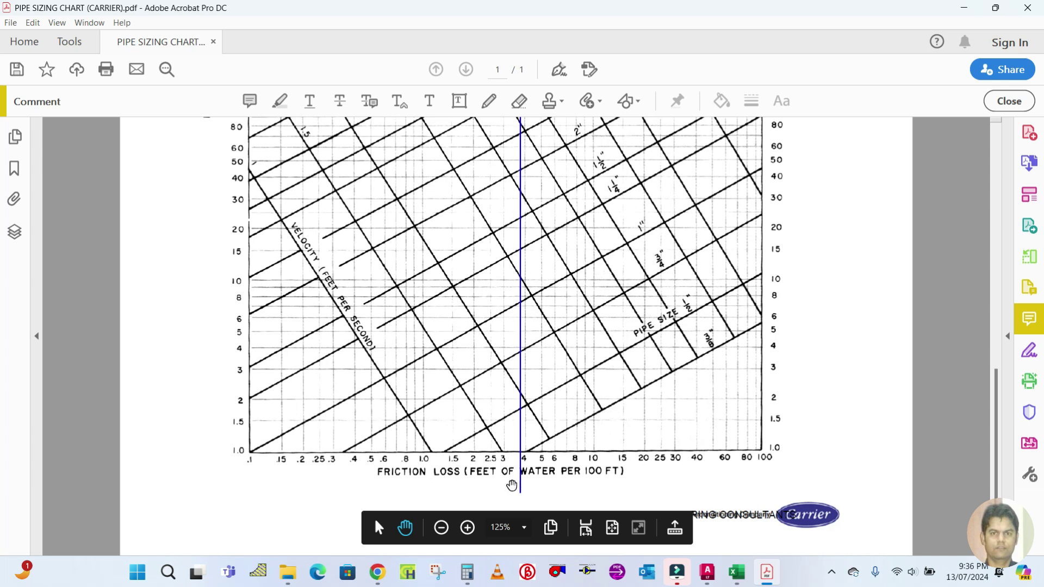
{"action": "scroll", "coordinate": [547, 485], "scroll_direction": "up", "scroll_amount": 1}
{"action": "scroll", "coordinate": [548, 485], "scroll_direction": "up", "scroll_amount": 1}
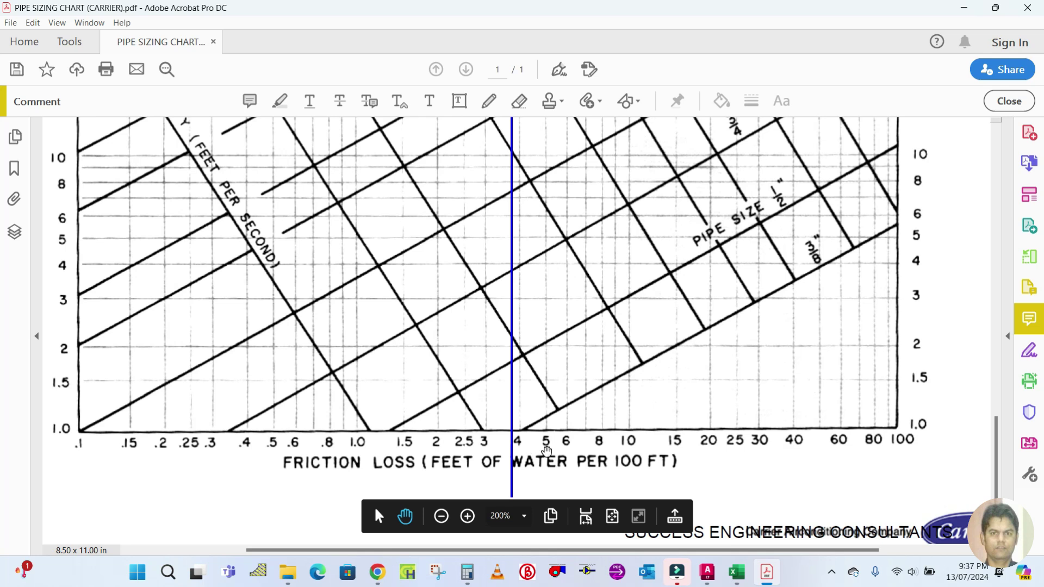
{"action": "left_click", "coordinate": [737, 572]}
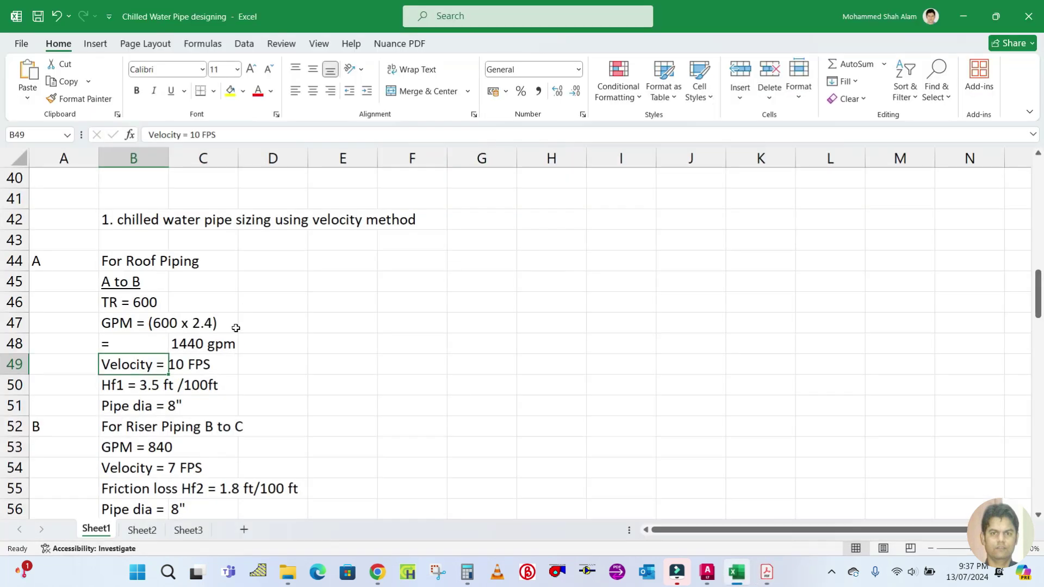
{"action": "left_click", "coordinate": [145, 387]}
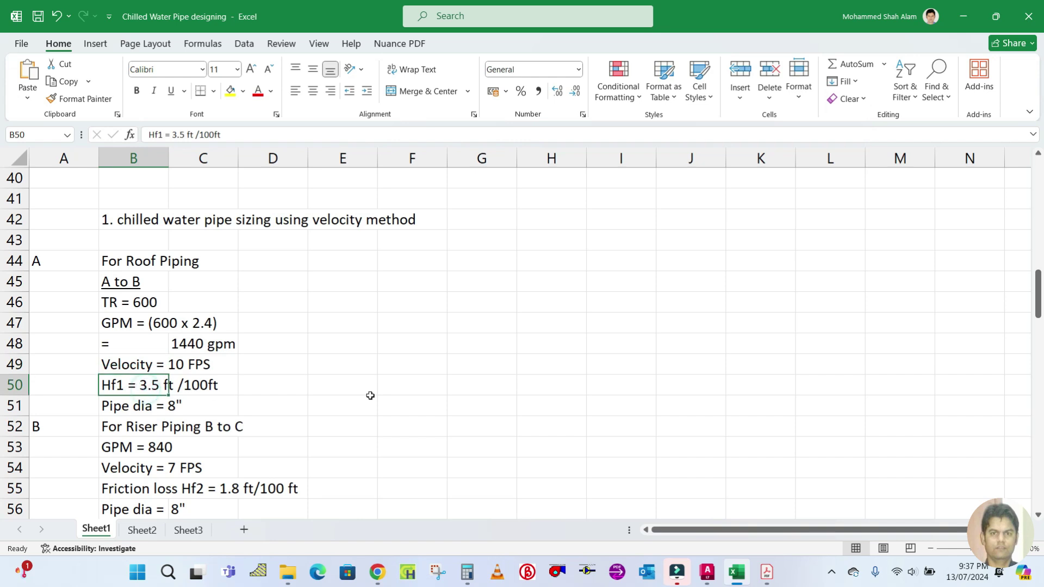
{"action": "left_click", "coordinate": [736, 578]}
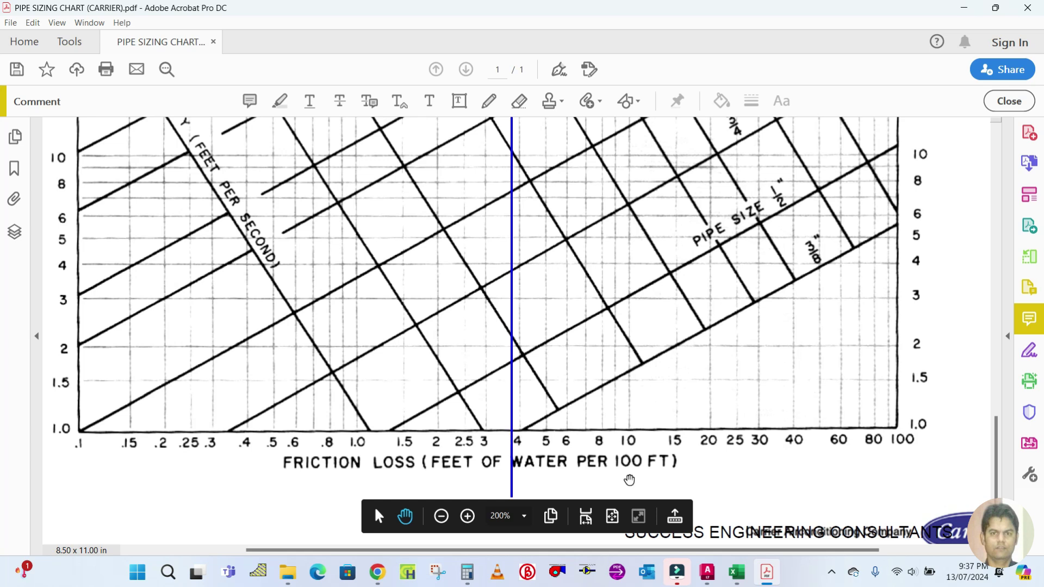
{"action": "left_click", "coordinate": [734, 569]}
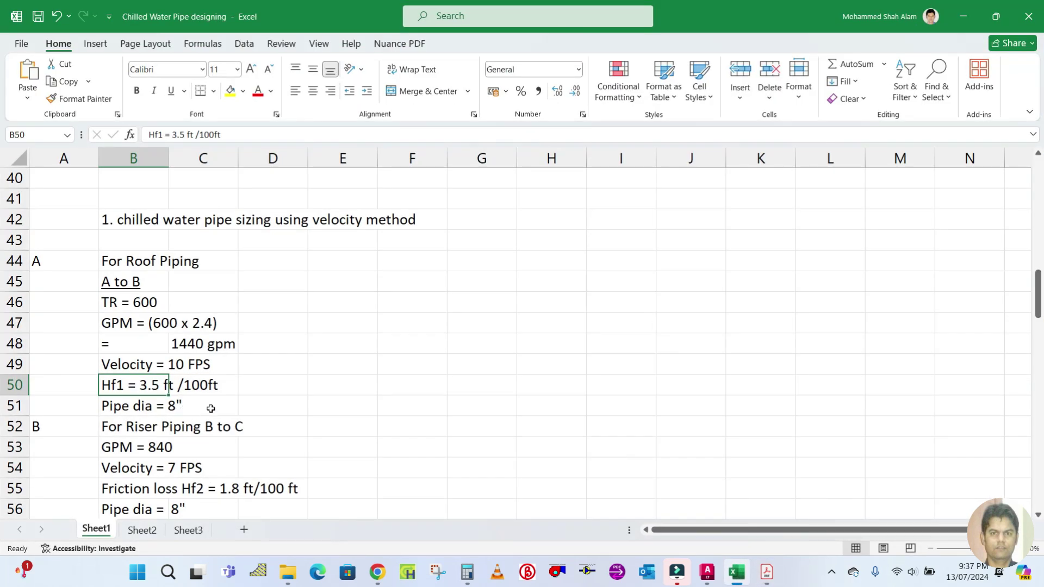
{"action": "left_click", "coordinate": [740, 580]}
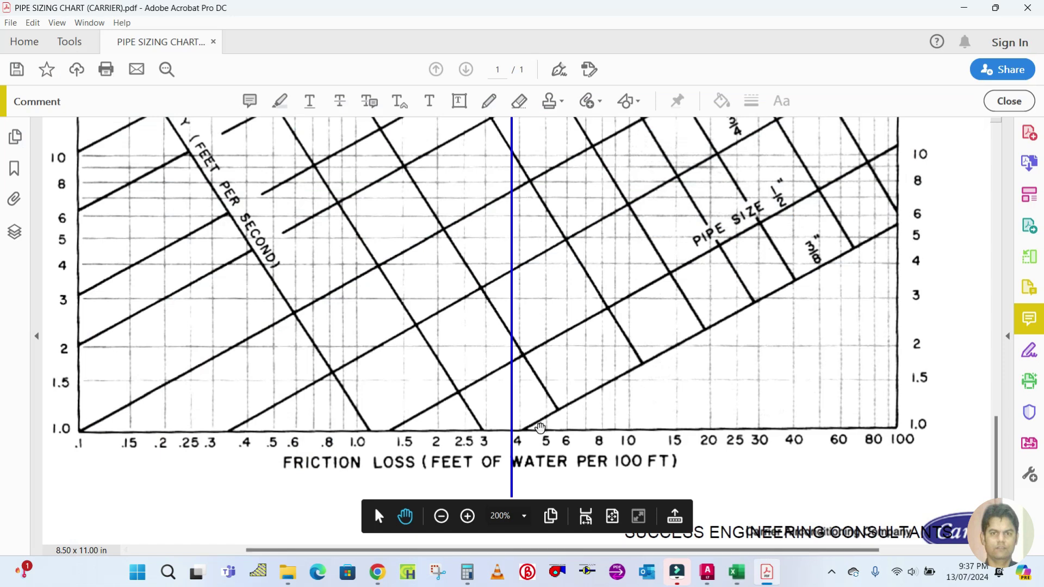
Draw an oval around the point where the flow, velocity and vertical lines intersect, near the 8" pipe line
{"action": "scroll", "coordinate": [548, 430], "scroll_direction": "up", "scroll_amount": 15}
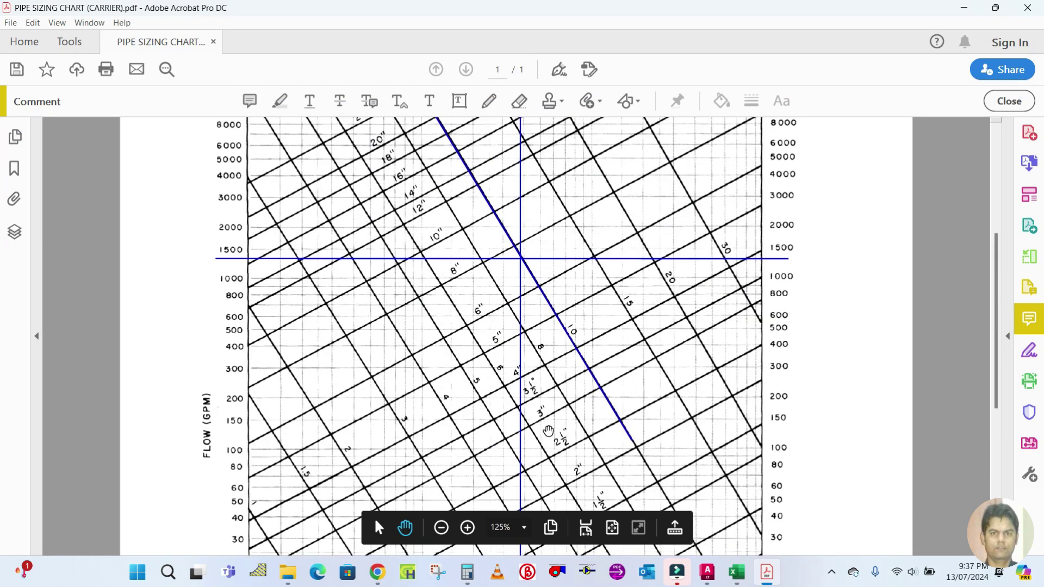
{"action": "scroll", "coordinate": [524, 401], "scroll_direction": "up", "scroll_amount": 3, "text": "ctrl"}
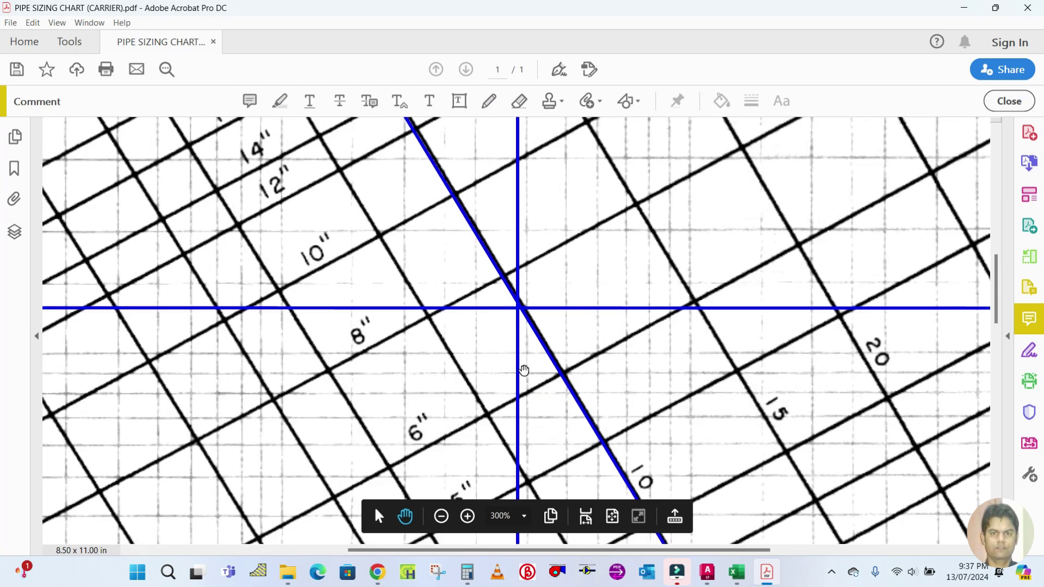
{"action": "left_click", "coordinate": [517, 337]}
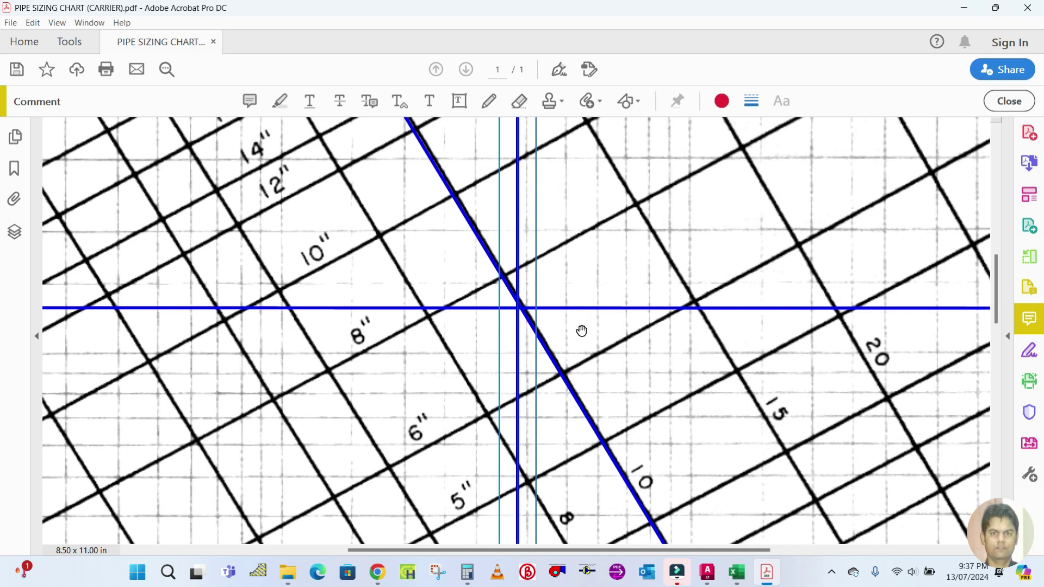
{"action": "left_click", "coordinate": [645, 100]}
{"action": "left_click", "coordinate": [645, 174]}
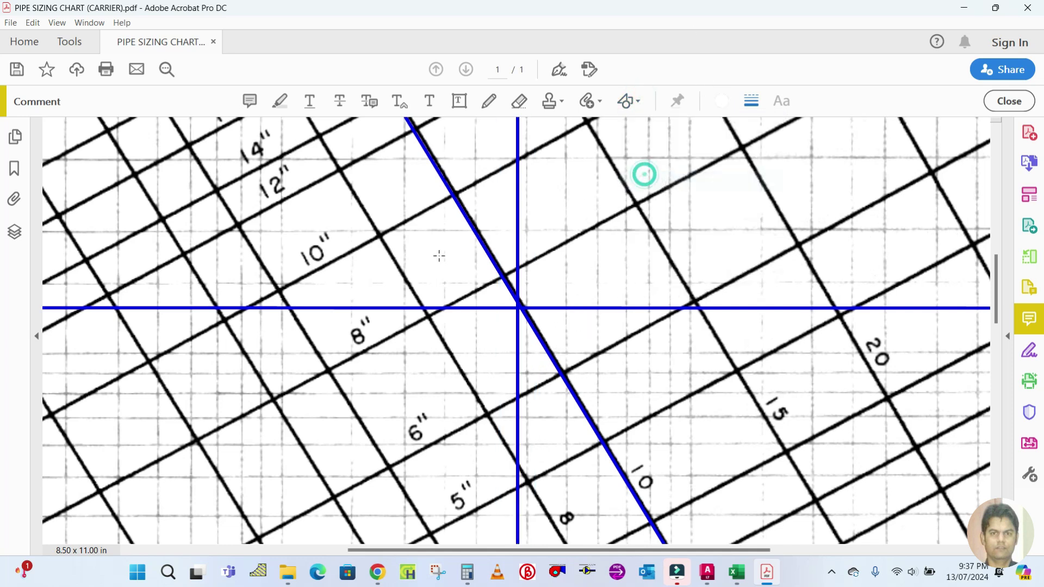
{"action": "left_click_drag", "start_coordinate": [408, 210], "coordinate": [627, 399]}
{"action": "left_click", "coordinate": [680, 352]}
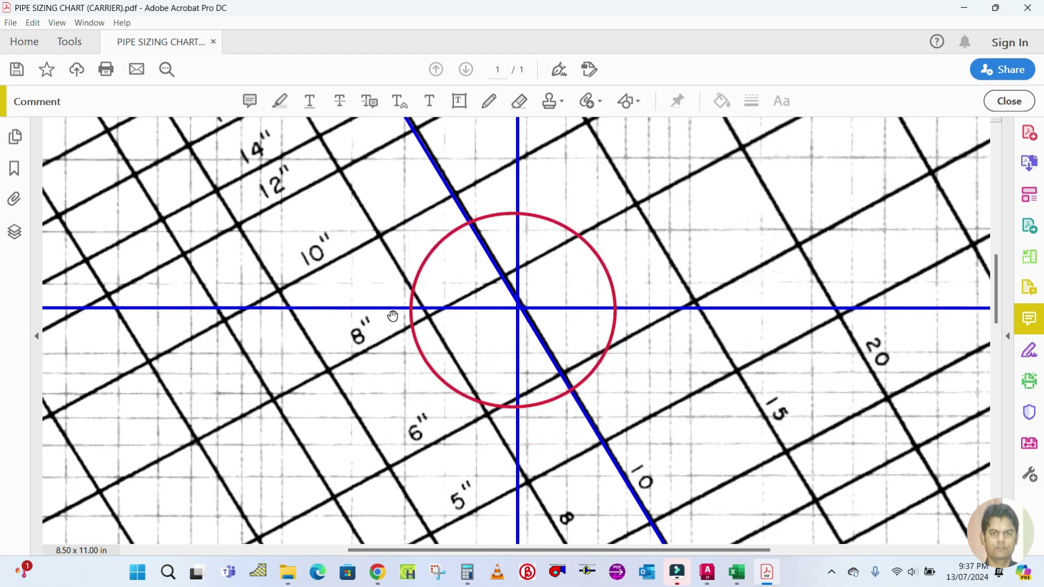
Review the marked chart from the circled intersection down to the friction loss axis, and switch to the Excel workbook
{"action": "scroll", "coordinate": [427, 310], "scroll_direction": "down", "scroll_amount": 2}
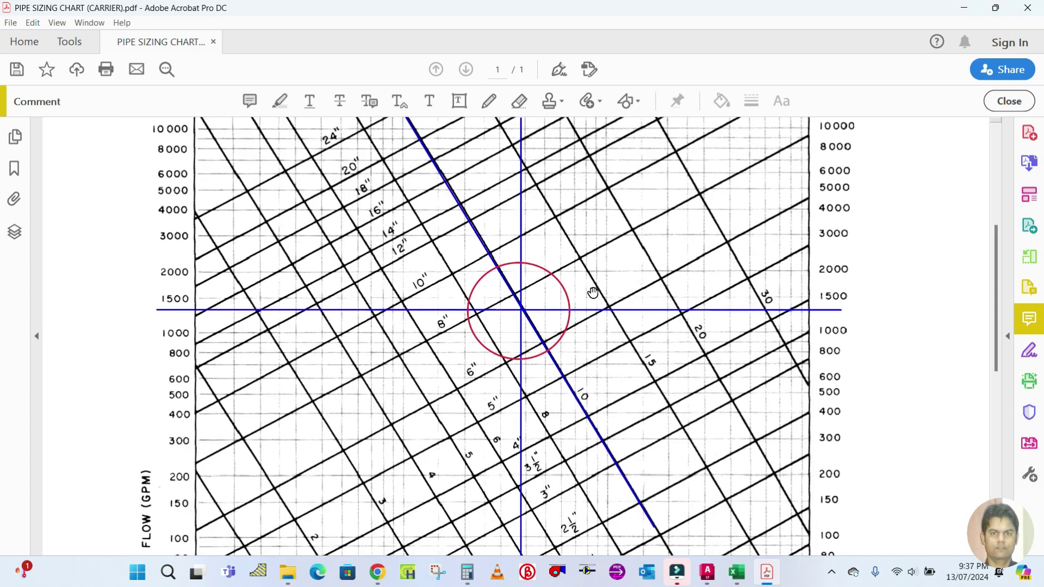
{"action": "scroll", "coordinate": [593, 293], "scroll_direction": "up", "scroll_amount": 2}
{"action": "scroll", "coordinate": [593, 292], "scroll_direction": "down", "scroll_amount": 3}
{"action": "scroll", "coordinate": [593, 293], "scroll_direction": "down", "scroll_amount": 3}
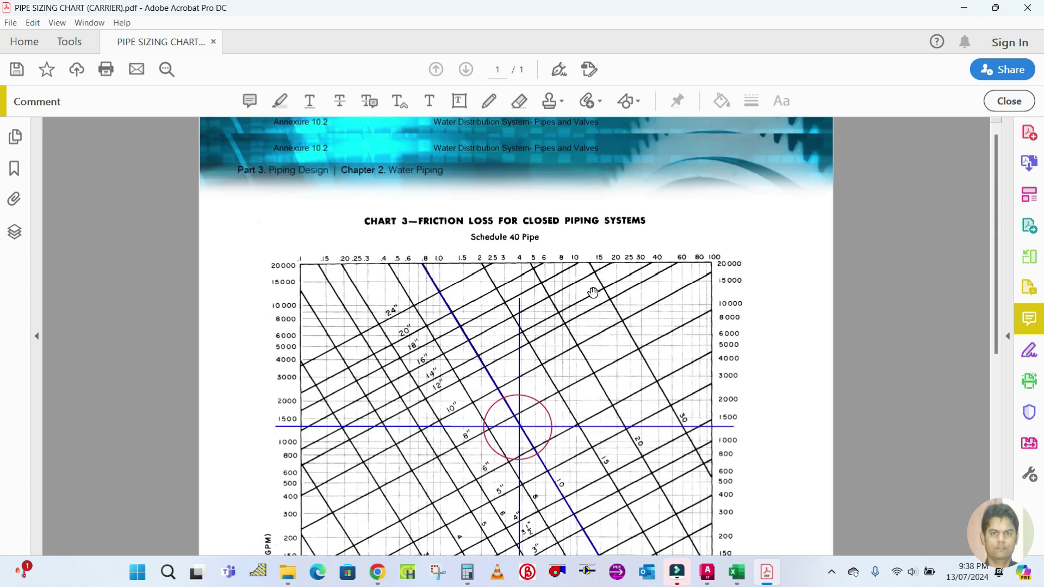
{"action": "scroll", "coordinate": [555, 266], "scroll_direction": "up", "scroll_amount": 2}
{"action": "scroll", "coordinate": [540, 270], "scroll_direction": "down", "scroll_amount": 1}
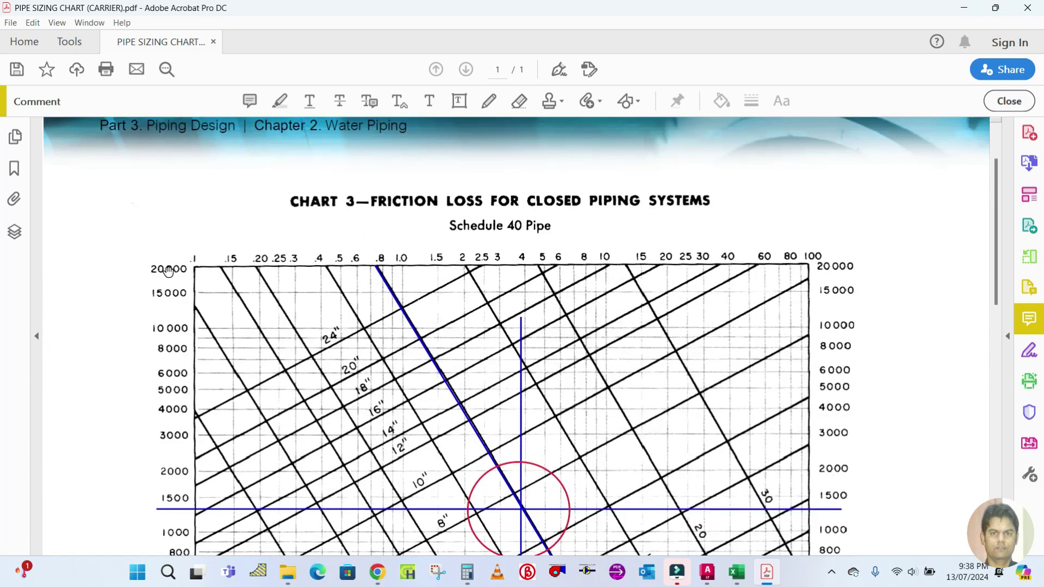
{"action": "scroll", "coordinate": [630, 306], "scroll_direction": "down", "scroll_amount": 10}
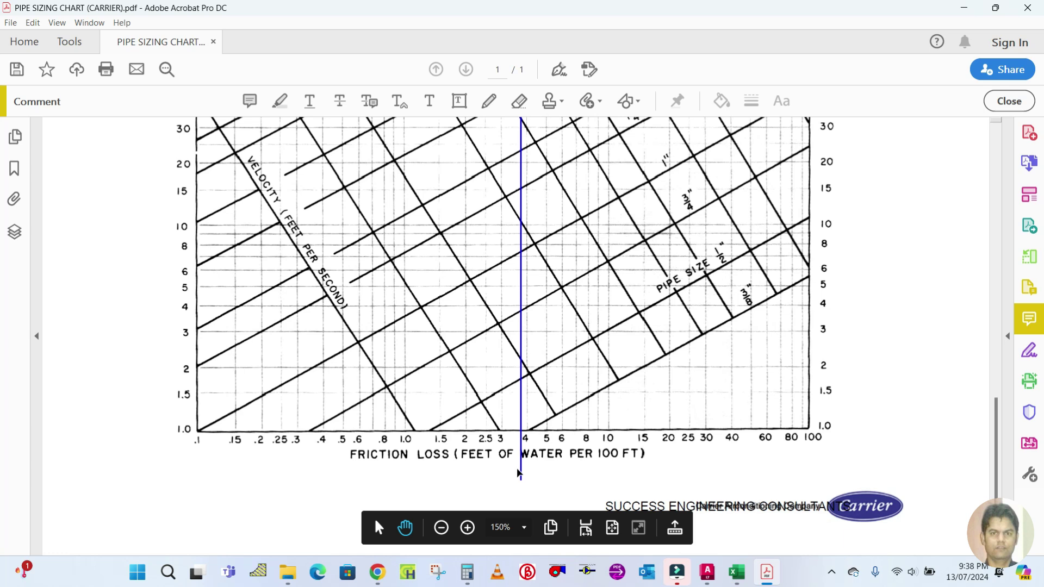
{"action": "scroll", "coordinate": [606, 466], "scroll_direction": "up", "scroll_amount": 3}
{"action": "scroll", "coordinate": [606, 467], "scroll_direction": "down", "scroll_amount": 3}
{"action": "scroll", "coordinate": [525, 454], "scroll_direction": "up", "scroll_amount": 1, "text": "ctrl"}
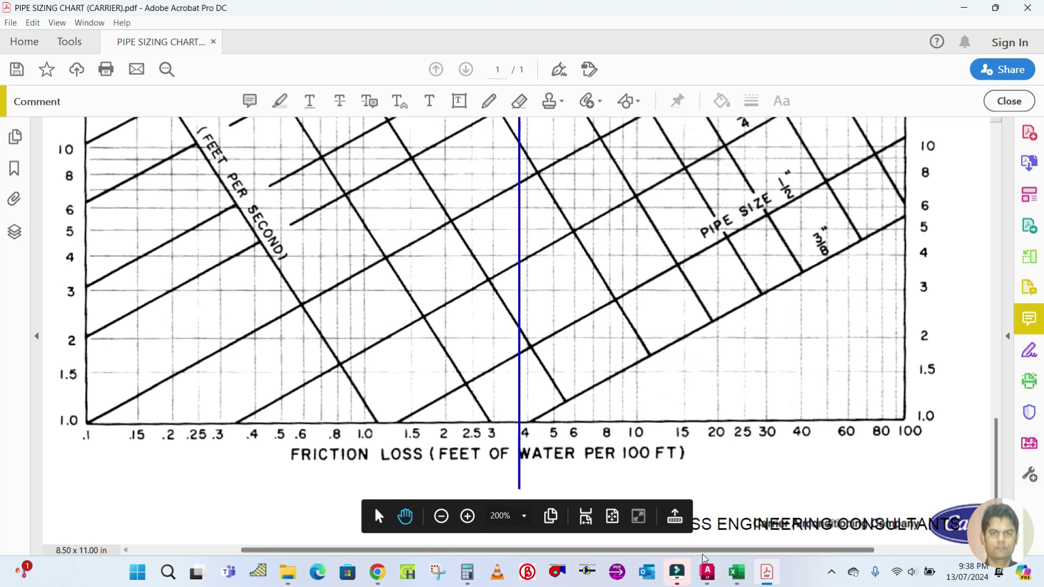
{"action": "key", "text": "alt+Tab"}
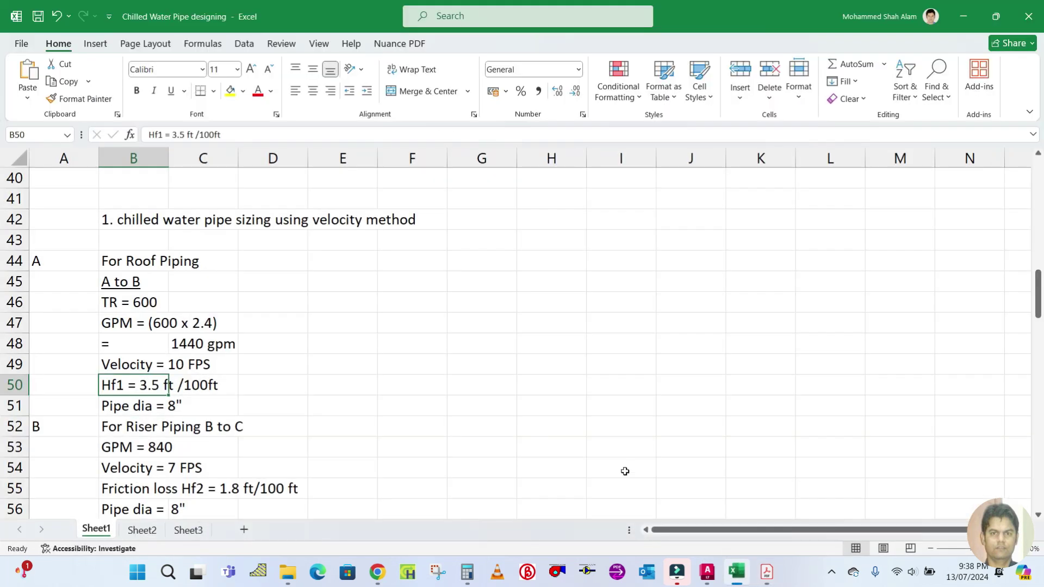
Change the Hf1 value in B50 to 3.8 ft /100ft and check the roof piping's pipe diameter entry in B51
{"action": "double_click", "coordinate": [161, 383]}
{"action": "key", "text": "BackSpace"}
{"action": "type", "text": "8"}
{"action": "left_click", "coordinate": [443, 384]}
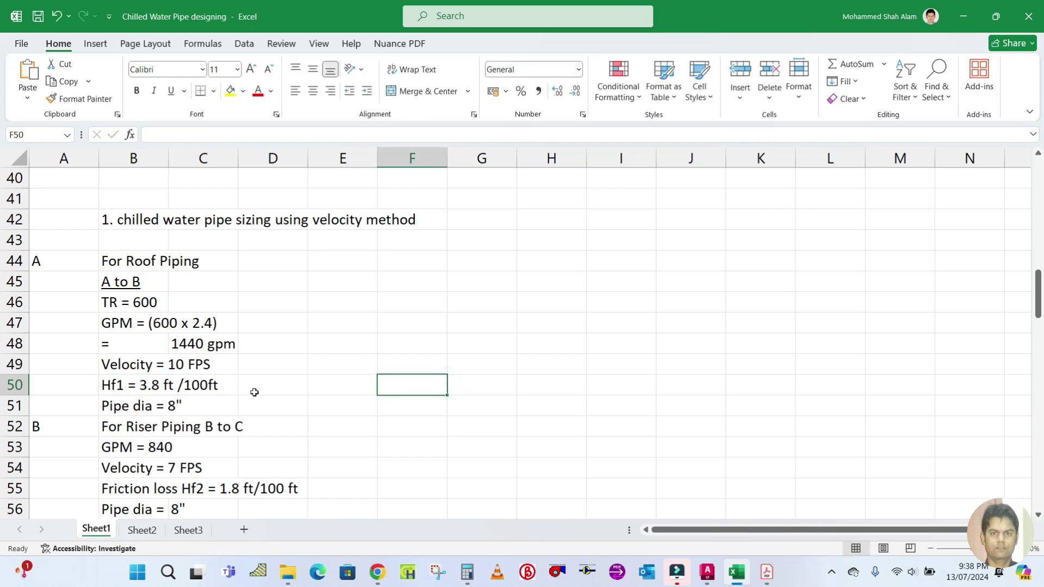
{"action": "scroll", "coordinate": [254, 392], "scroll_direction": "down", "scroll_amount": 1}
{"action": "scroll", "coordinate": [555, 409], "scroll_direction": "up", "scroll_amount": 2}
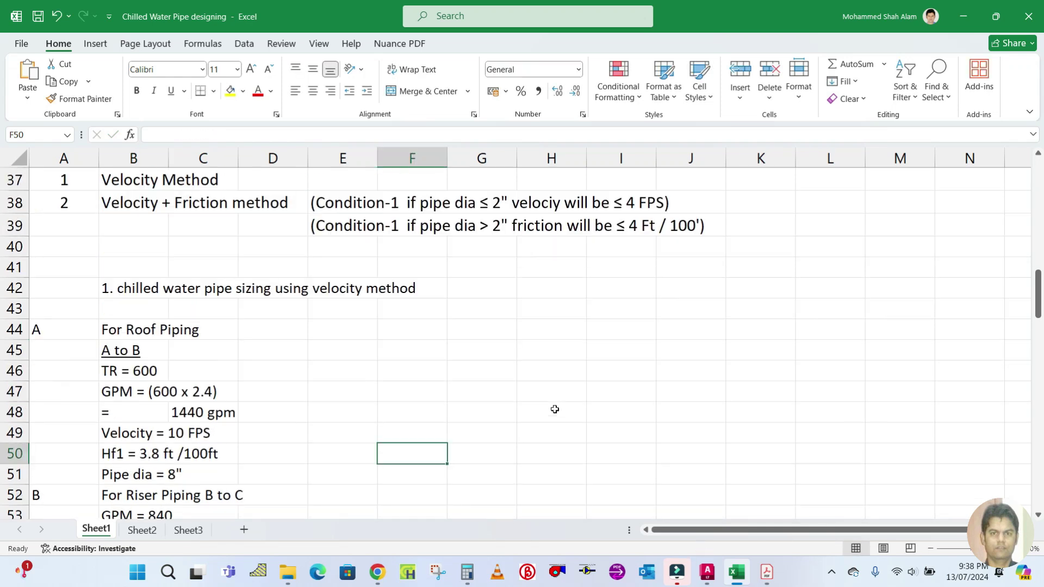
{"action": "left_click", "coordinate": [141, 456]}
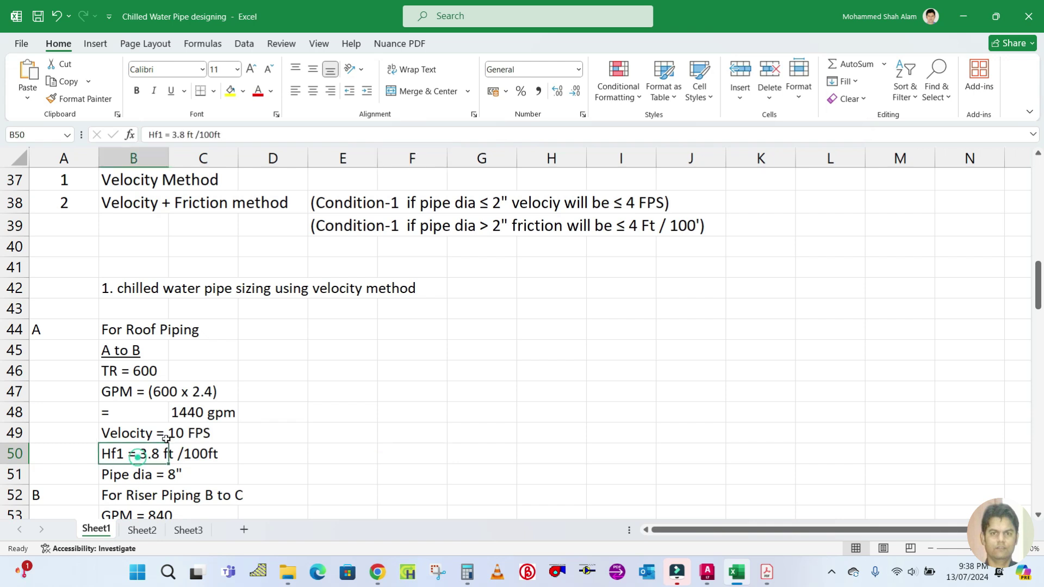
{"action": "left_click", "coordinate": [144, 474]}
{"action": "scroll", "coordinate": [321, 427], "scroll_direction": "down", "scroll_amount": 3}
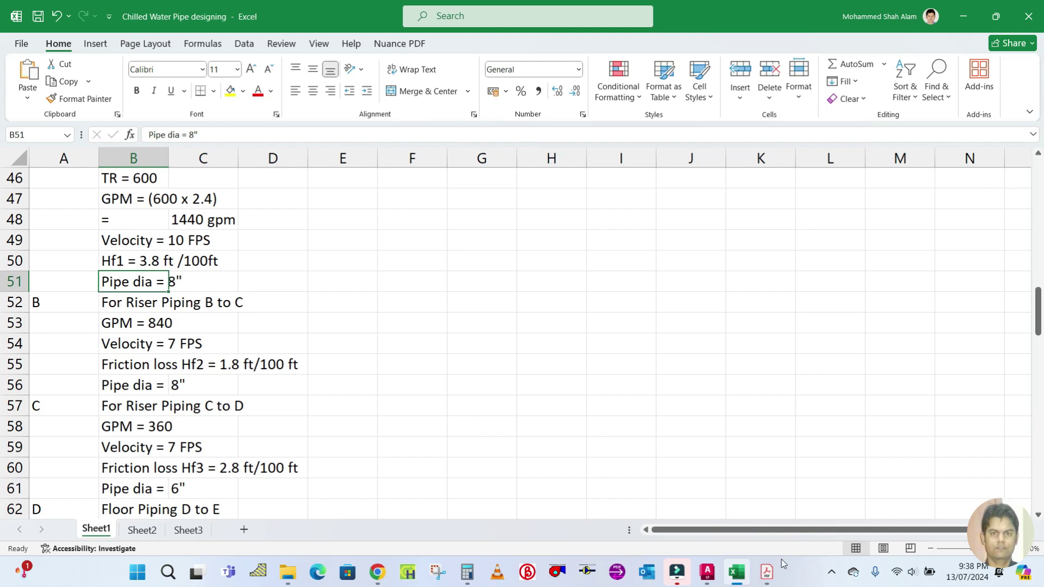
Switch to the Carrier chart PDF and examine the circled intersection, the nearby pipe size lines and the vertical line down to the friction loss axis
{"action": "left_click", "coordinate": [767, 572]}
{"action": "scroll", "coordinate": [642, 394], "scroll_direction": "up", "scroll_amount": 10}
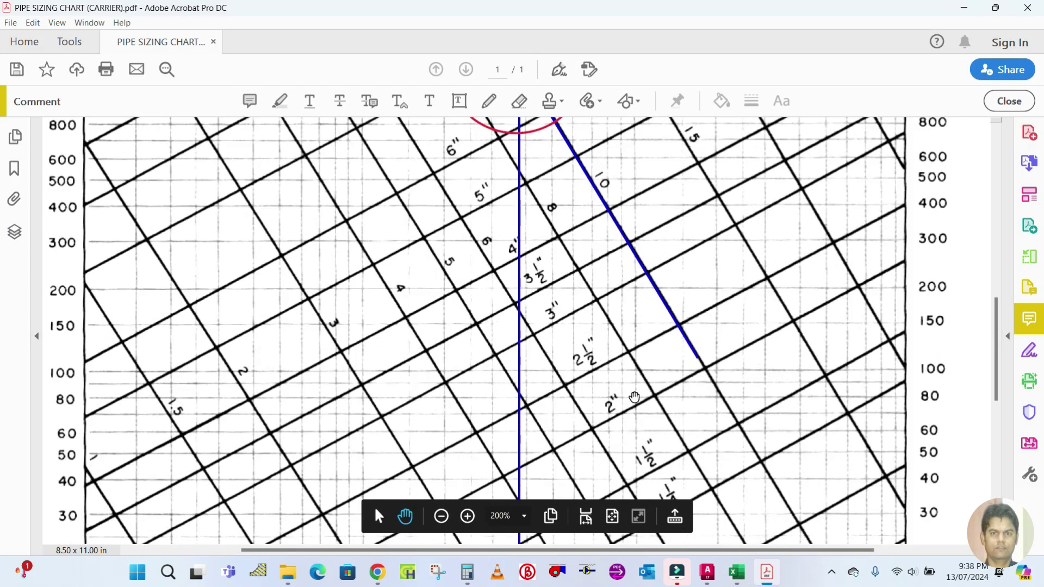
{"action": "scroll", "coordinate": [634, 397], "scroll_direction": "up", "scroll_amount": 5}
{"action": "scroll", "coordinate": [635, 398], "scroll_direction": "down", "scroll_amount": 2}
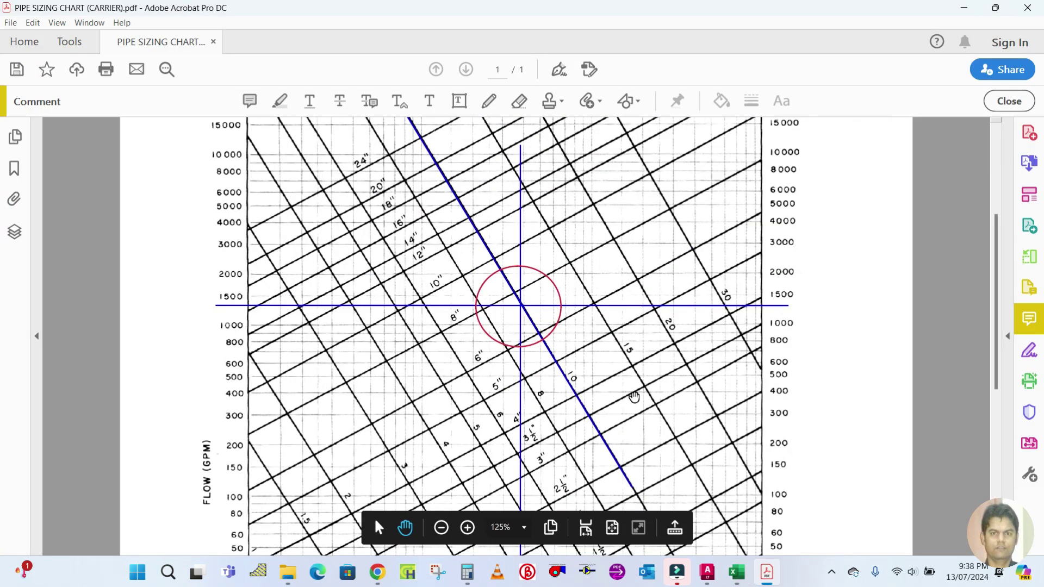
{"action": "scroll", "coordinate": [550, 409], "scroll_direction": "down", "scroll_amount": 2}
{"action": "scroll", "coordinate": [549, 409], "scroll_direction": "up", "scroll_amount": 3}
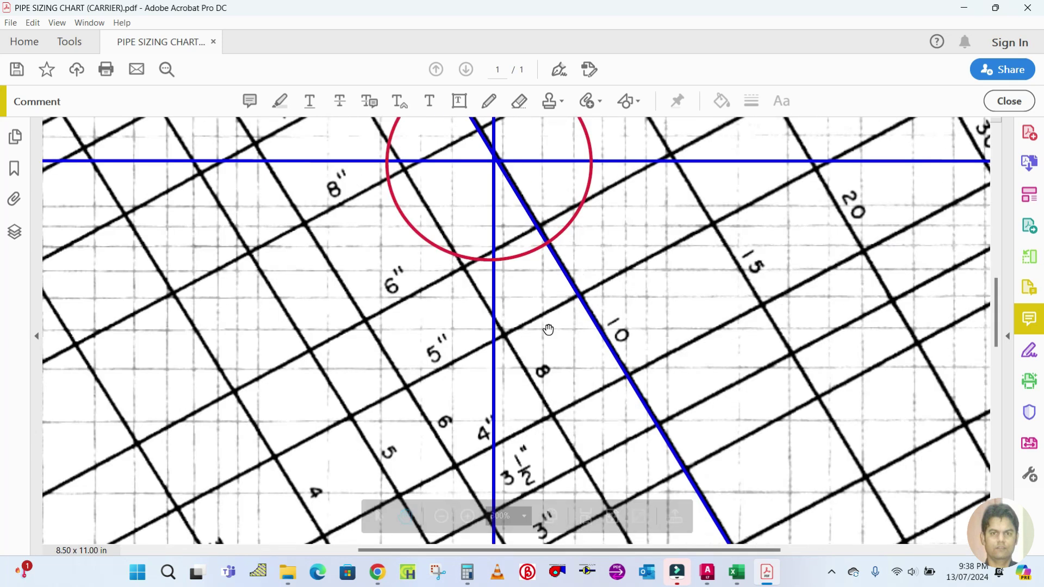
{"action": "scroll", "coordinate": [550, 329], "scroll_direction": "down", "scroll_amount": 1}
{"action": "scroll", "coordinate": [549, 355], "scroll_direction": "down", "scroll_amount": 1}
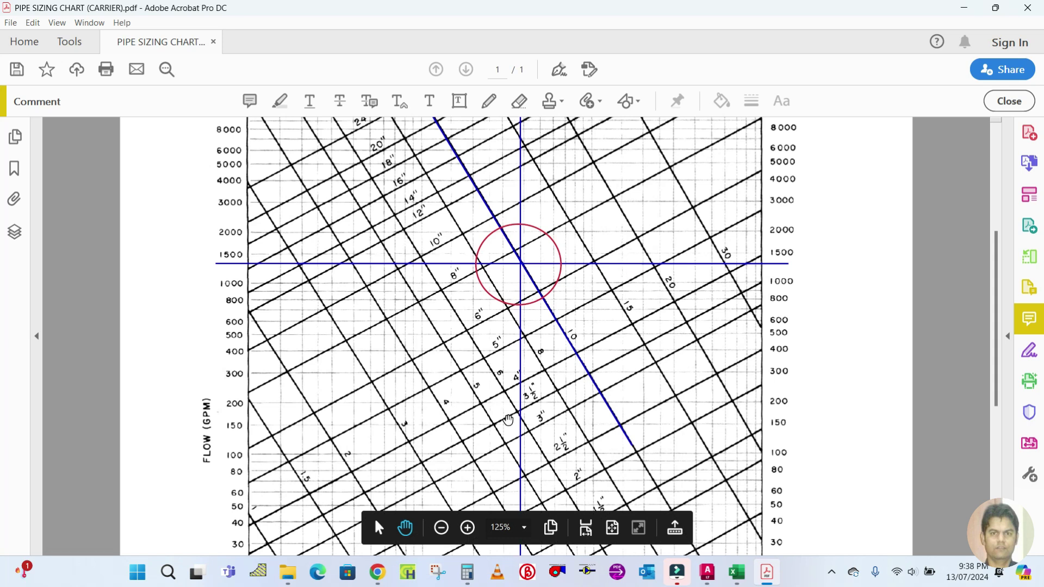
{"action": "scroll", "coordinate": [605, 356], "scroll_direction": "down", "scroll_amount": 10}
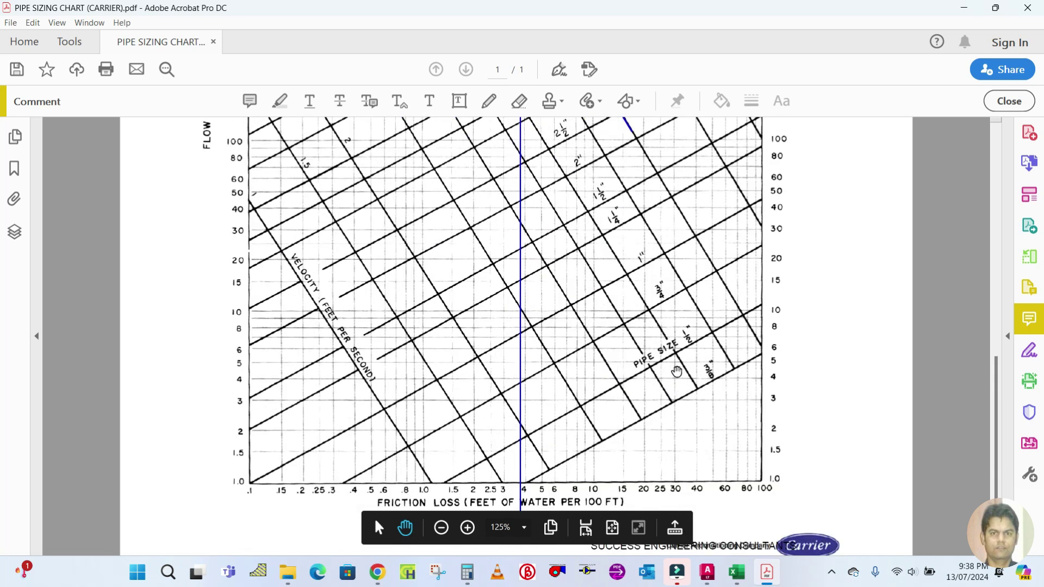
{"action": "key", "text": "ctrl+equal"}
{"action": "key", "text": "ctrl+0"}
{"action": "key", "text": "ctrl+1"}
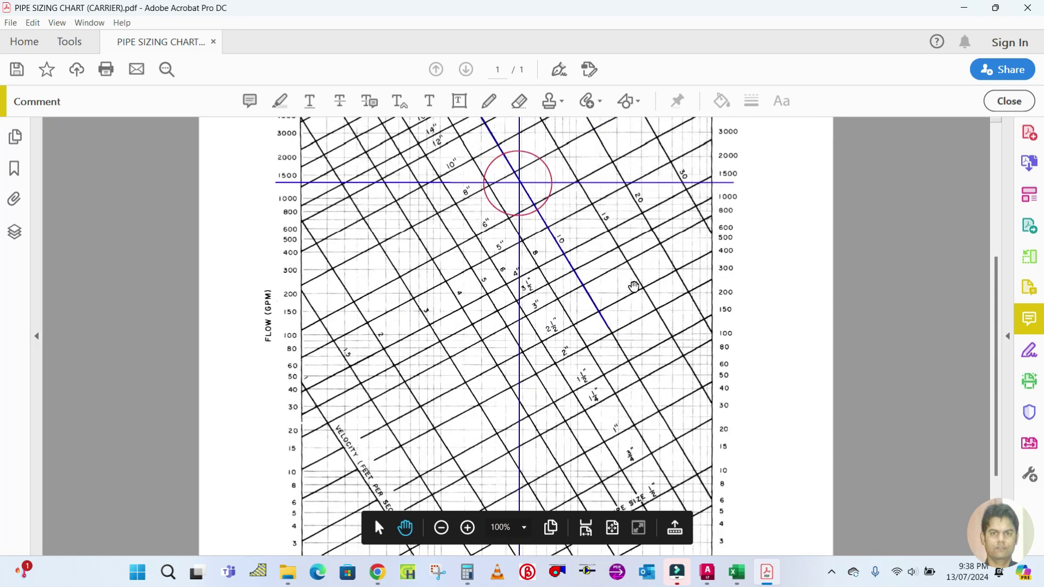
{"action": "scroll", "coordinate": [536, 263], "scroll_direction": "up", "scroll_amount": 3}
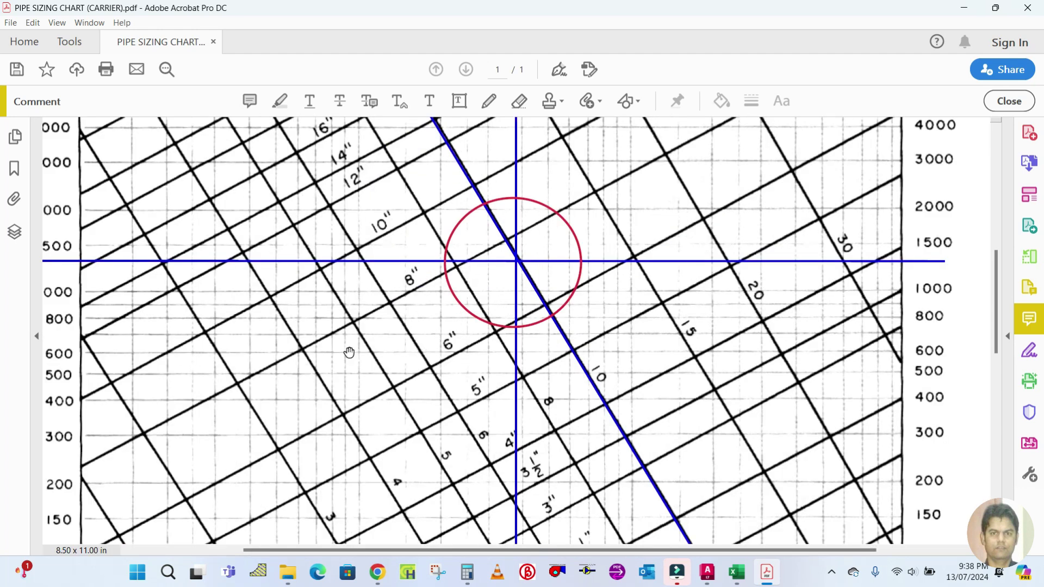
Draw a straight line along the chart's 8" pipe size line, from the left flow axis through the circle to near the right flow axis
{"action": "key", "text": "ctrl+1"}
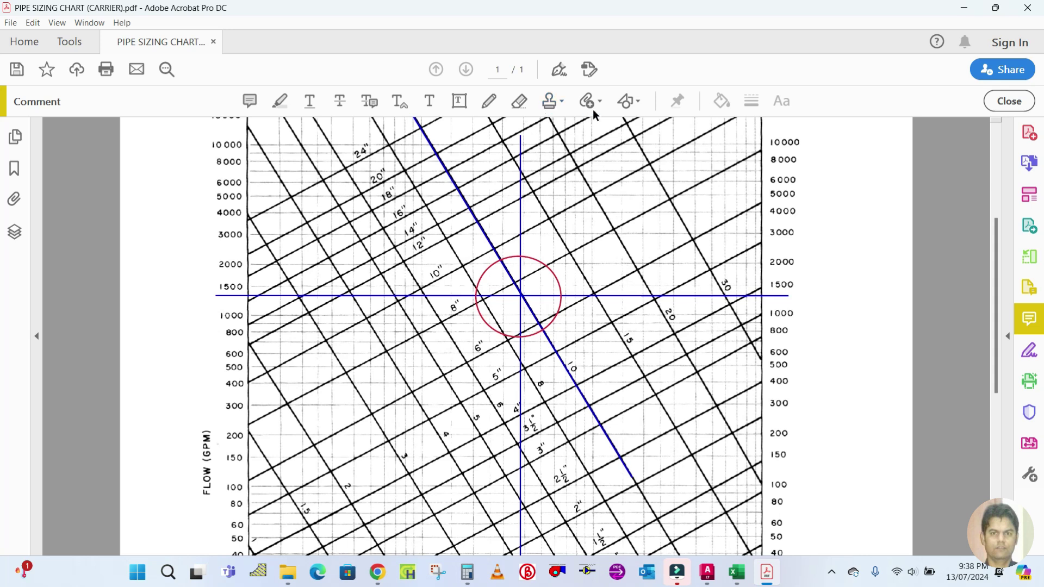
{"action": "left_click", "coordinate": [629, 104]}
{"action": "left_click", "coordinate": [642, 124]}
{"action": "mouse_move", "coordinate": [248, 424]}
{"action": "left_mouse_down"}
{"action": "mouse_move", "coordinate": [357, 365]}
{"action": "mouse_move", "coordinate": [608, 285]}
{"action": "mouse_move", "coordinate": [674, 196]}
{"action": "mouse_move", "coordinate": [704, 179]}
{"action": "left_mouse_up"}
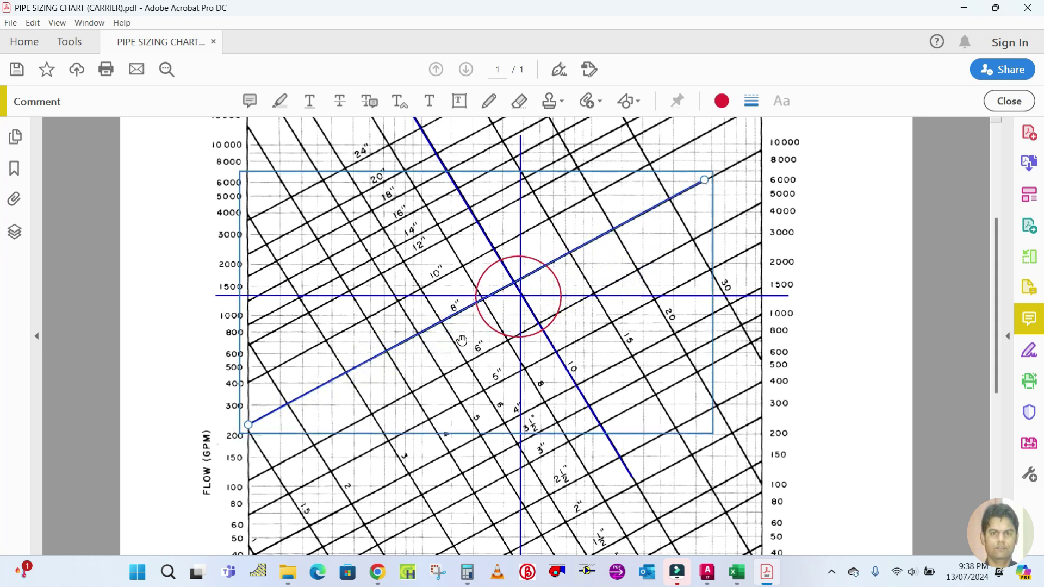
{"action": "left_click", "coordinate": [848, 323]}
{"action": "scroll", "coordinate": [475, 315], "scroll_direction": "up", "scroll_amount": 3}
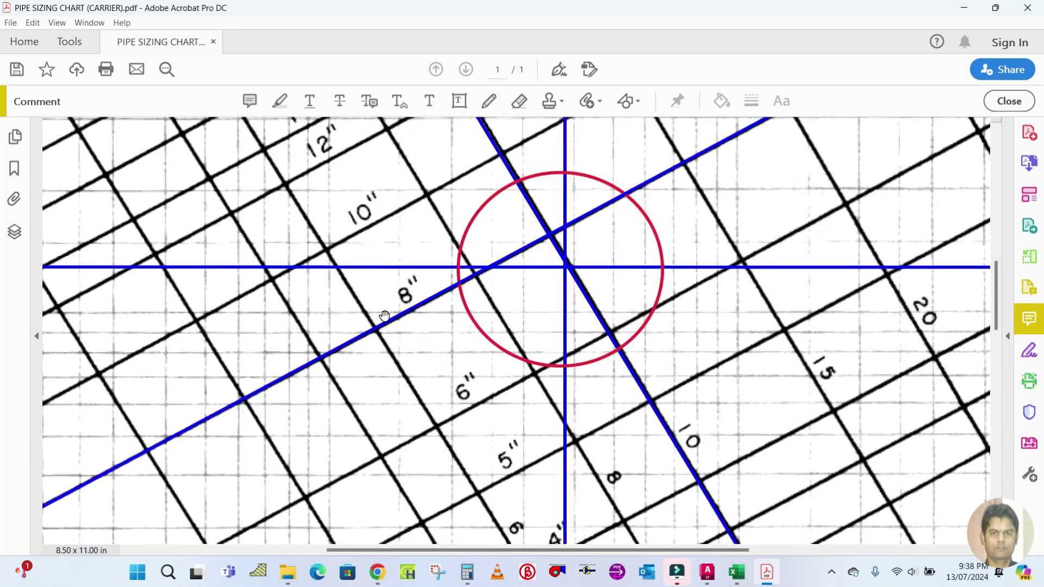
{"action": "scroll", "coordinate": [419, 309], "scroll_direction": "down", "scroll_amount": 3}
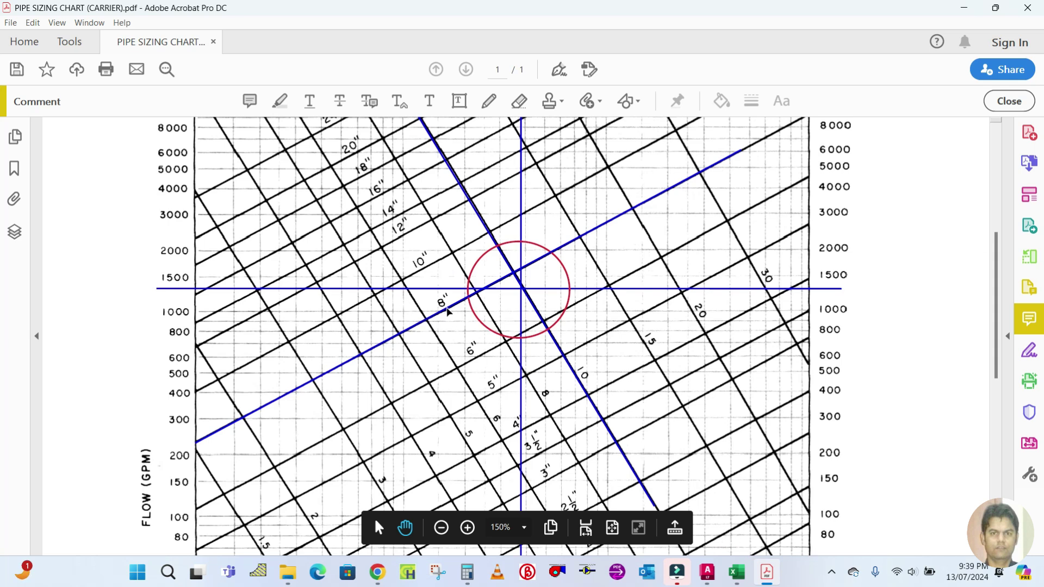
Review the riser and floor piping entries in the Excel workbook, and examine the risers in piping example.dwg in AutoCAD
{"action": "left_click", "coordinate": [737, 571]}
{"action": "left_click", "coordinate": [155, 390]}
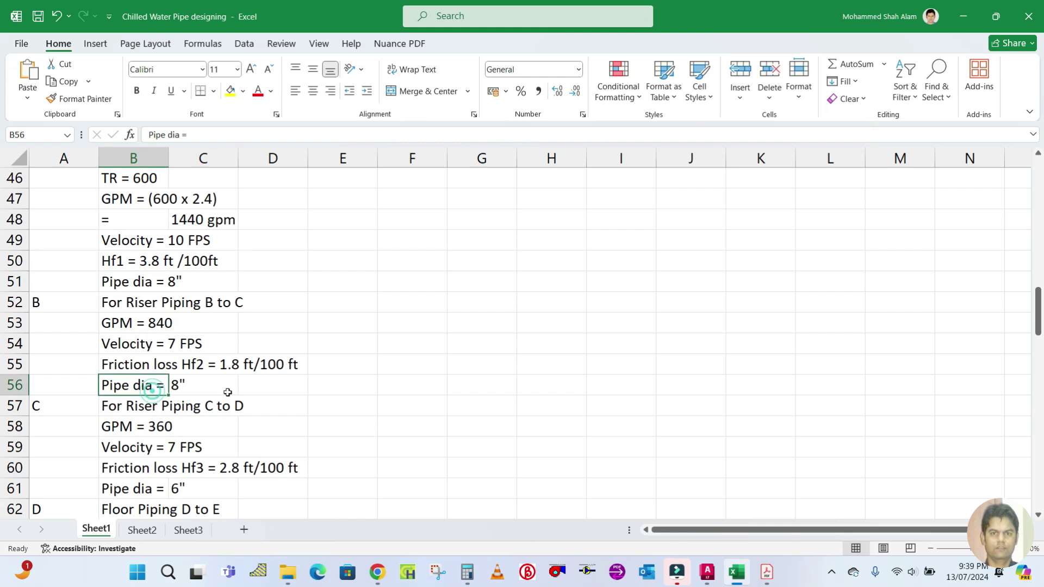
{"action": "scroll", "coordinate": [449, 406], "scroll_direction": "down", "scroll_amount": 2}
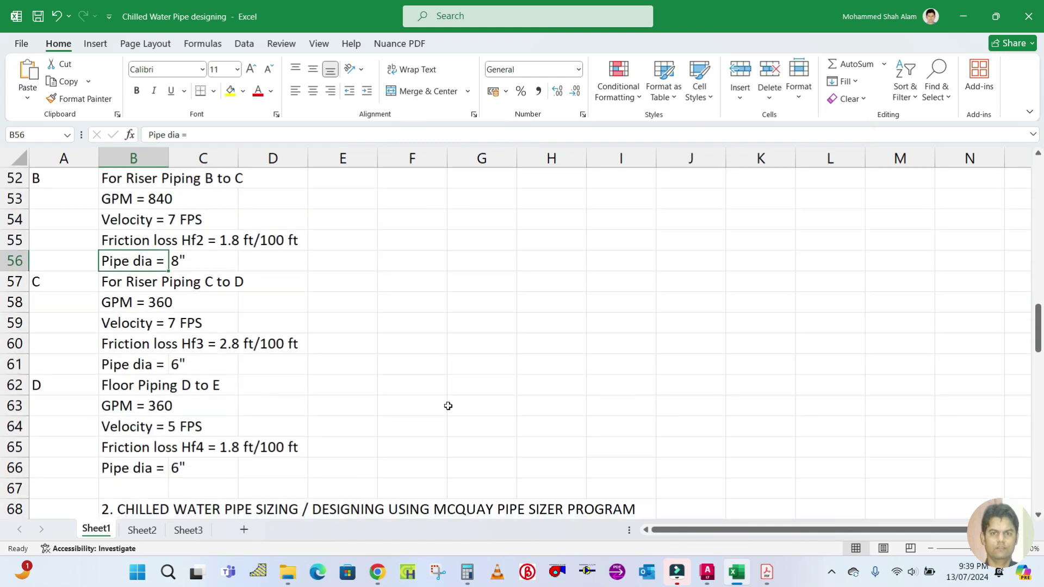
{"action": "left_click", "coordinate": [117, 286]}
{"action": "mouse_move", "coordinate": [709, 566]}
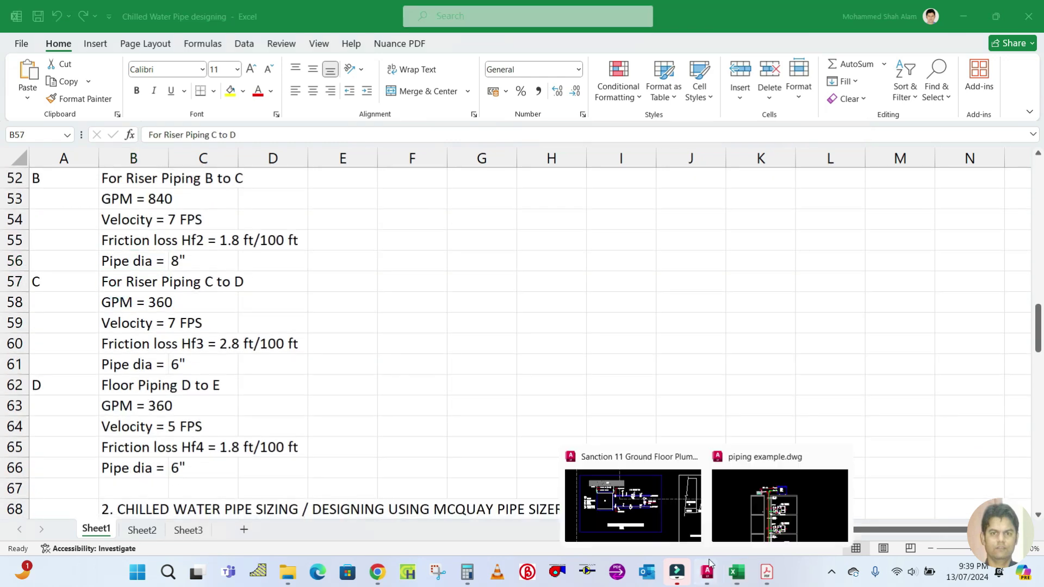
{"action": "left_click", "coordinate": [744, 517]}
{"action": "scroll", "coordinate": [407, 307], "scroll_direction": "down", "scroll_amount": 5}
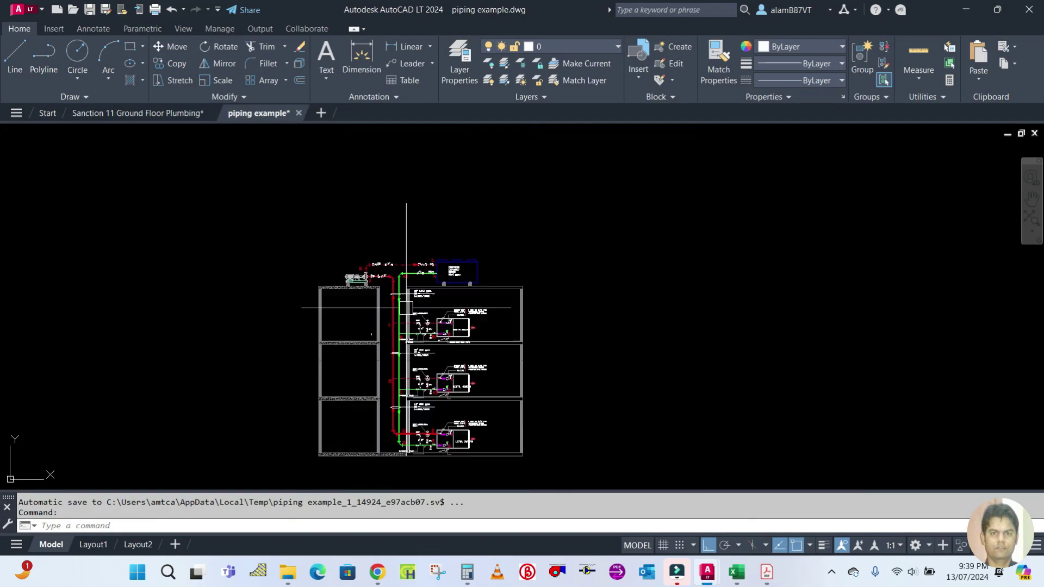
{"action": "scroll", "coordinate": [407, 307], "scroll_direction": "up", "scroll_amount": 5}
{"action": "scroll", "coordinate": [427, 297], "scroll_direction": "up", "scroll_amount": 1}
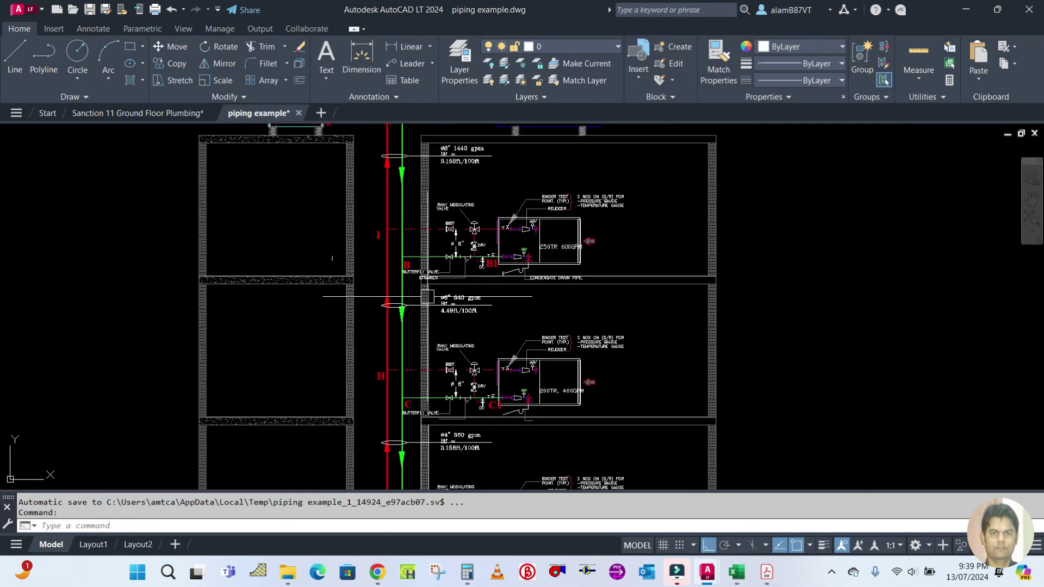
{"action": "mouse_move", "coordinate": [767, 572]}
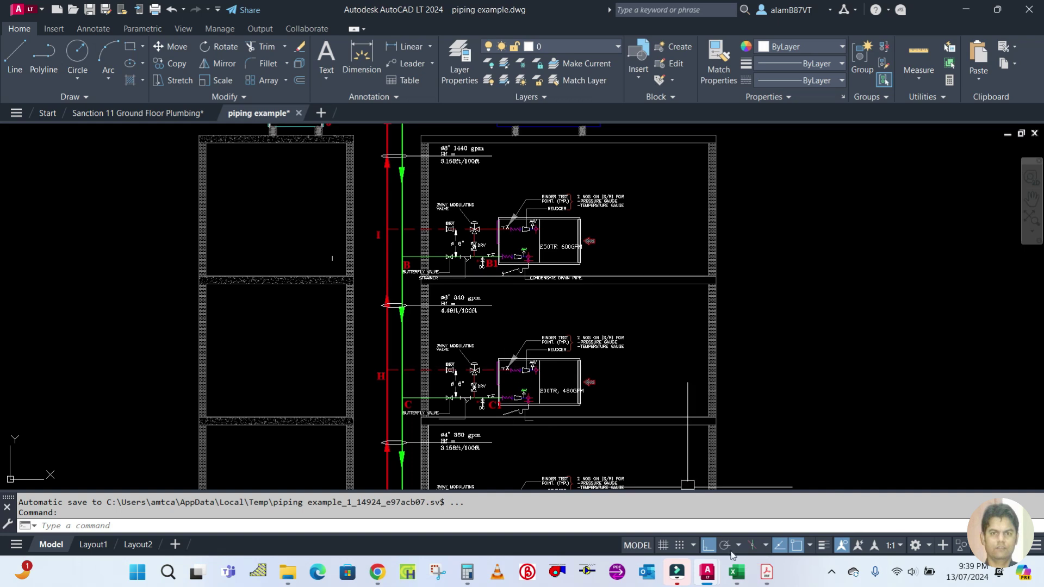
Compare the workbook's Riser Piping B to C rows with the B to C riser in the AutoCAD drawing, checking the flow in B53
{"action": "left_click", "coordinate": [737, 572]}
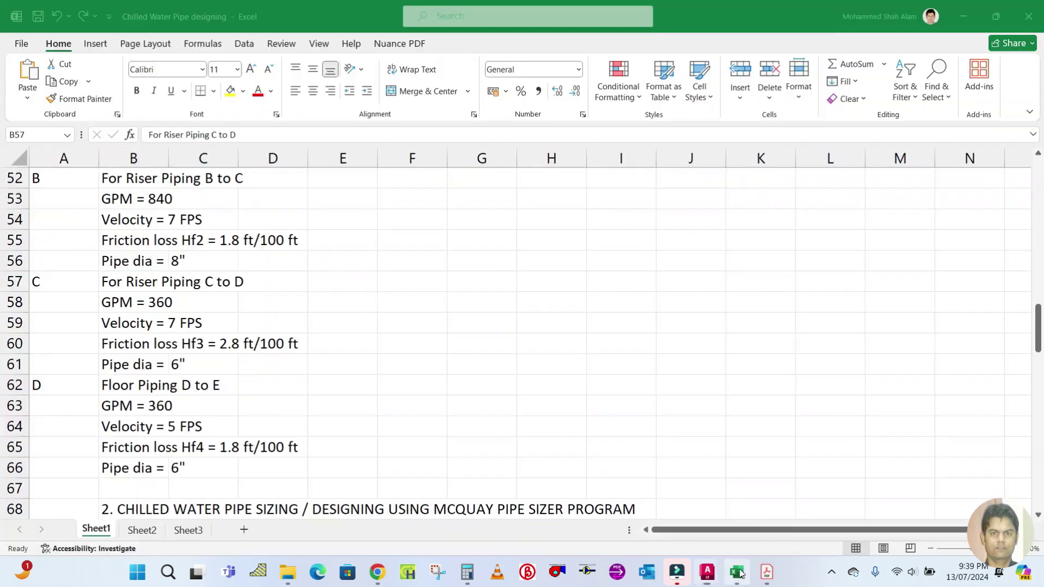
{"action": "left_click", "coordinate": [340, 328]}
{"action": "scroll", "coordinate": [340, 328], "scroll_direction": "up", "scroll_amount": 3}
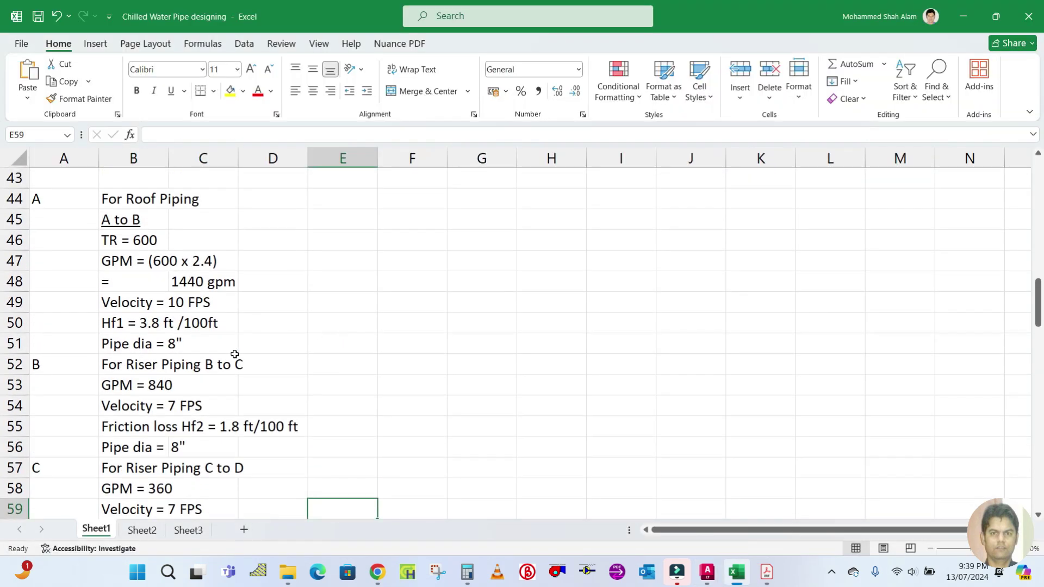
{"action": "scroll", "coordinate": [157, 373], "scroll_direction": "down", "scroll_amount": 1}
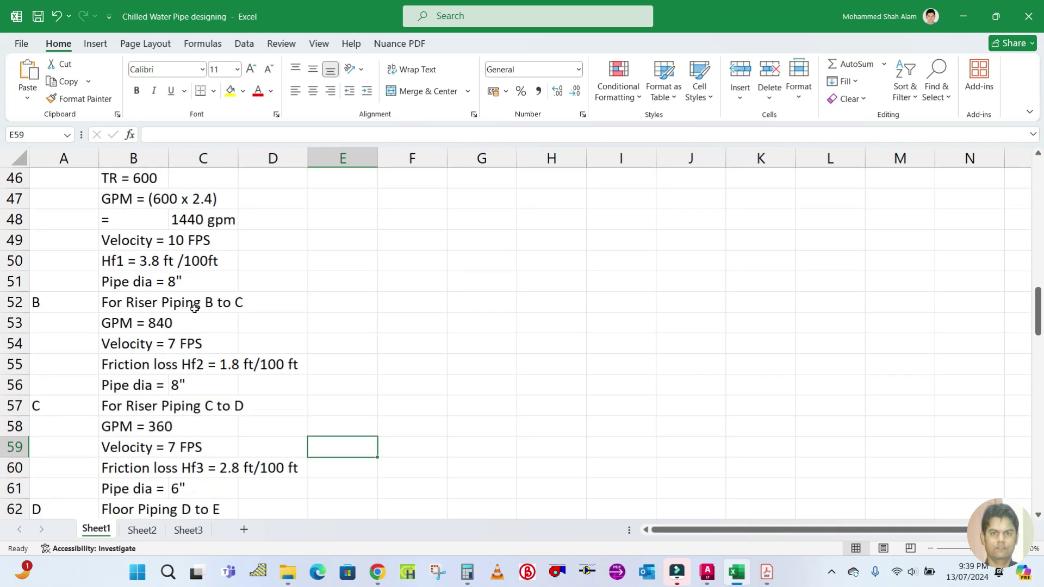
{"action": "left_click", "coordinate": [767, 572]}
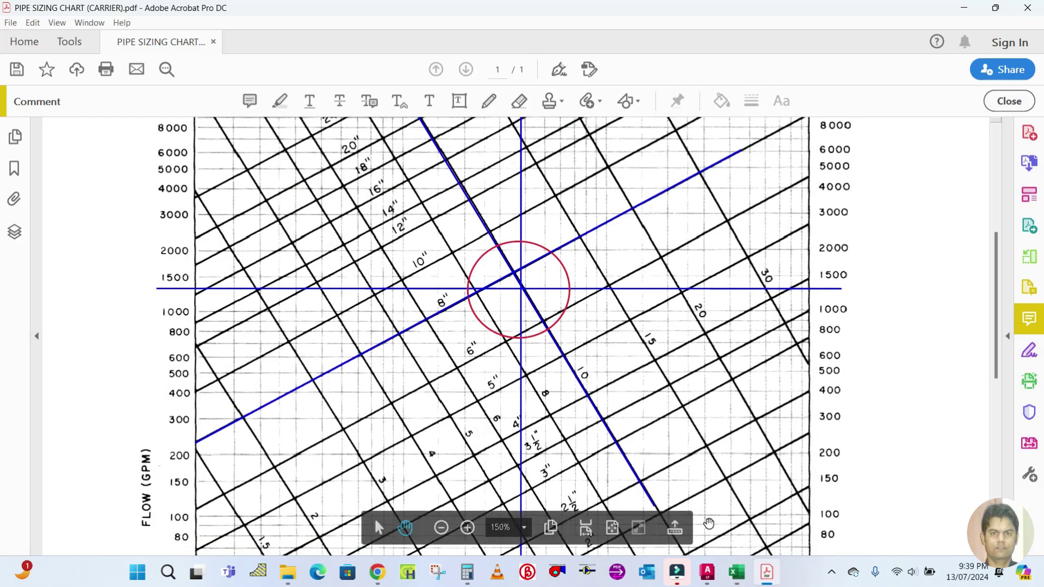
{"action": "mouse_move", "coordinate": [708, 576]}
{"action": "left_click", "coordinate": [780, 497]}
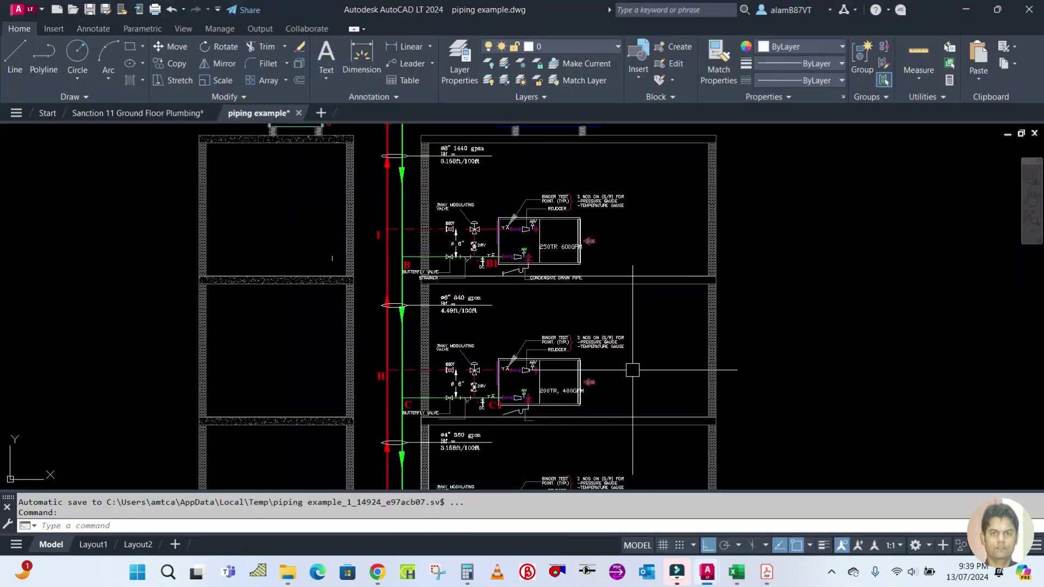
{"action": "scroll", "coordinate": [353, 237], "scroll_direction": "up", "scroll_amount": 2}
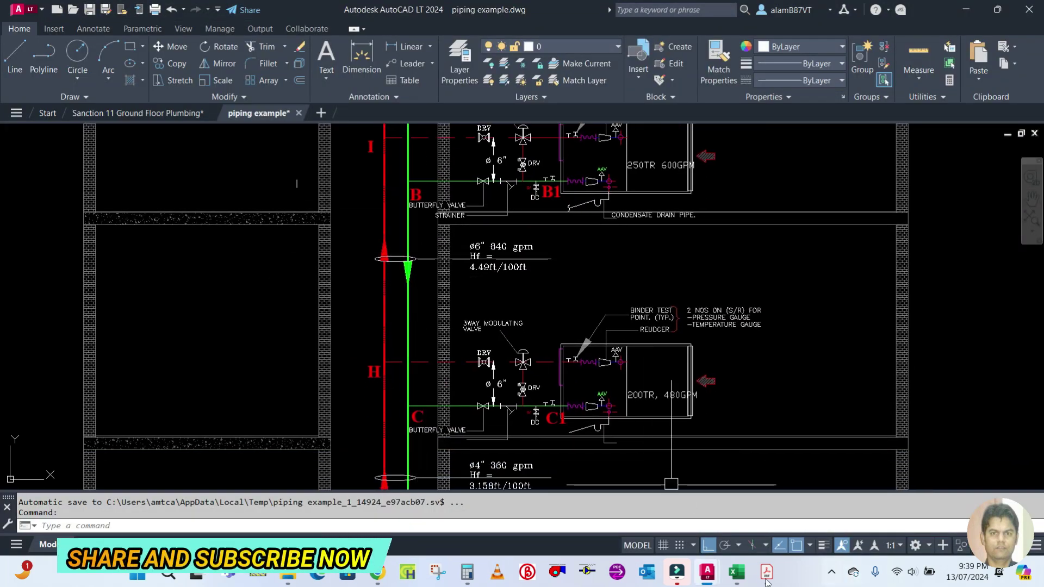
{"action": "left_click", "coordinate": [738, 572]}
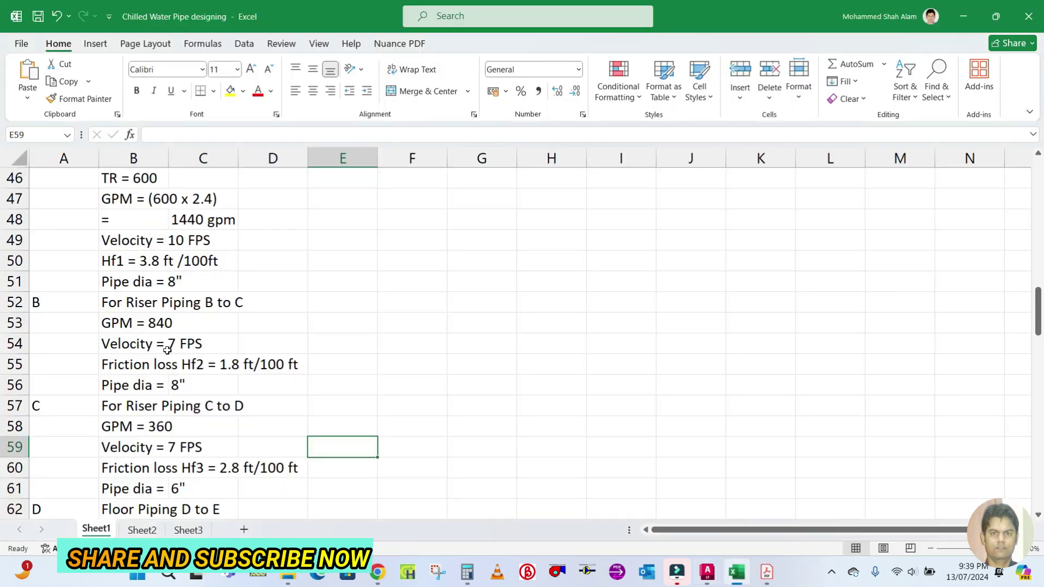
{"action": "left_click", "coordinate": [143, 330]}
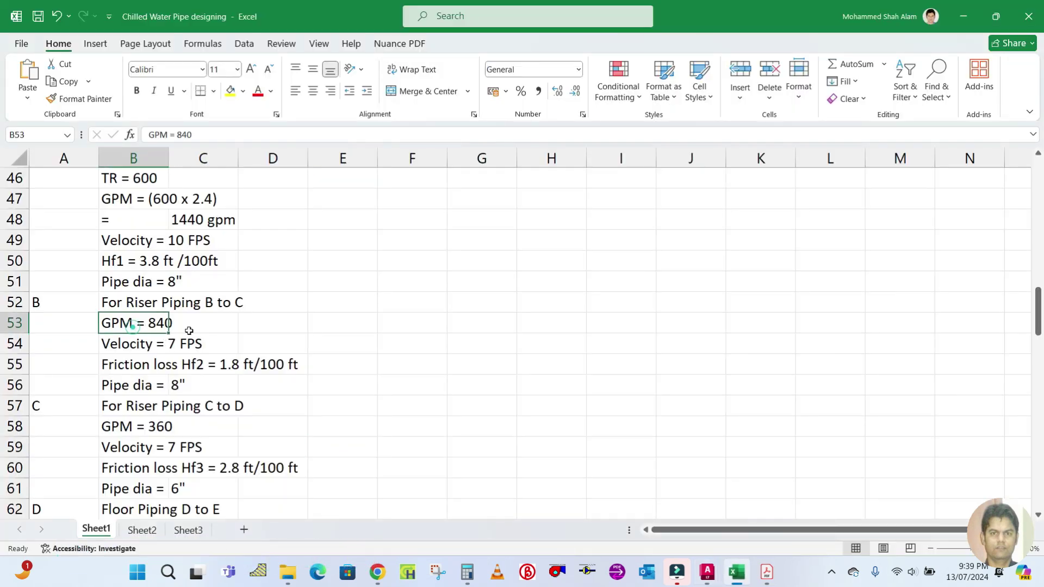
Switch to the Carrier chart PDF and move the horizontal flow line down to about 840 GPM, just above the 800 mark
{"action": "left_click", "coordinate": [767, 572]}
{"action": "scroll", "coordinate": [335, 336], "scroll_direction": "up", "scroll_amount": 1}
{"action": "scroll", "coordinate": [335, 336], "scroll_direction": "down", "scroll_amount": 1}
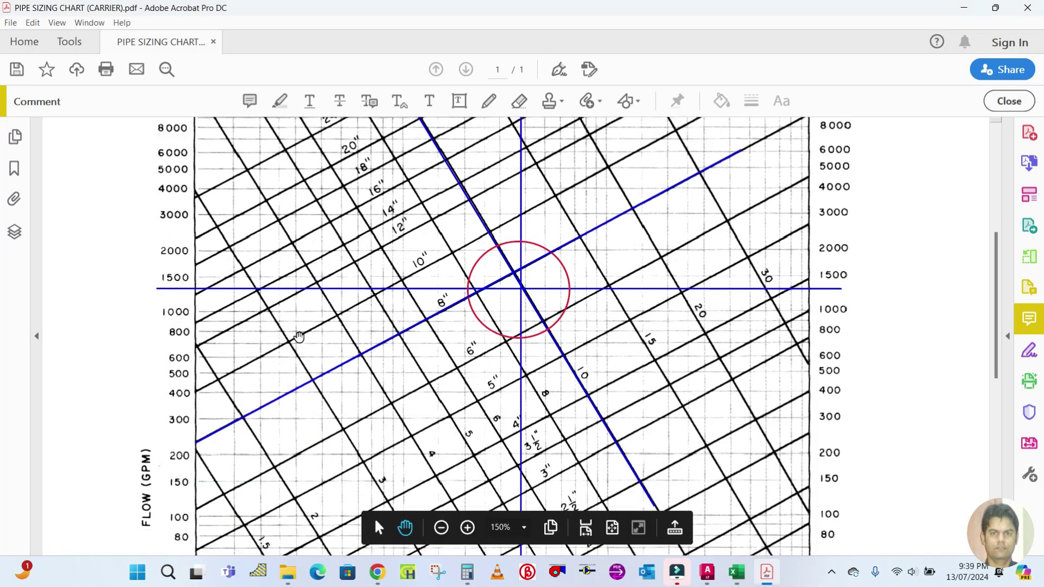
{"action": "left_click_drag", "start_coordinate": [299, 288], "coordinate": [300, 324]}
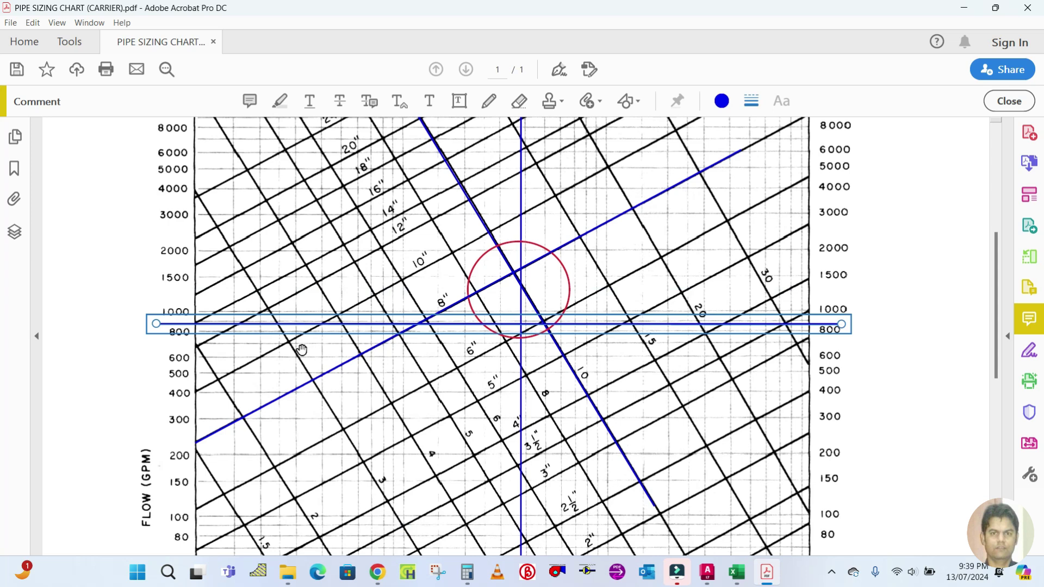
{"action": "key", "text": "Down"}
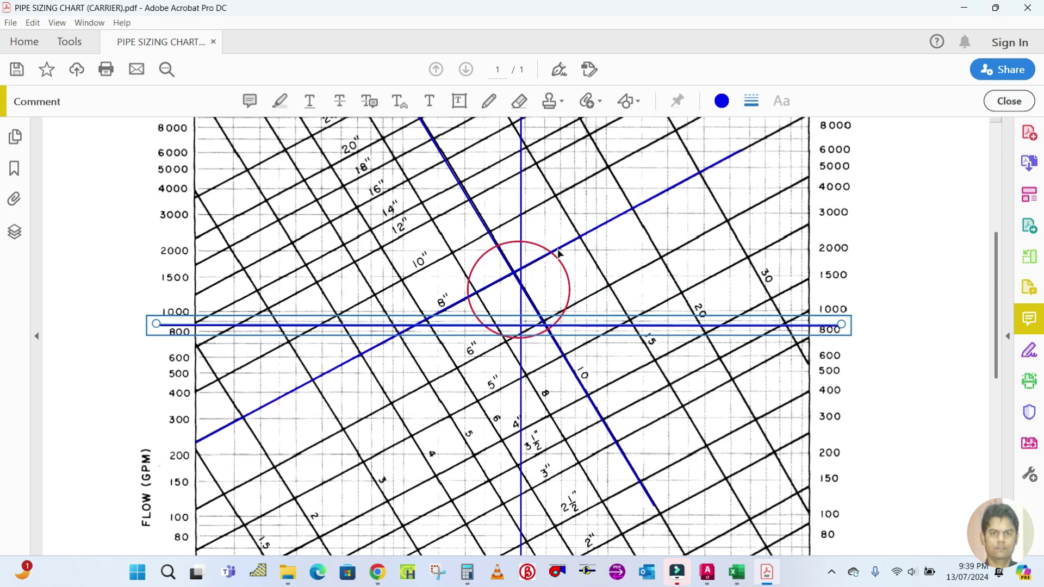
Recheck the riser B to C flow in the workbook, return to the Carrier chart and delete the blue line along the 8" pipe size
{"action": "left_click", "coordinate": [767, 574]}
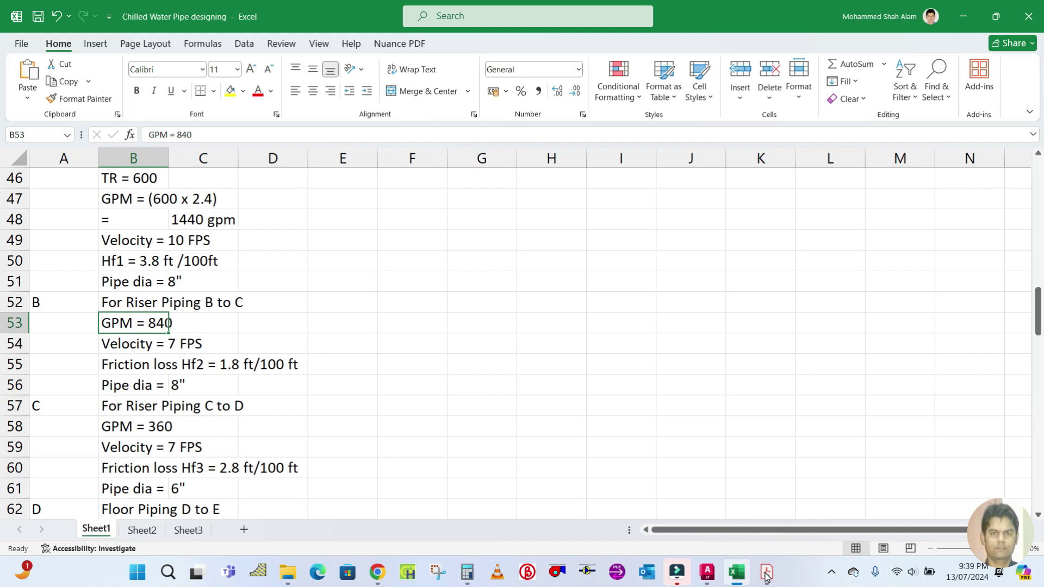
{"action": "left_click", "coordinate": [766, 574]}
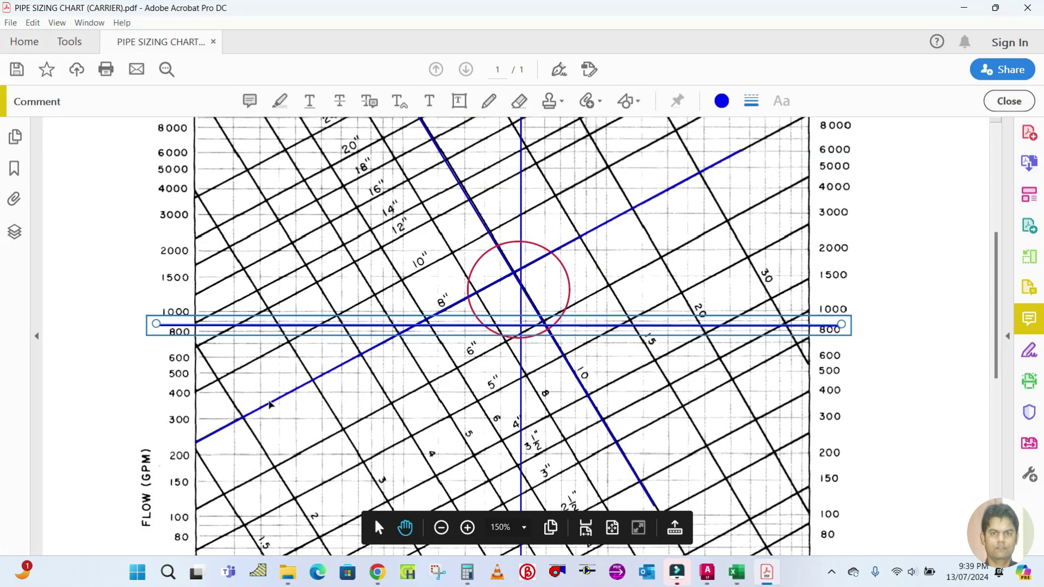
{"action": "scroll", "coordinate": [296, 393], "scroll_direction": "down", "scroll_amount": 1}
{"action": "scroll", "coordinate": [297, 392], "scroll_direction": "up", "scroll_amount": 1}
{"action": "left_click", "coordinate": [571, 243]}
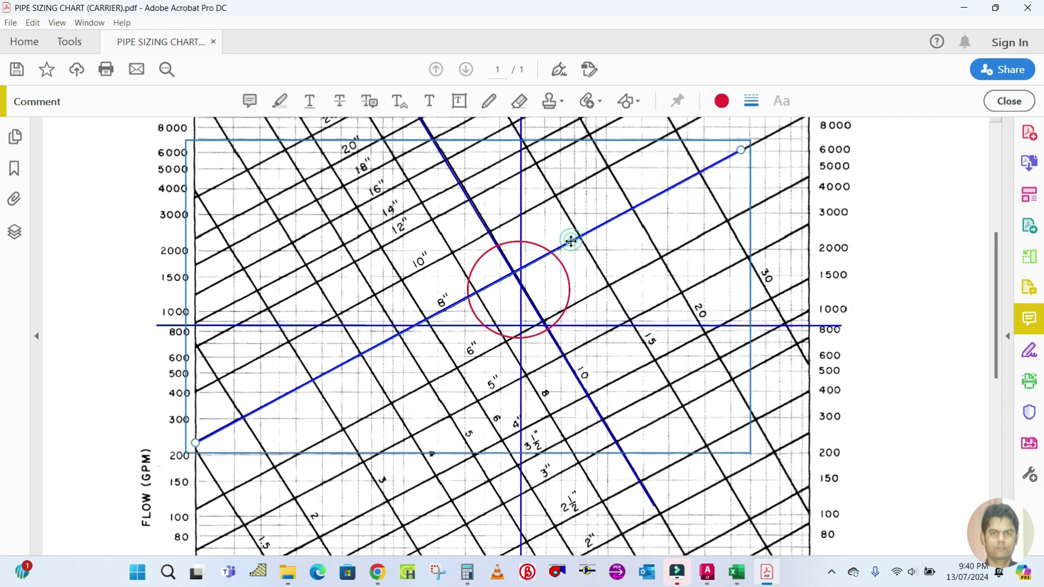
{"action": "key", "text": "Delete"}
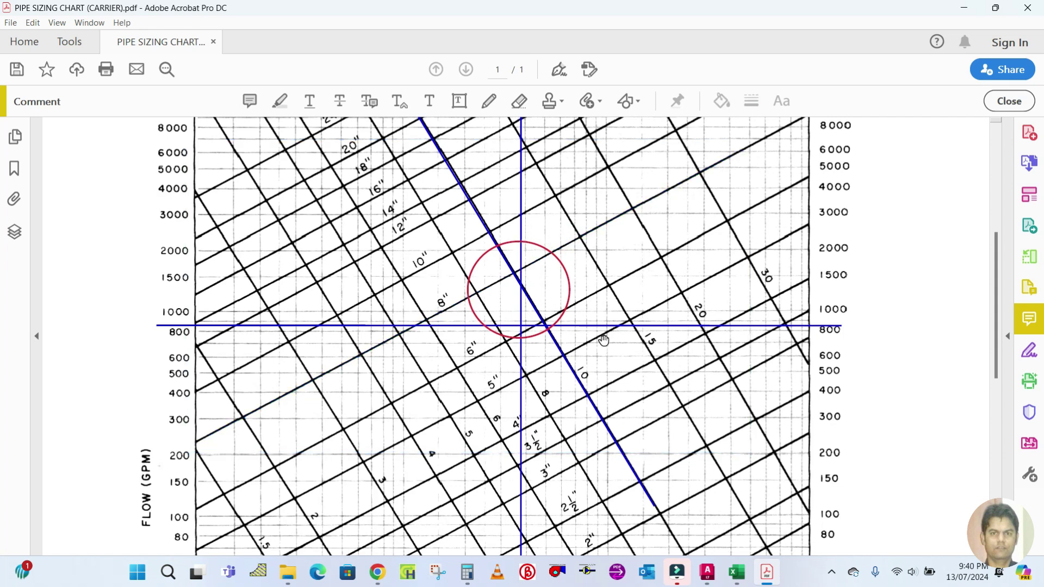
Move the blue velocity line from the 10 FPS line to about 7 FPS, midway between the chart's 6 and 8 lines
{"action": "left_click_drag", "start_coordinate": [586, 396], "coordinate": [522, 422]}
{"action": "scroll", "coordinate": [589, 364], "scroll_direction": "down", "scroll_amount": 1}
{"action": "left_click", "coordinate": [830, 370]}
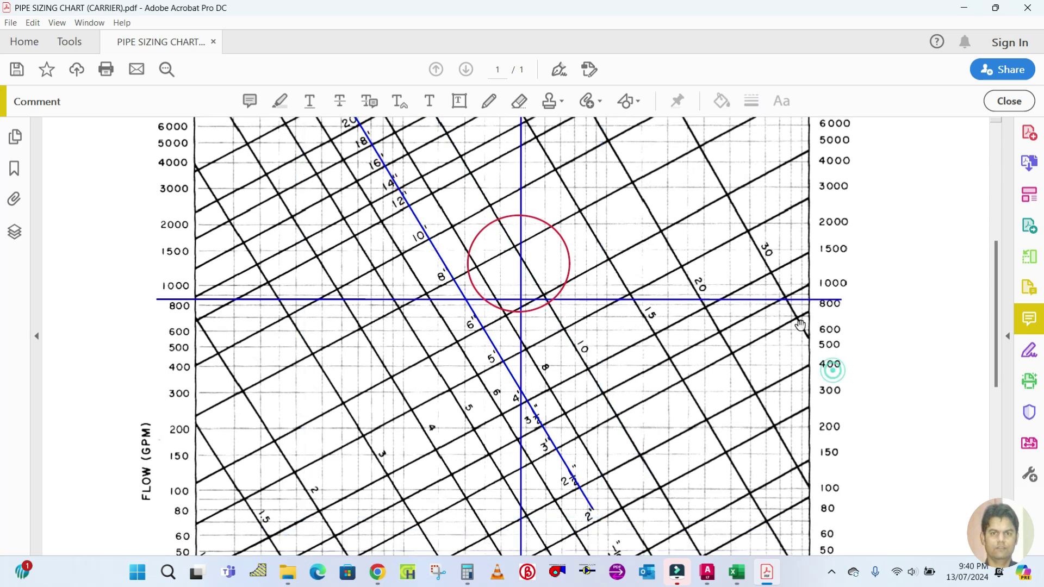
{"action": "scroll", "coordinate": [832, 375], "scroll_direction": "down", "scroll_amount": 2}
{"action": "left_click", "coordinate": [563, 248]}
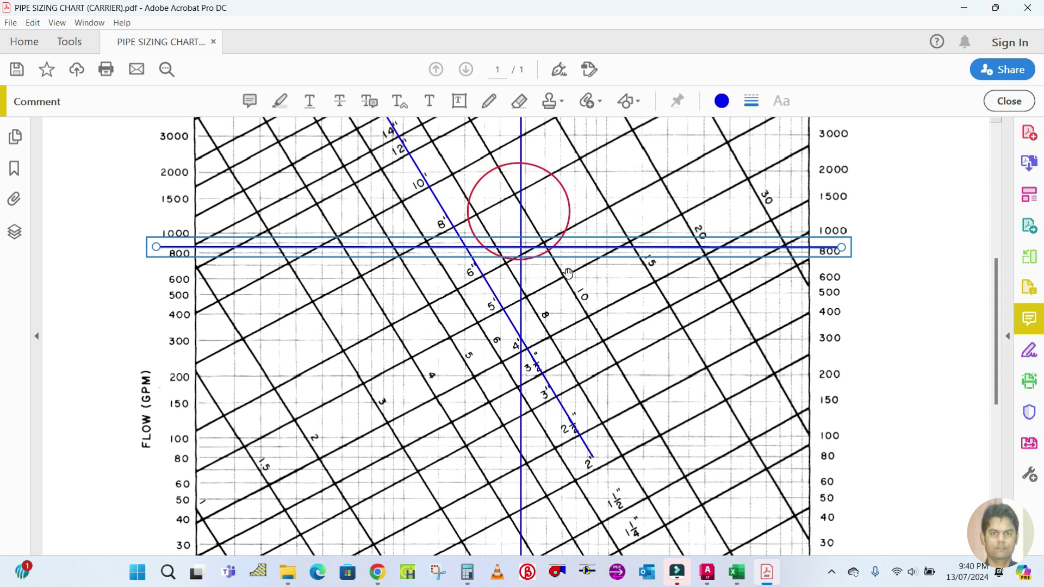
{"action": "left_click", "coordinate": [863, 338]}
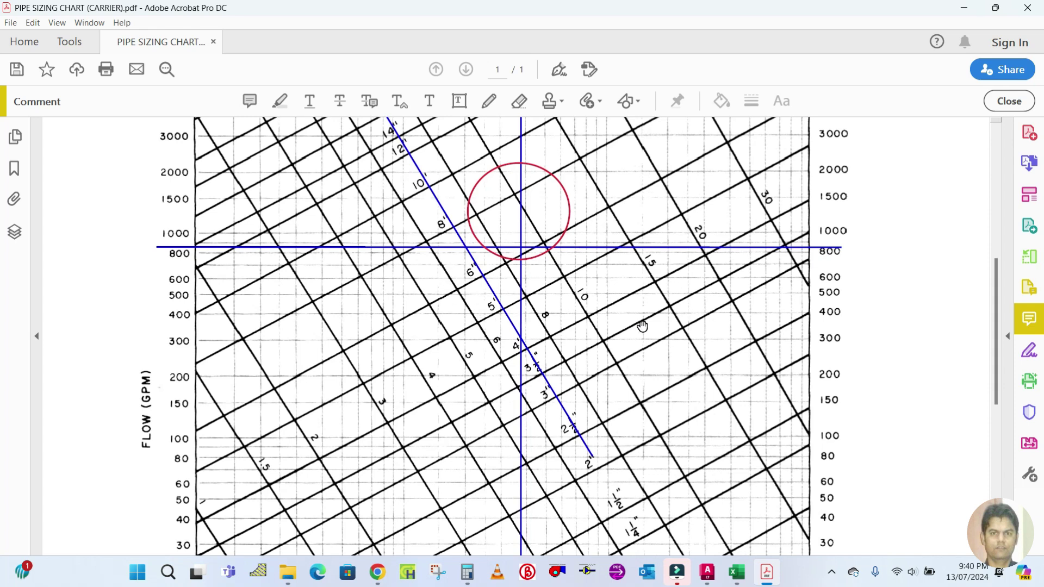
Move the vertical friction line and the red circle to the point where the 7 FPS velocity line crosses the 840 GPM flow line
{"action": "scroll", "coordinate": [474, 264], "scroll_direction": "up", "scroll_amount": 4}
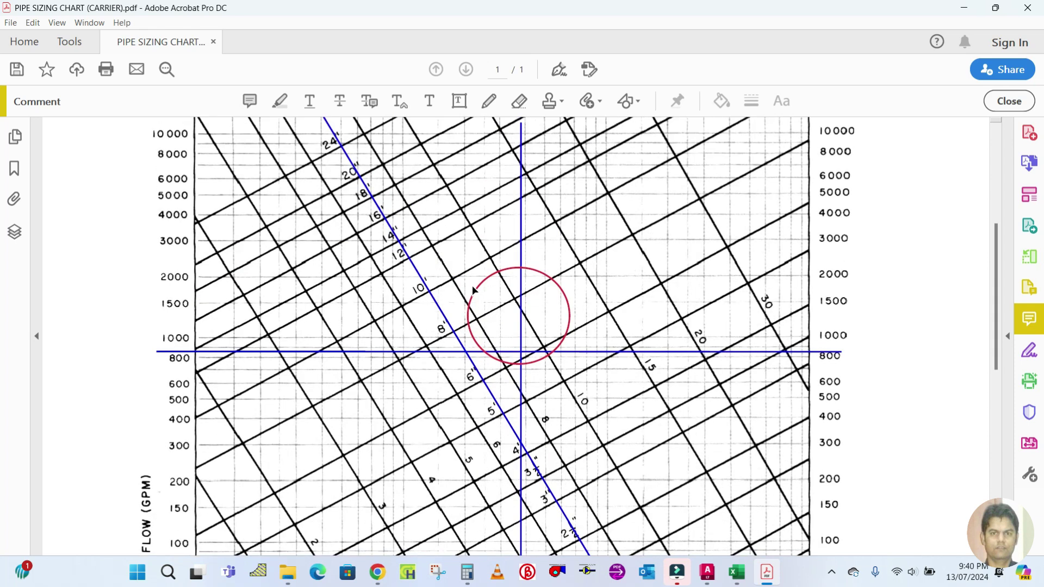
{"action": "scroll", "coordinate": [388, 252], "scroll_direction": "up", "scroll_amount": 4}
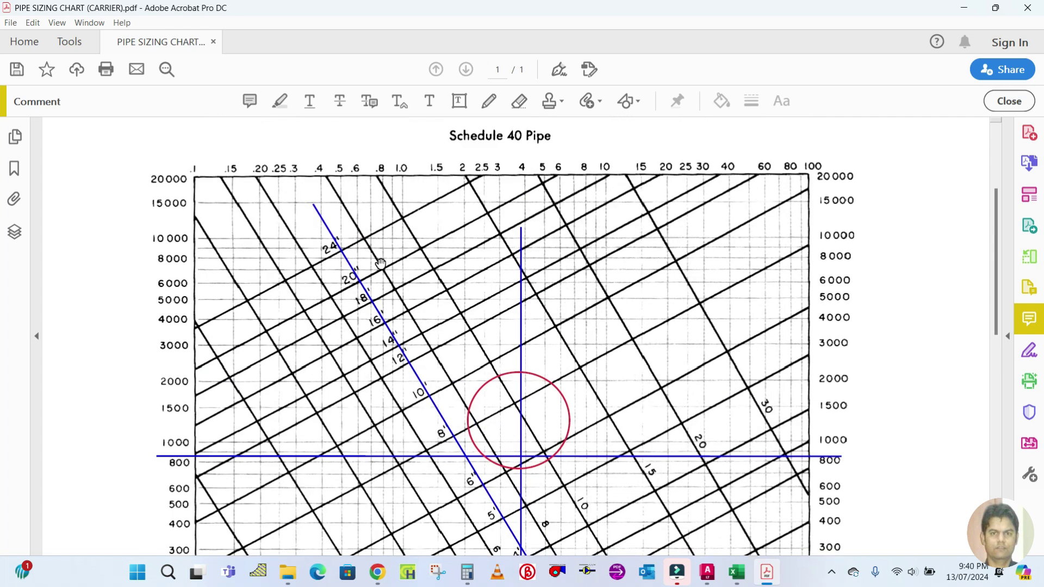
{"action": "scroll", "coordinate": [381, 264], "scroll_direction": "down", "scroll_amount": 6}
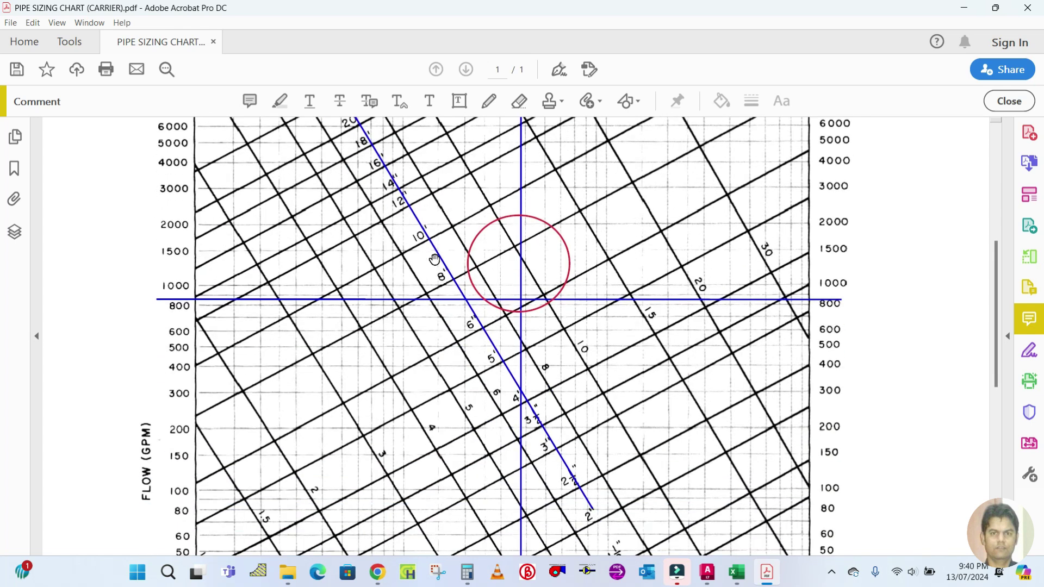
{"action": "scroll", "coordinate": [438, 263], "scroll_direction": "down", "scroll_amount": 6}
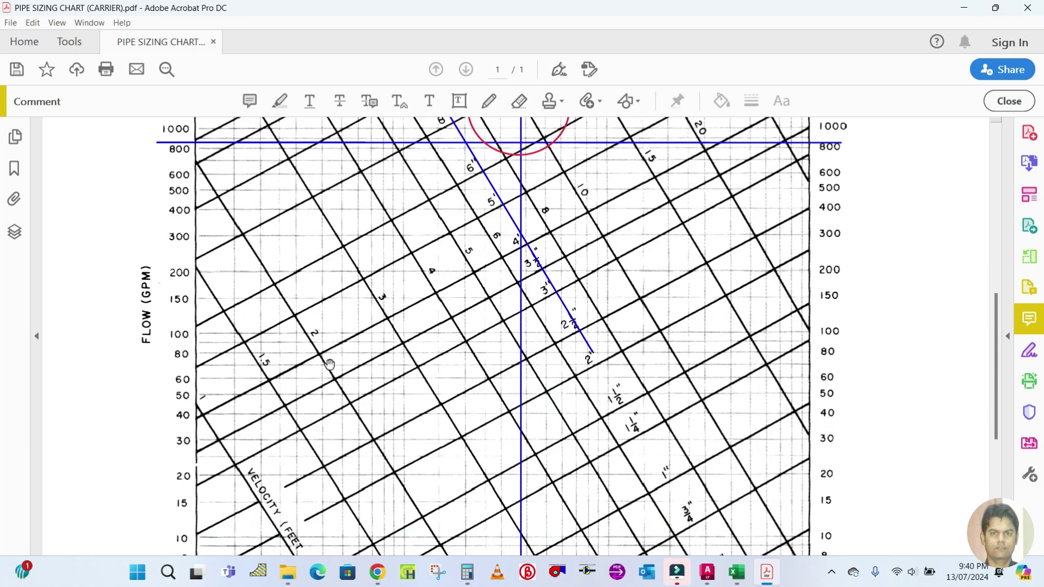
{"action": "scroll", "coordinate": [456, 324], "scroll_direction": "up", "scroll_amount": 3}
{"action": "scroll", "coordinate": [456, 325], "scroll_direction": "up", "scroll_amount": 2}
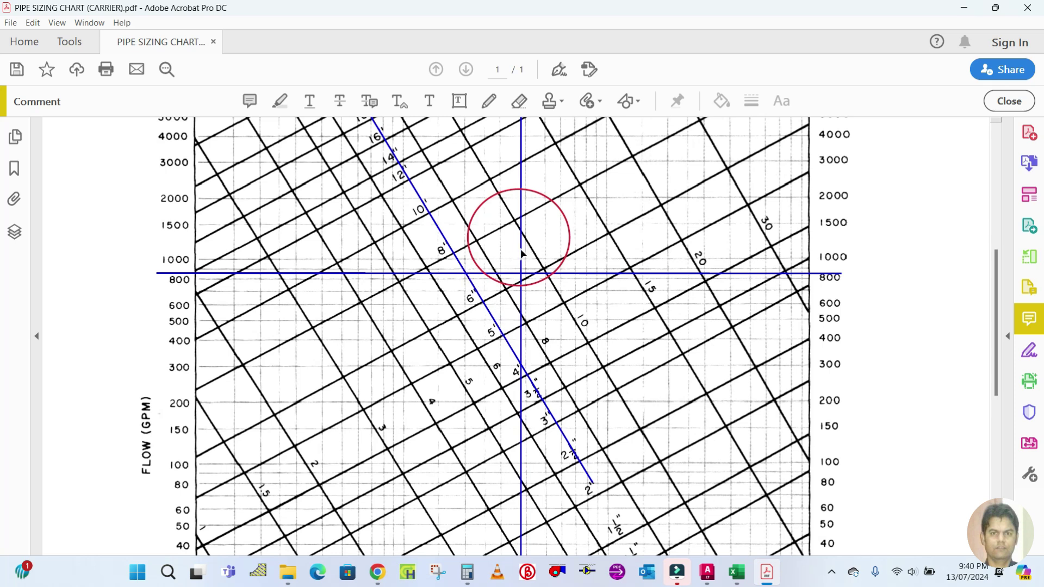
{"action": "left_click_drag", "start_coordinate": [521, 247], "coordinate": [466, 250]}
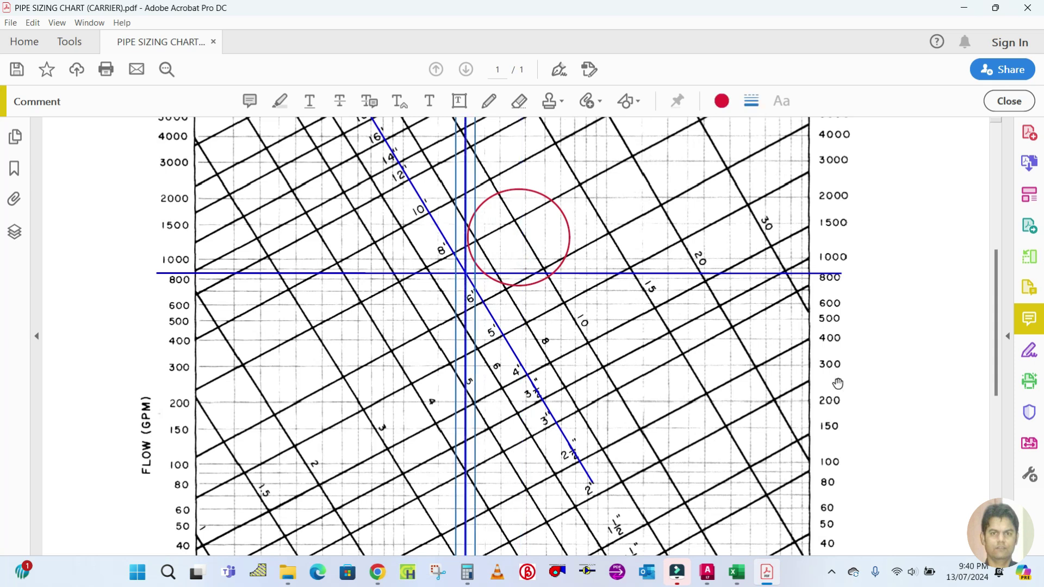
{"action": "left_click", "coordinate": [548, 283]}
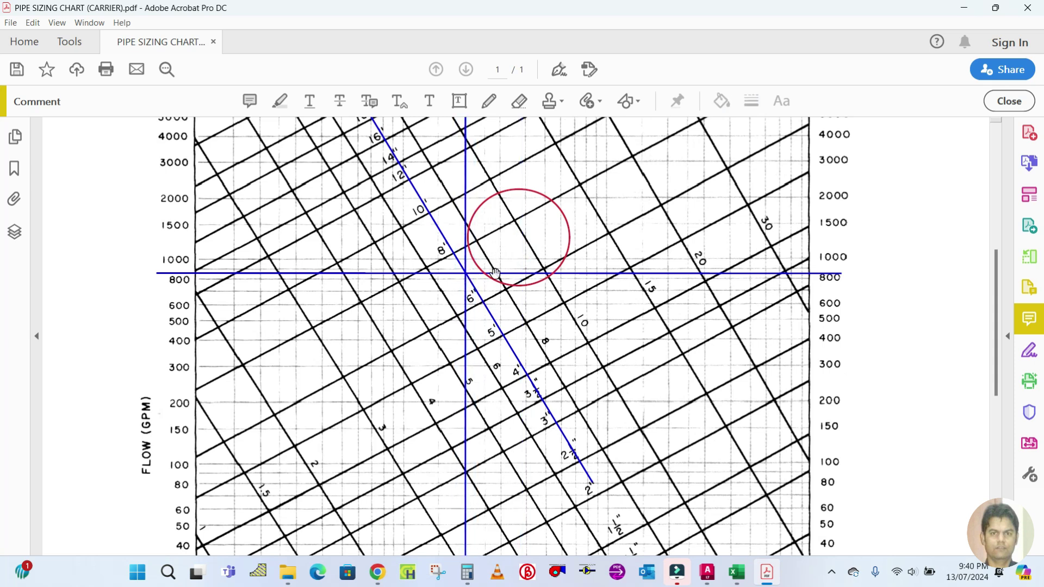
{"action": "left_click_drag", "start_coordinate": [494, 282], "coordinate": [450, 311]}
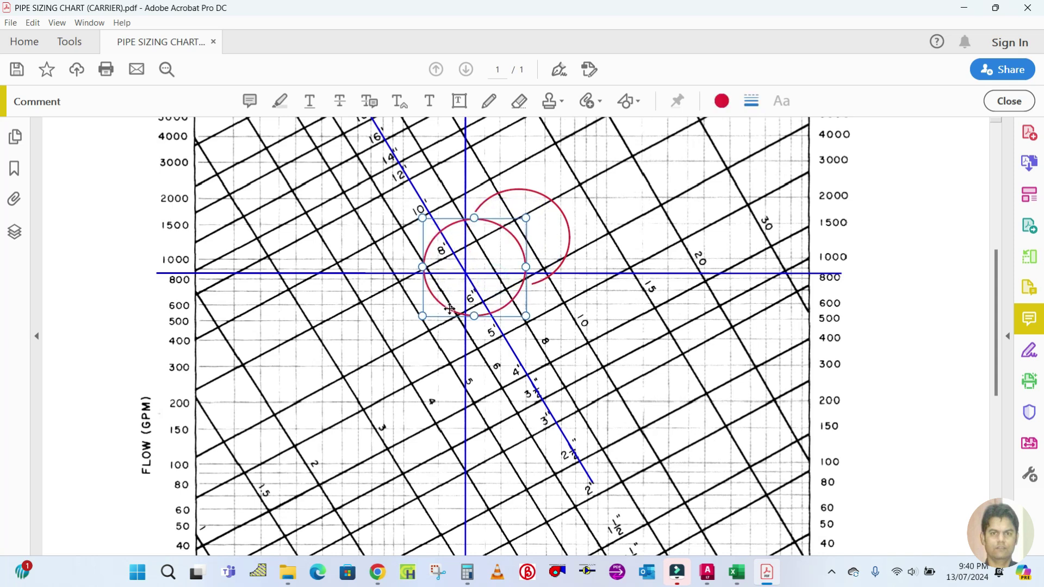
Read the friction loss at the vertical line on the chart's lower axis, and set Hf2 in workbook cell B55 to 2 ft/100 ft
{"action": "scroll", "coordinate": [589, 306], "scroll_direction": "down", "scroll_amount": 2}
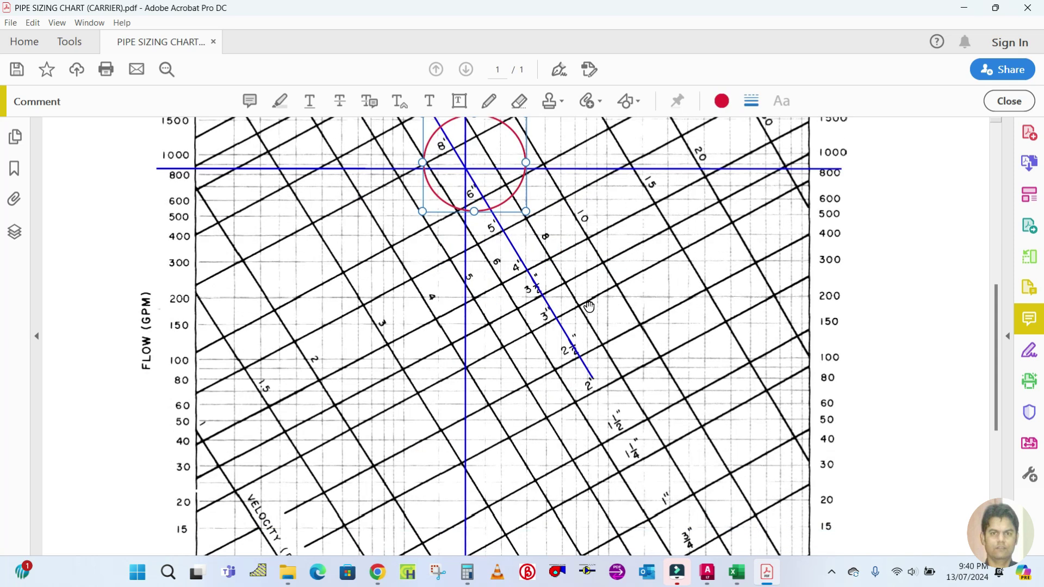
{"action": "scroll", "coordinate": [866, 367], "scroll_direction": "down", "scroll_amount": 6}
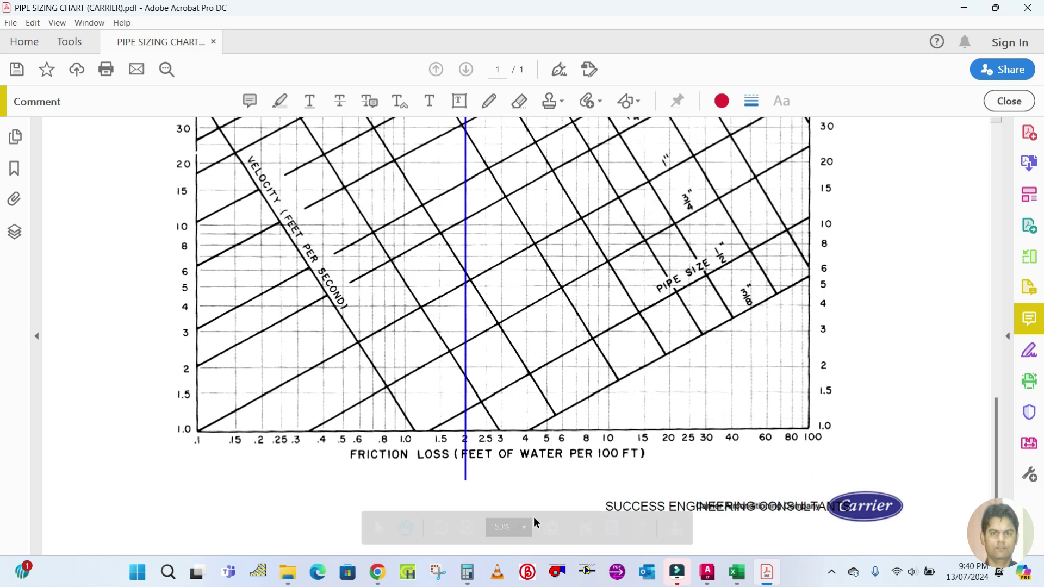
{"action": "left_click", "coordinate": [505, 469]}
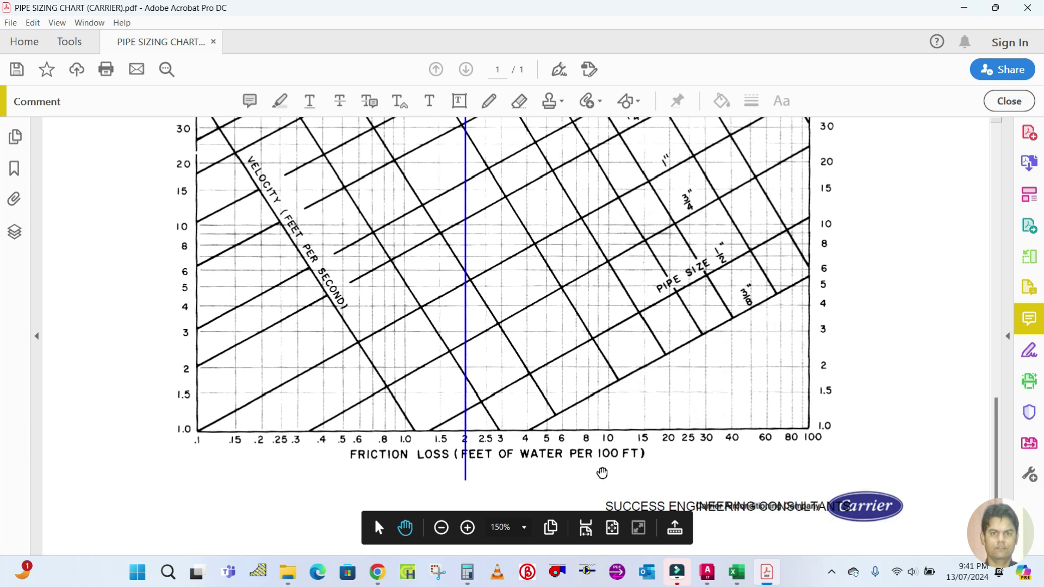
{"action": "left_click", "coordinate": [734, 573]}
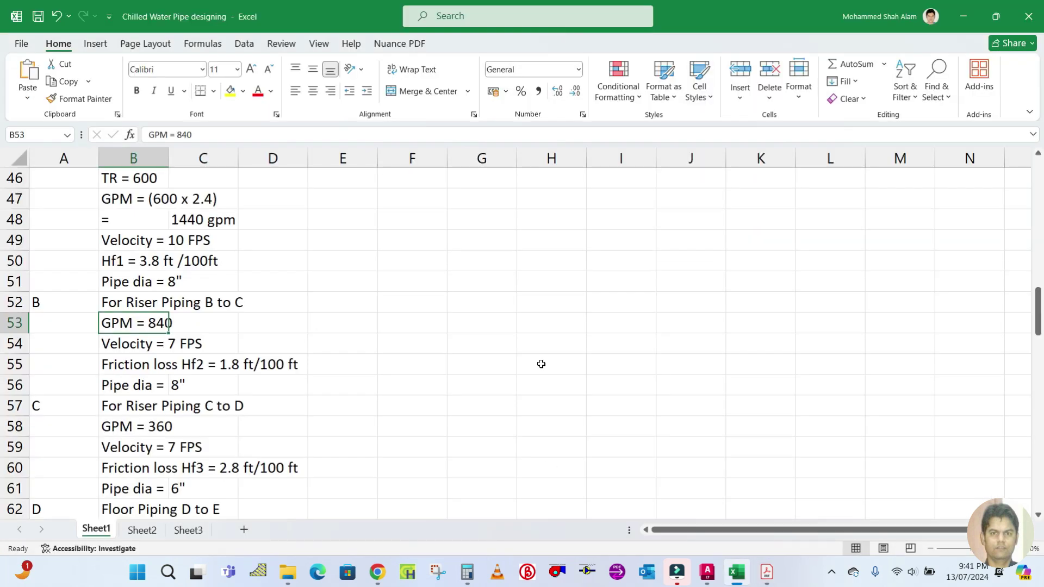
{"action": "left_click", "coordinate": [143, 373]}
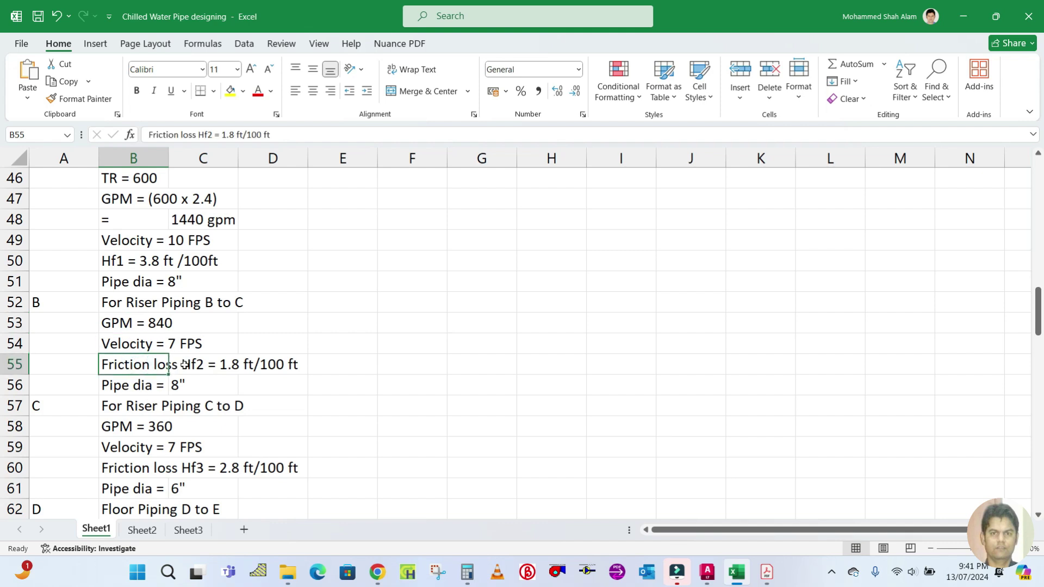
{"action": "left_click", "coordinate": [225, 369]}
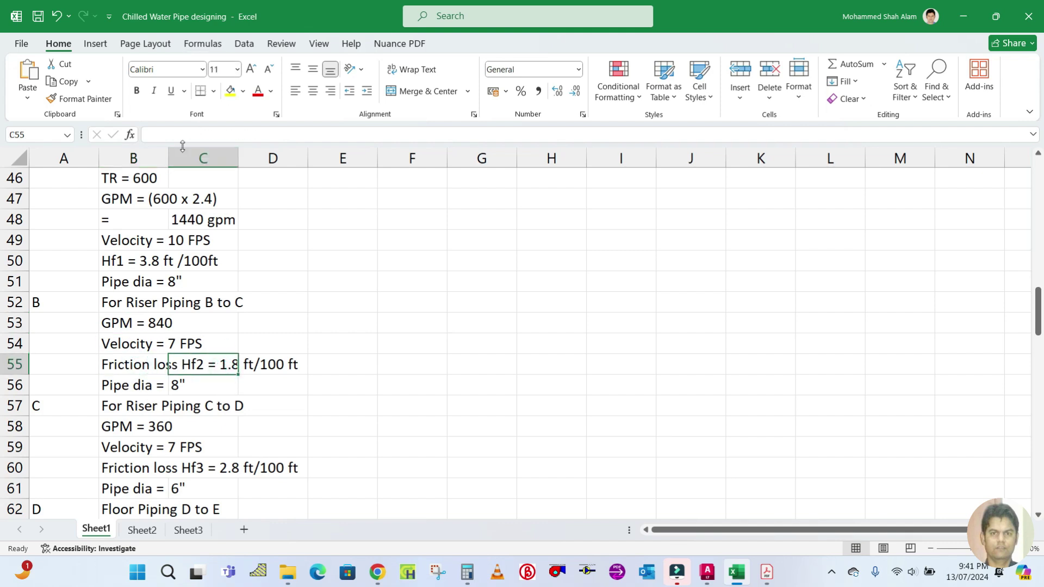
{"action": "left_click", "coordinate": [115, 366]}
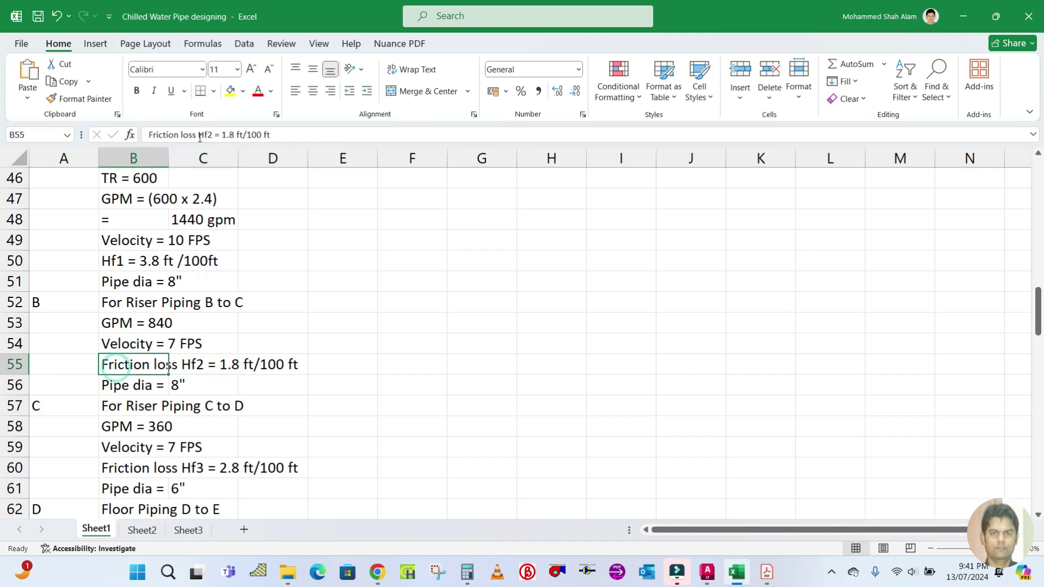
{"action": "left_click", "coordinate": [233, 135]}
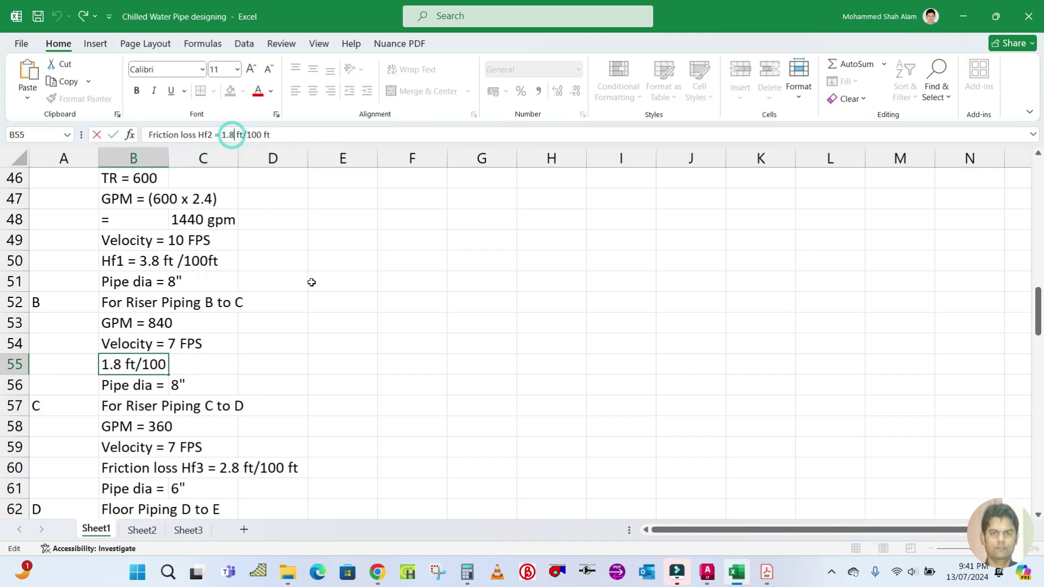
{"action": "key", "text": "BackSpace"}
{"action": "key", "text": "BackSpace"}
{"action": "key", "text": "BackSpace"}
{"action": "type", "text": "2"}
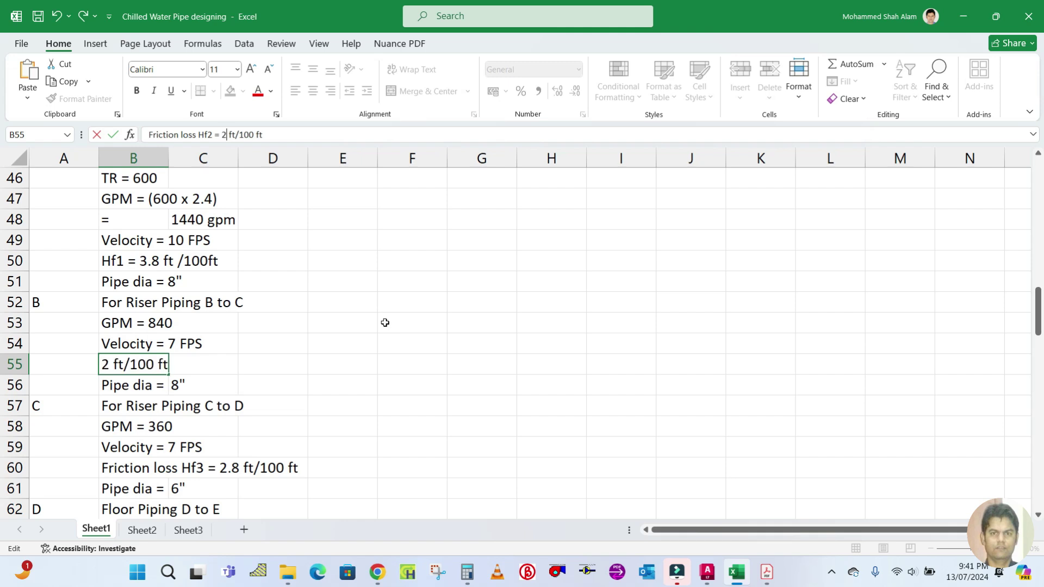
{"action": "left_click", "coordinate": [405, 314]}
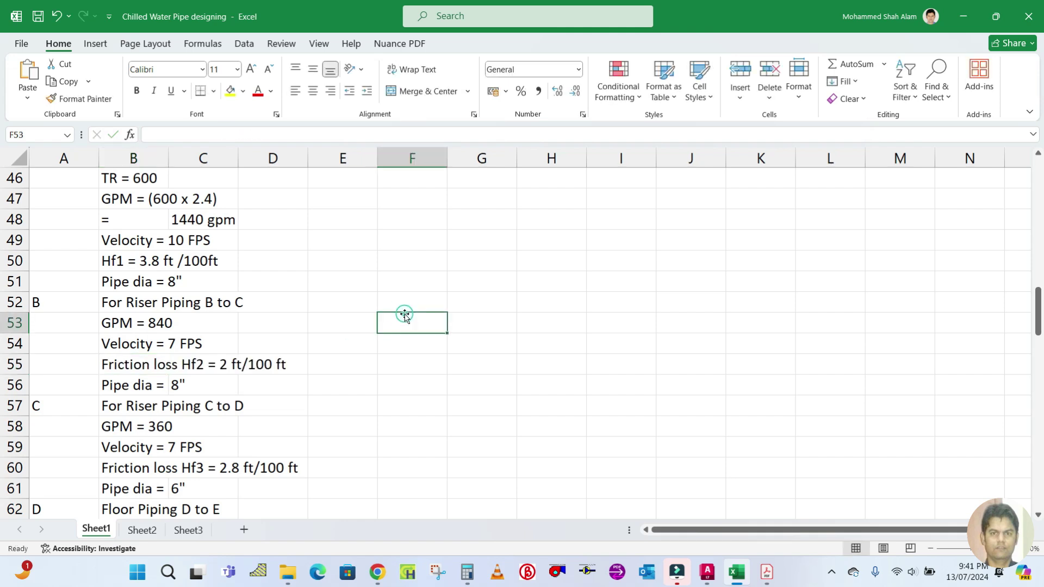
Check the riser B to C pipe diameter in B56 against the circled intersection on the Carrier chart
{"action": "left_click", "coordinate": [133, 379]}
{"action": "left_click", "coordinate": [767, 572]}
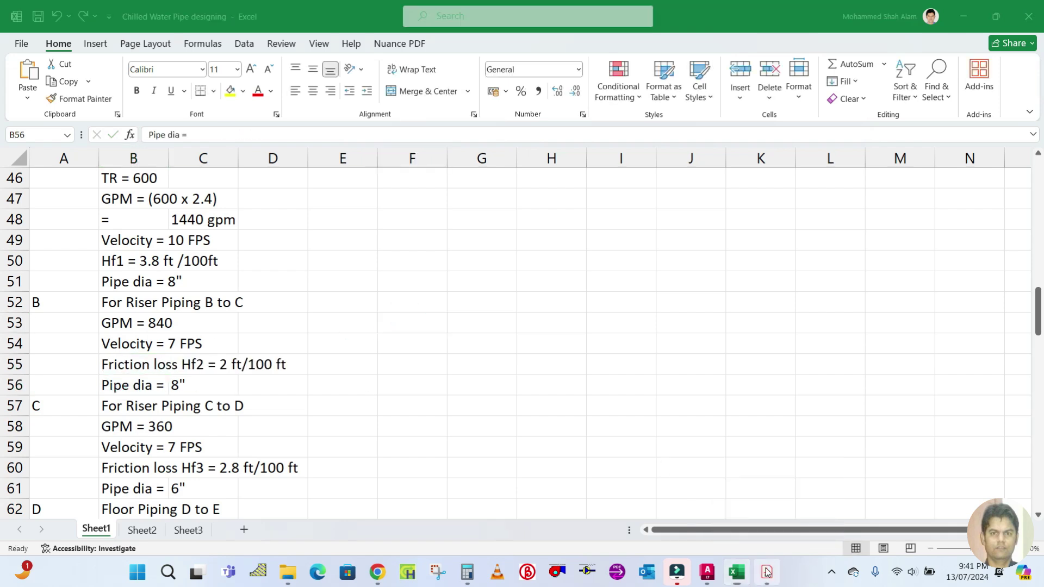
{"action": "scroll", "coordinate": [554, 289], "scroll_direction": "up", "scroll_amount": 10}
{"action": "scroll", "coordinate": [551, 287], "scroll_direction": "up", "scroll_amount": 4}
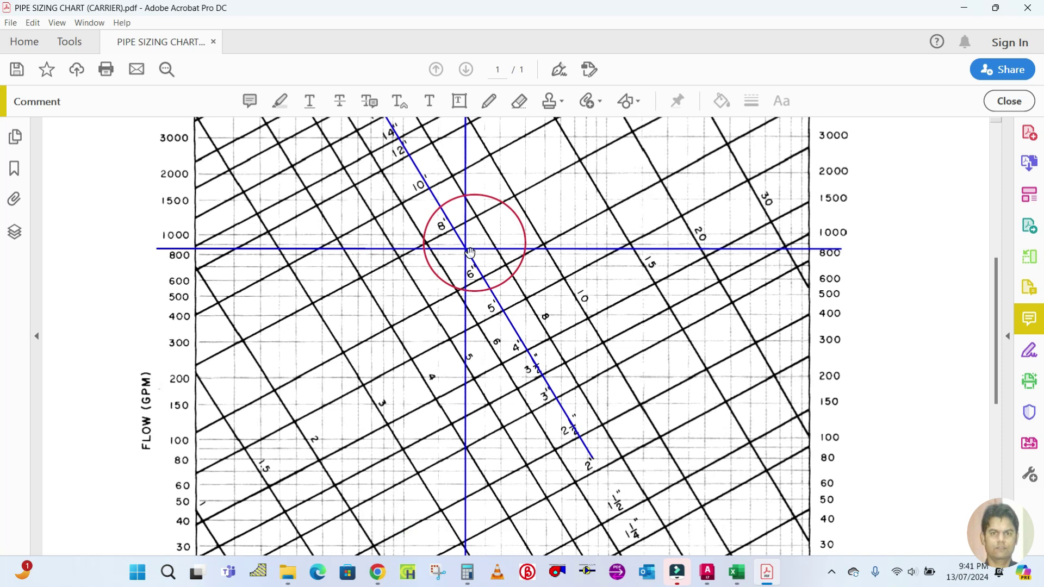
Switch to the Excel workbook and review the Riser Piping C to D rows, including the flow and velocity
{"action": "left_click", "coordinate": [743, 576]}
{"action": "scroll", "coordinate": [202, 359], "scroll_direction": "down", "scroll_amount": 2}
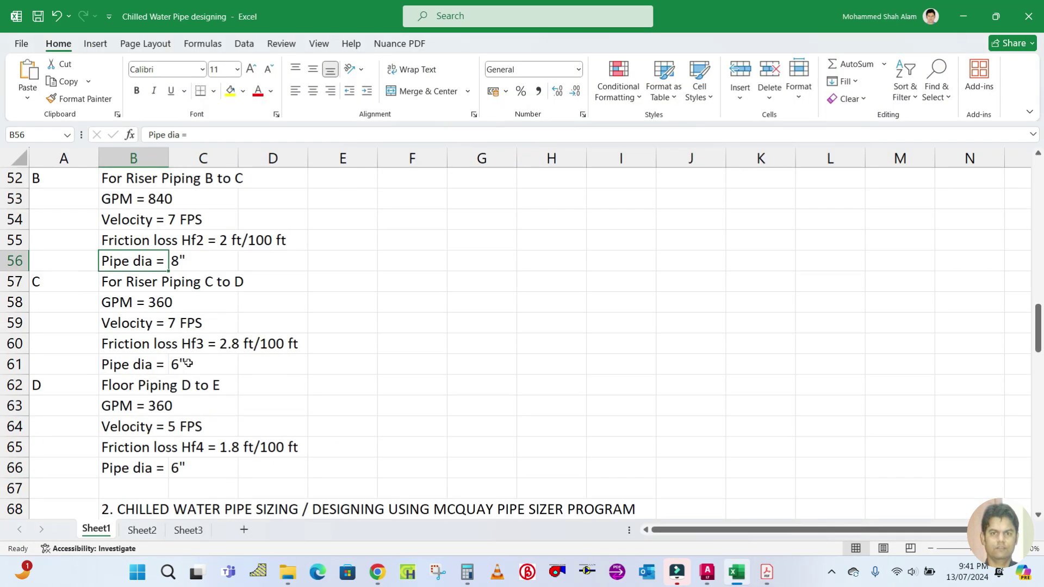
{"action": "left_click", "coordinate": [233, 281]}
{"action": "left_click", "coordinate": [136, 283]}
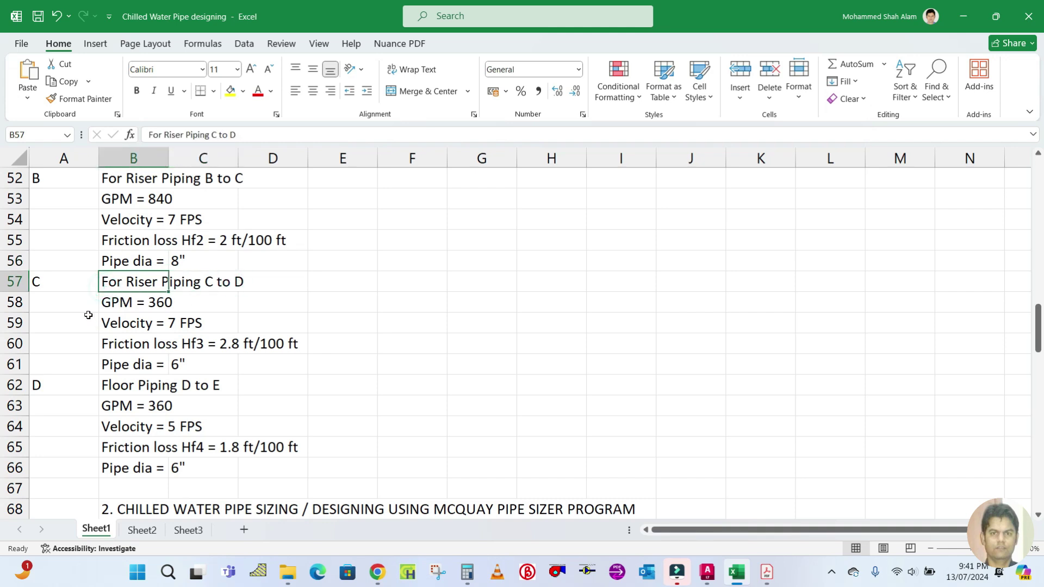
{"action": "left_click", "coordinate": [159, 321]}
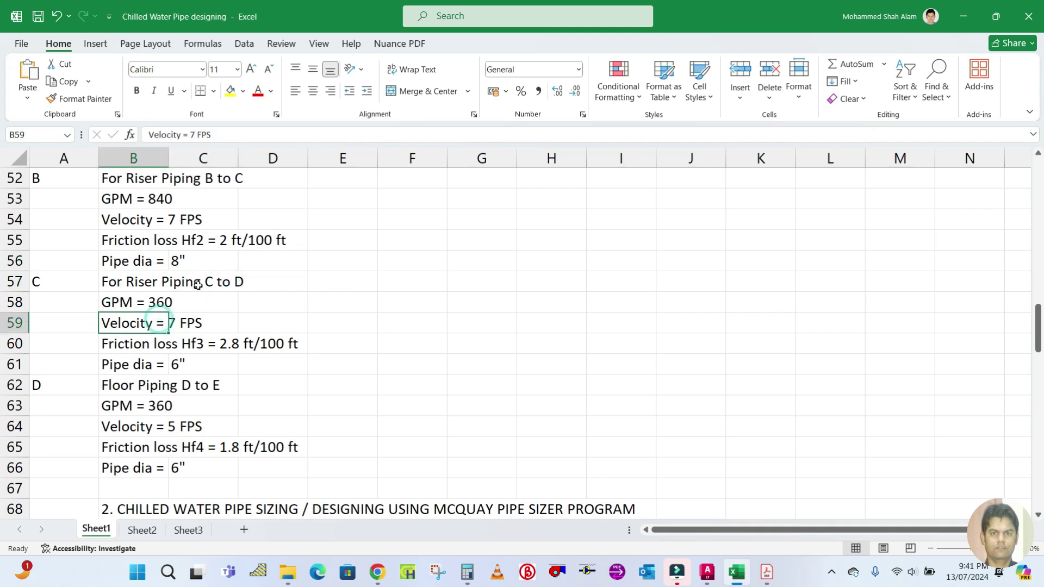
Examine riser C to D and its floor unit in the AutoCAD piping drawing, and return to the Excel workbook
{"action": "left_click", "coordinate": [767, 572]}
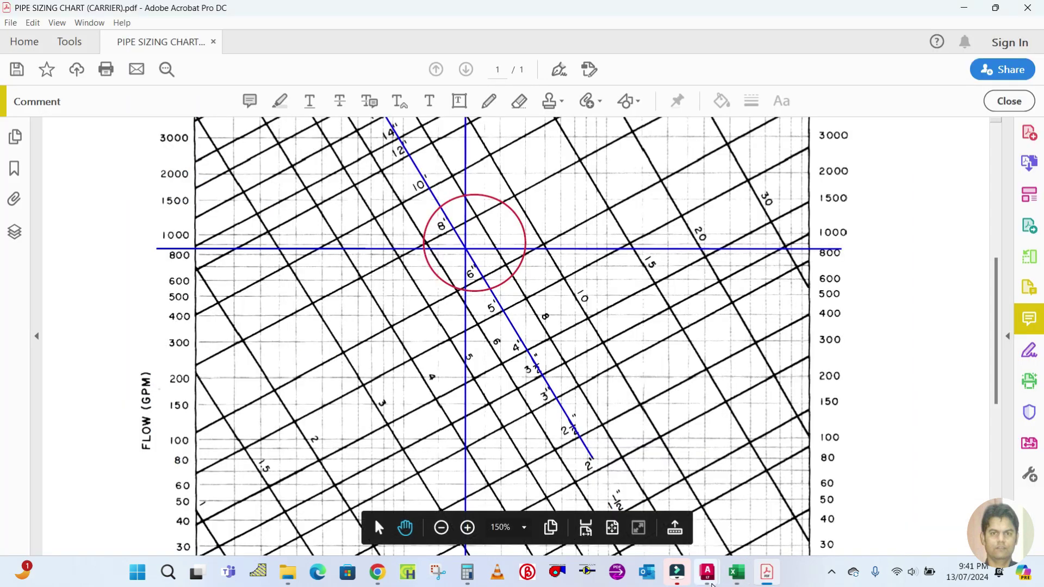
{"action": "mouse_move", "coordinate": [708, 571]}
{"action": "left_click", "coordinate": [758, 517]}
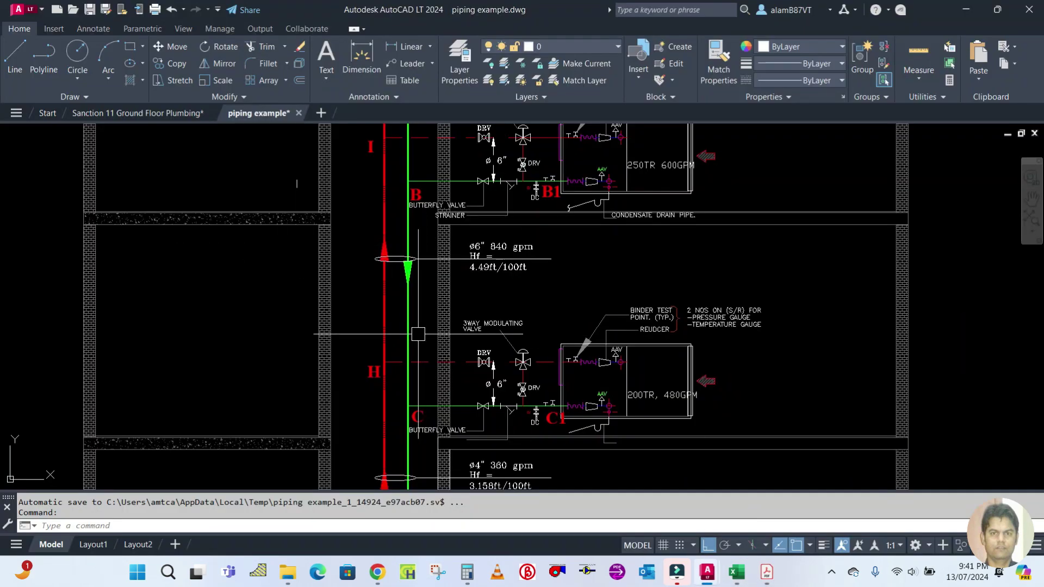
{"action": "scroll", "coordinate": [415, 333], "scroll_direction": "down", "scroll_amount": 5}
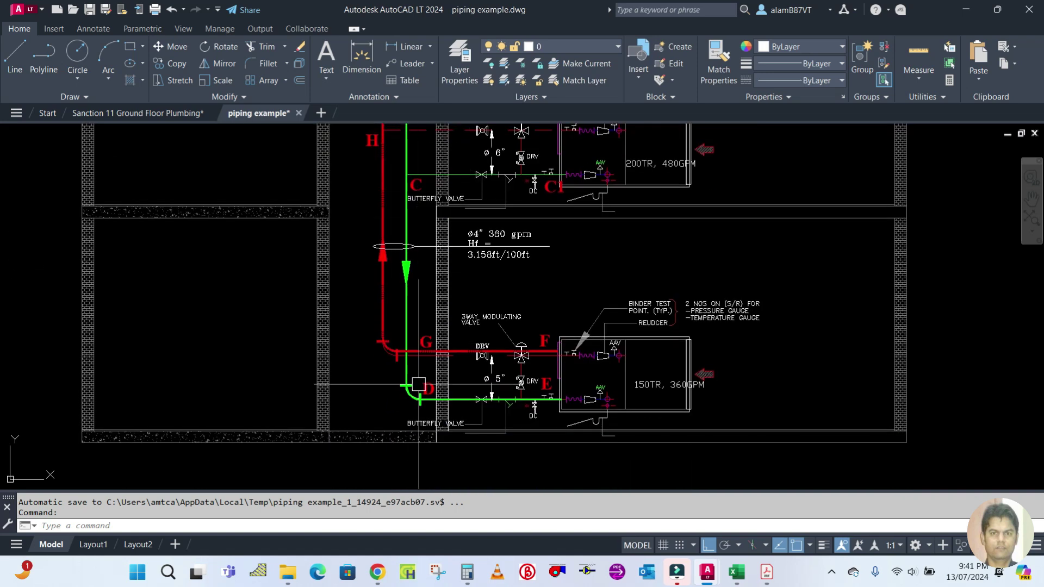
{"action": "mouse_move", "coordinate": [762, 572]}
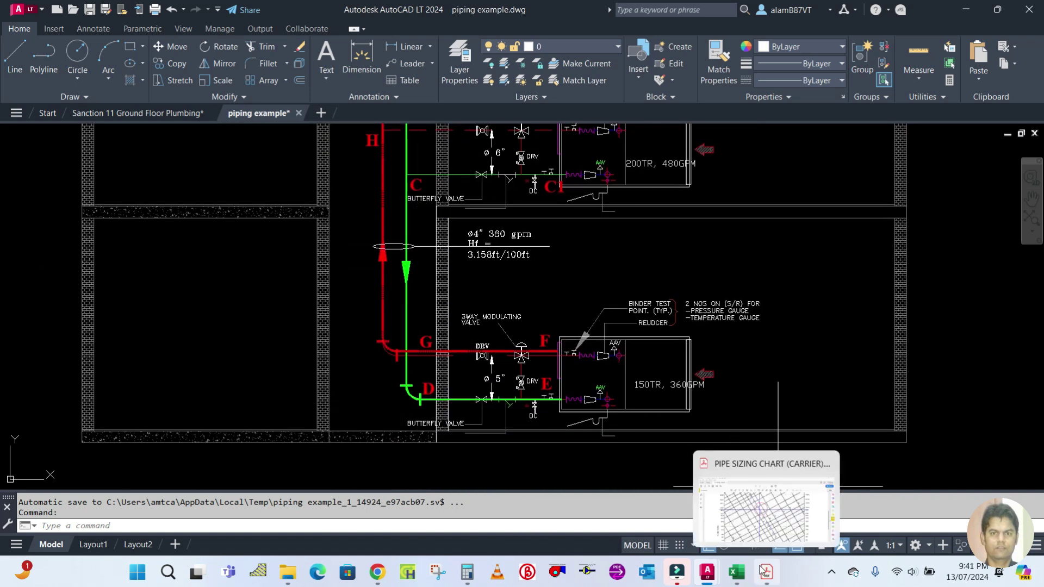
{"action": "left_click", "coordinate": [744, 576]}
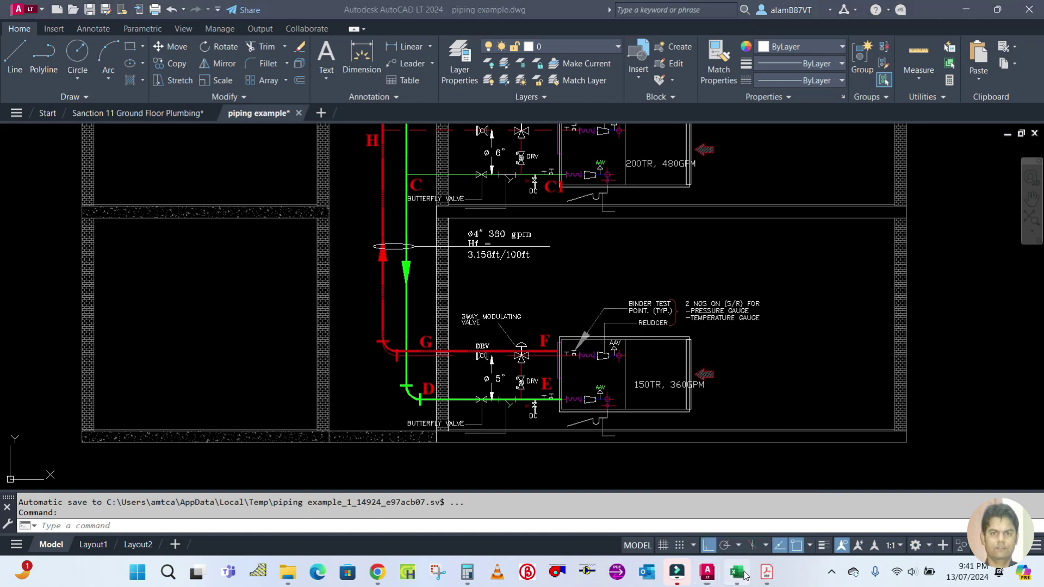
Review the friction loss, velocity and flow entries for Riser Piping C to D in the workbook
{"action": "left_click", "coordinate": [108, 347]}
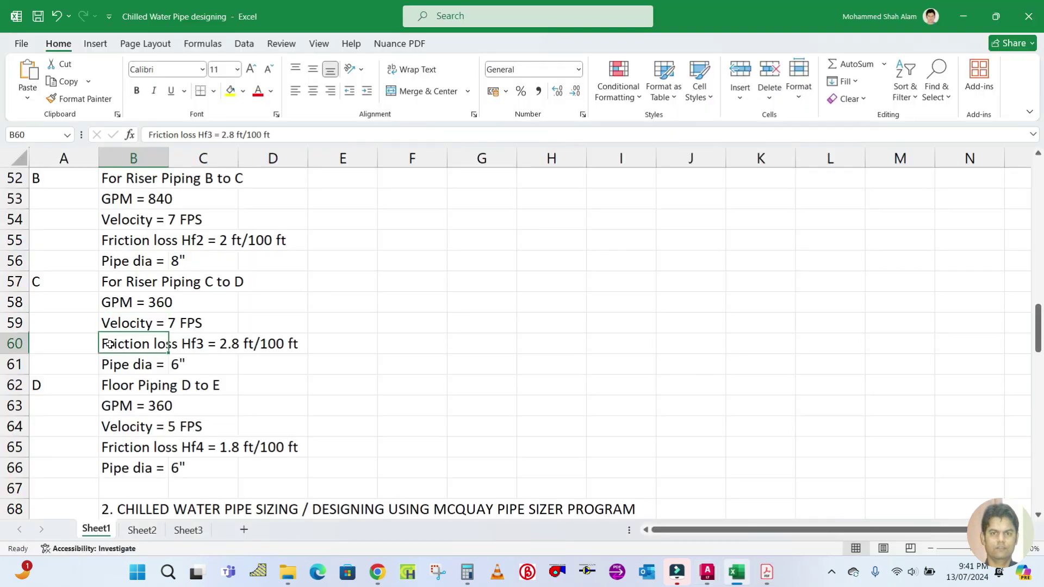
{"action": "left_click", "coordinate": [113, 322]}
{"action": "left_click", "coordinate": [190, 323]}
{"action": "left_click", "coordinate": [129, 323]}
{"action": "left_click", "coordinate": [125, 308]}
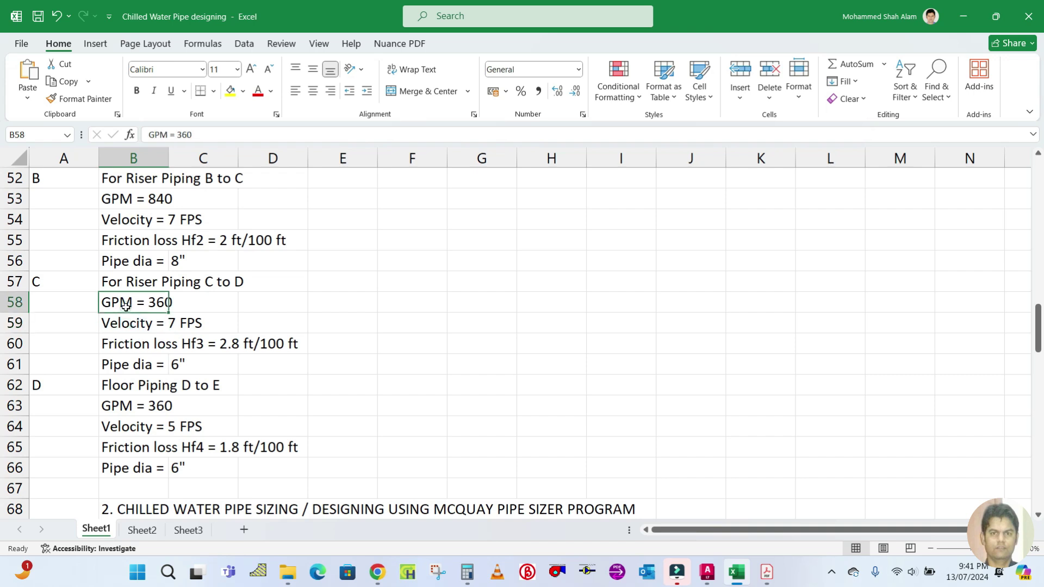
{"action": "left_click", "coordinate": [397, 329]}
Switch to the Carrier pipe sizing chart in Acrobat and move the horizontal flow line to 360 GPM
{"action": "left_click", "coordinate": [778, 574]}
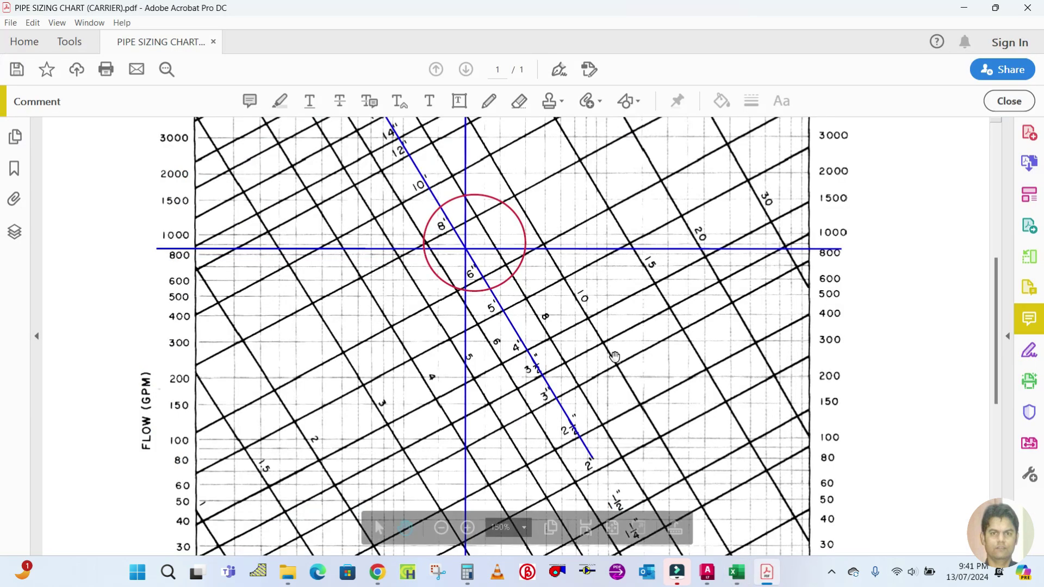
{"action": "left_click_drag", "start_coordinate": [359, 249], "coordinate": [360, 328]}
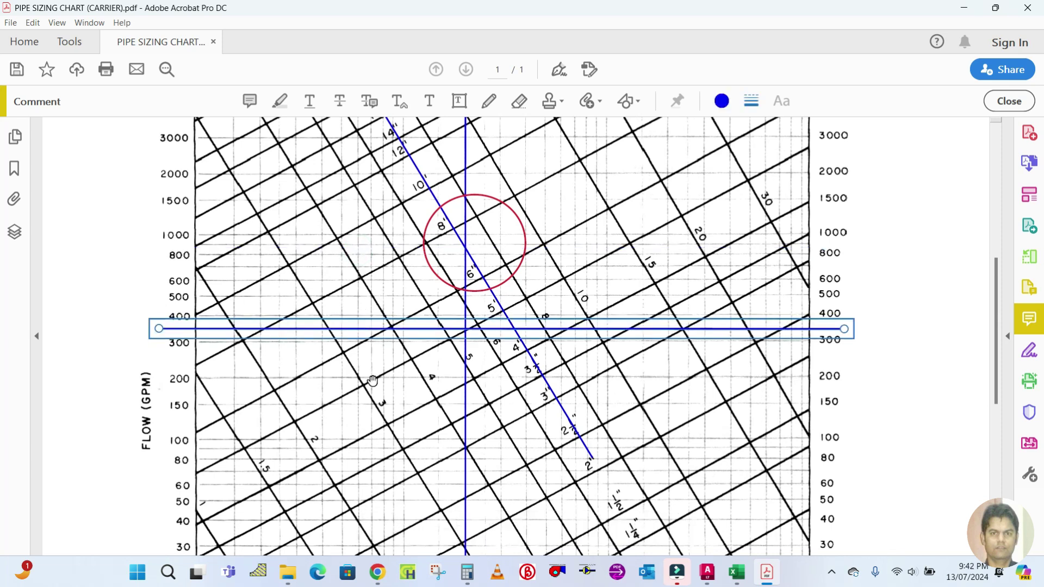
{"action": "key", "text": "Up"}
{"action": "key", "text": "Up"}
{"action": "key", "text": "Up"}
{"action": "key", "text": "Up"}
{"action": "left_click", "coordinate": [121, 351]}
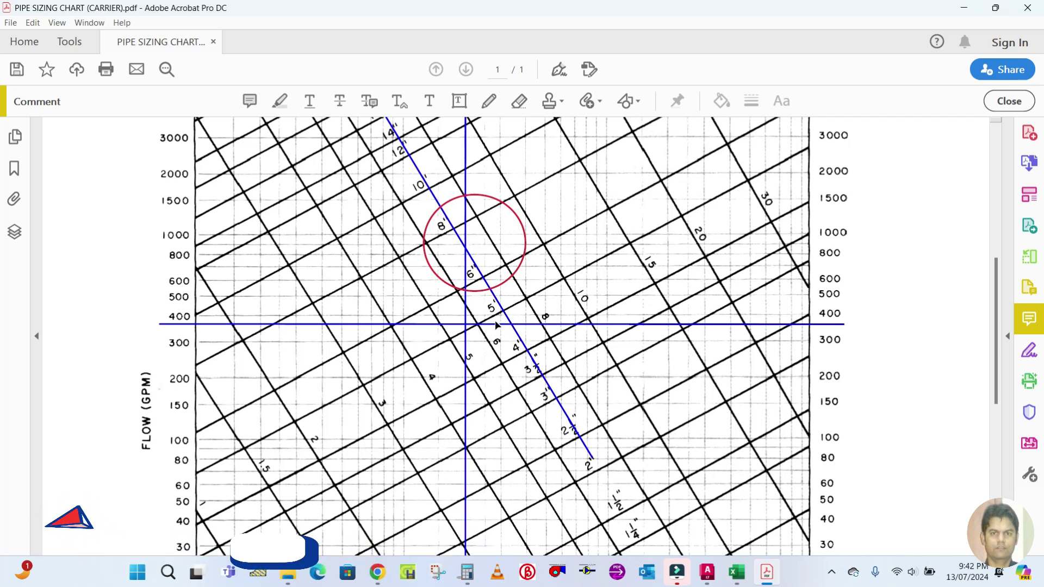
Return the horizontal flow line to the circled intersection, and read the friction loss where the vertical line crosses the chart's lower axis
{"action": "left_click_drag", "start_coordinate": [495, 267], "coordinate": [494, 245]}
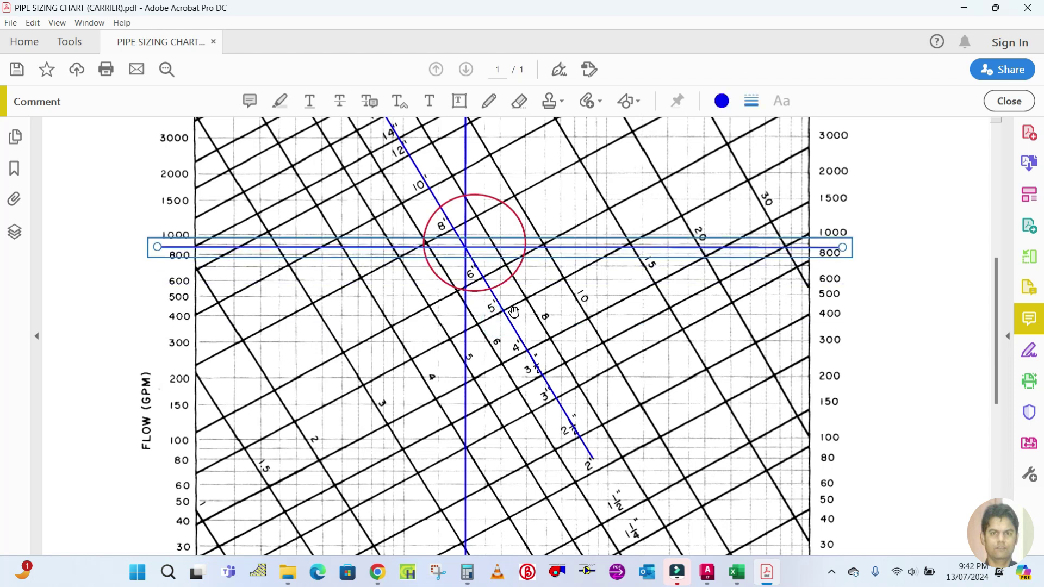
{"action": "left_click", "coordinate": [876, 380]}
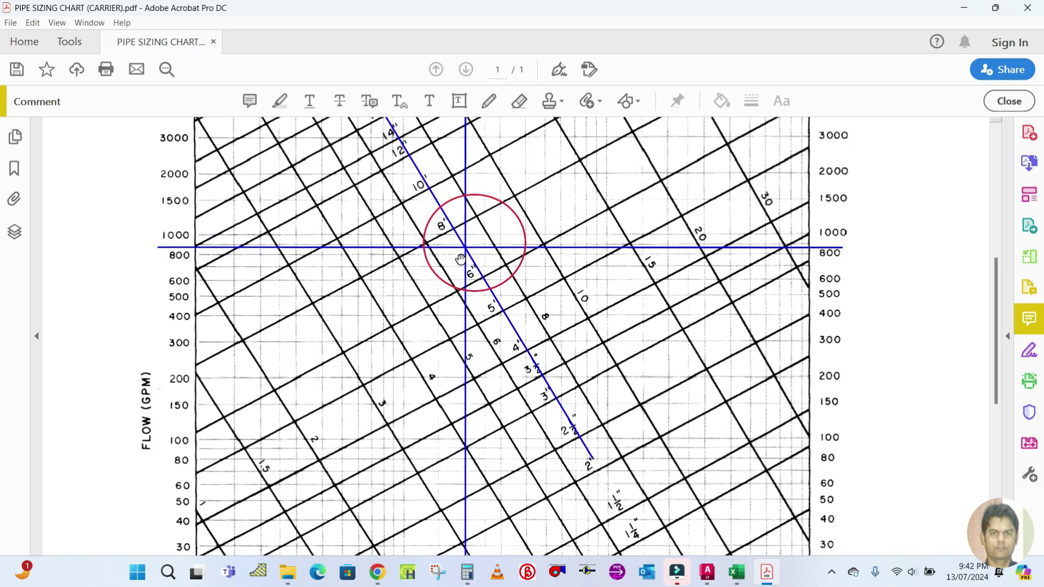
{"action": "scroll", "coordinate": [461, 257], "scroll_direction": "down", "scroll_amount": 8}
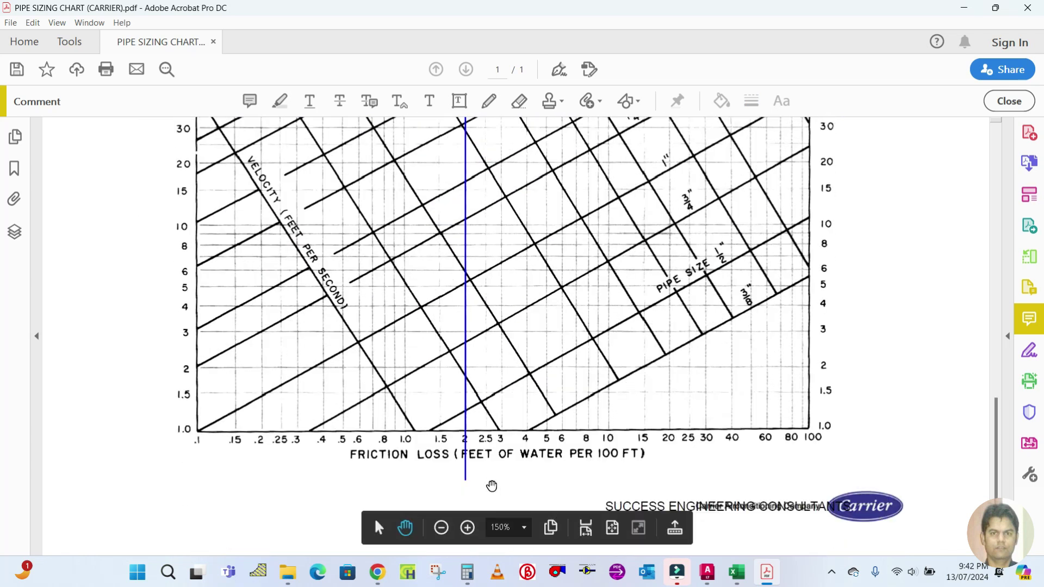
{"action": "scroll", "coordinate": [475, 435], "scroll_direction": "up", "scroll_amount": 8}
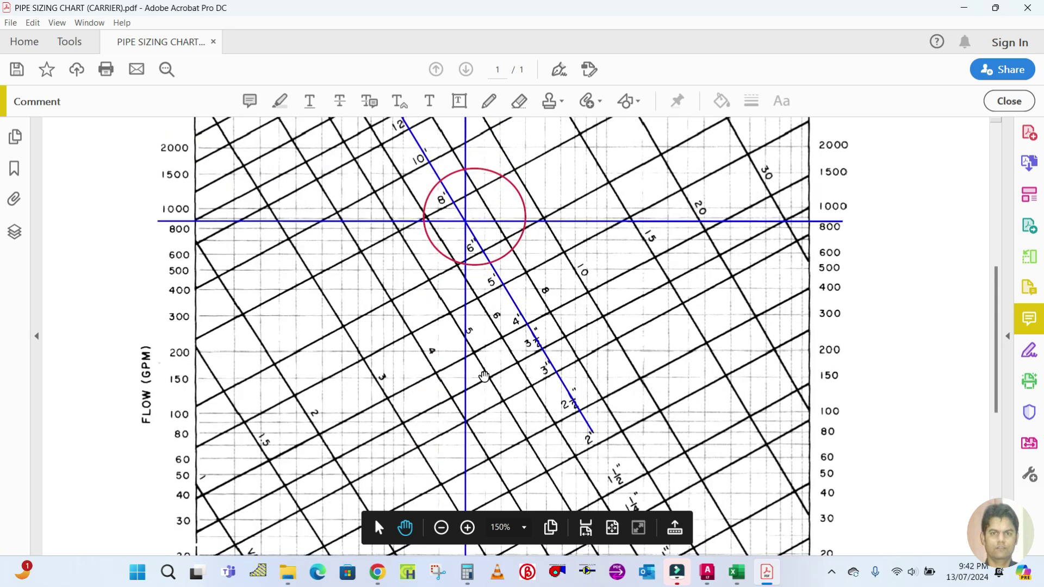
Switch to the Excel workbook and set friction loss Hf3 in cell B60 to 2 ft/100 ft
{"action": "left_click", "coordinate": [737, 572]}
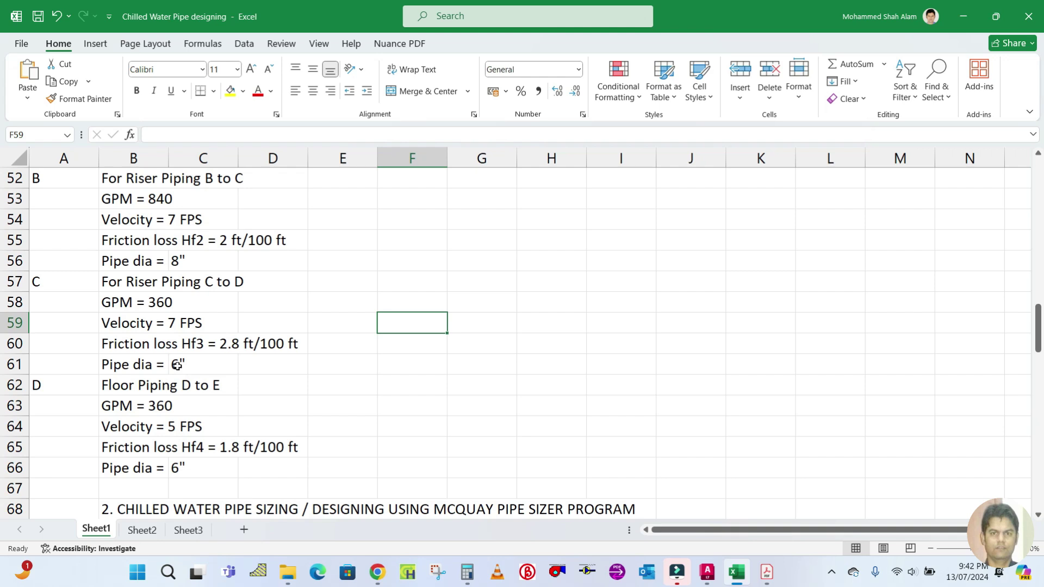
{"action": "left_click", "coordinate": [145, 348]}
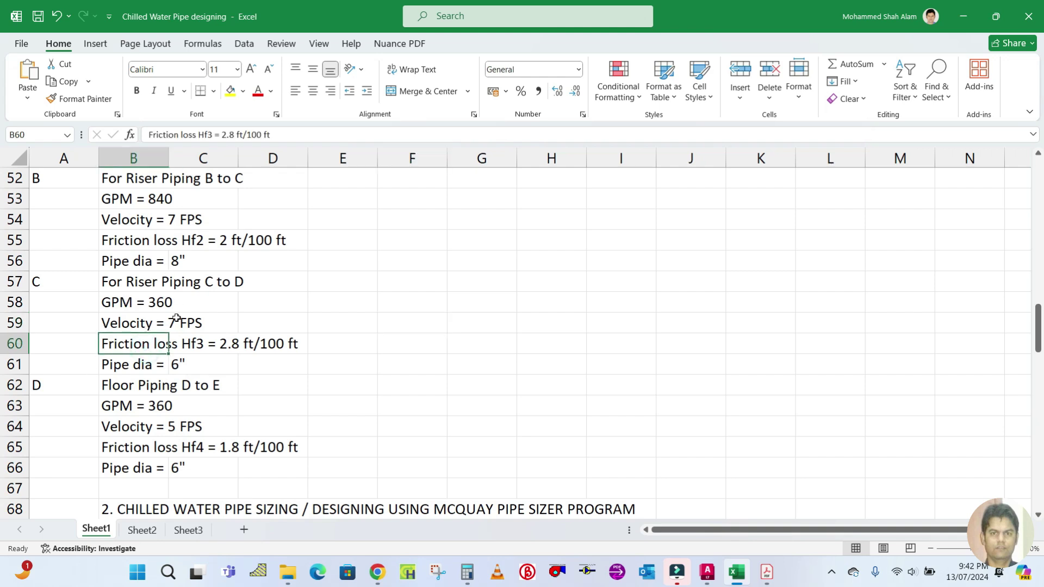
{"action": "left_click", "coordinate": [234, 135]}
{"action": "key", "text": "BackSpace"}
{"action": "key", "text": "BackSpace"}
{"action": "left_click", "coordinate": [407, 335]}
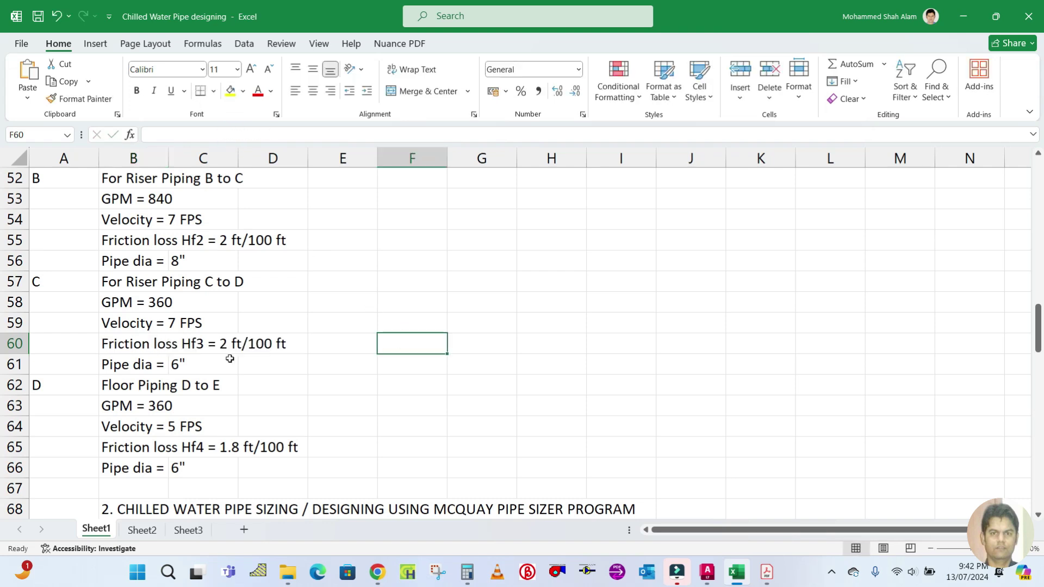
Set the pipe diameter for Riser Piping C to D in cell C61 to 8"
{"action": "left_click", "coordinate": [125, 369]}
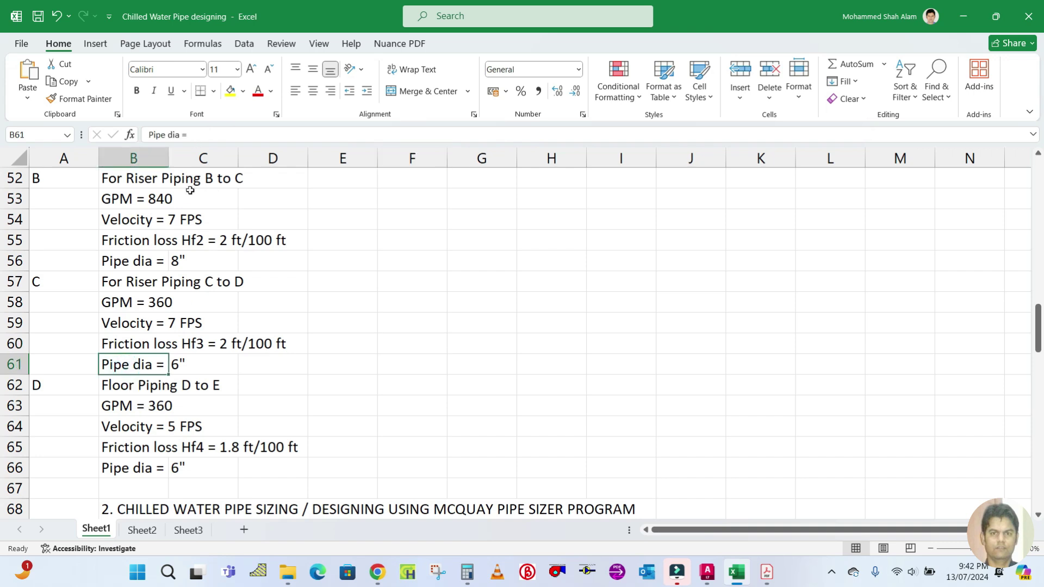
{"action": "left_click", "coordinate": [189, 365]}
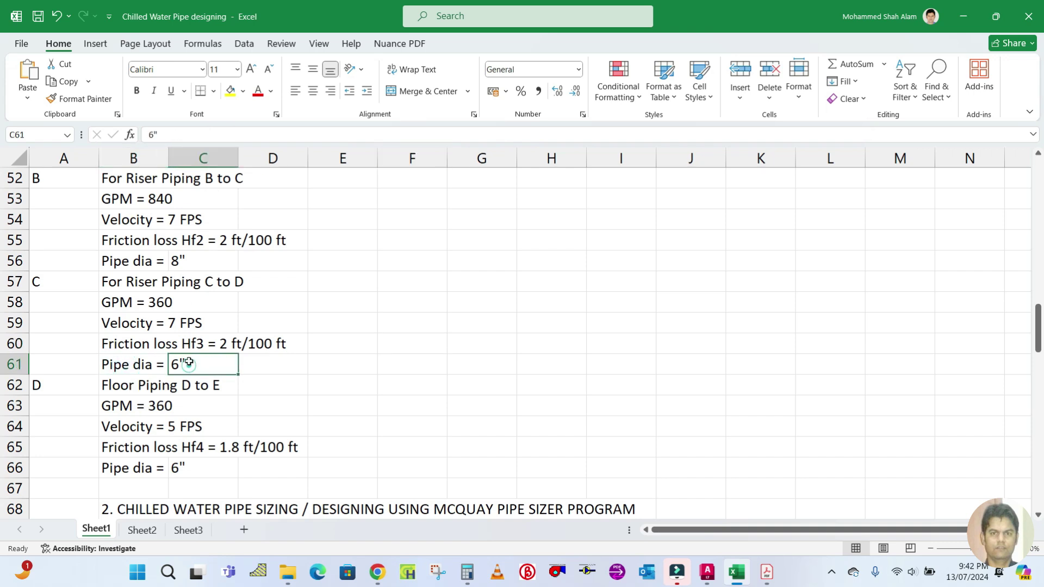
{"action": "left_click", "coordinate": [153, 135]}
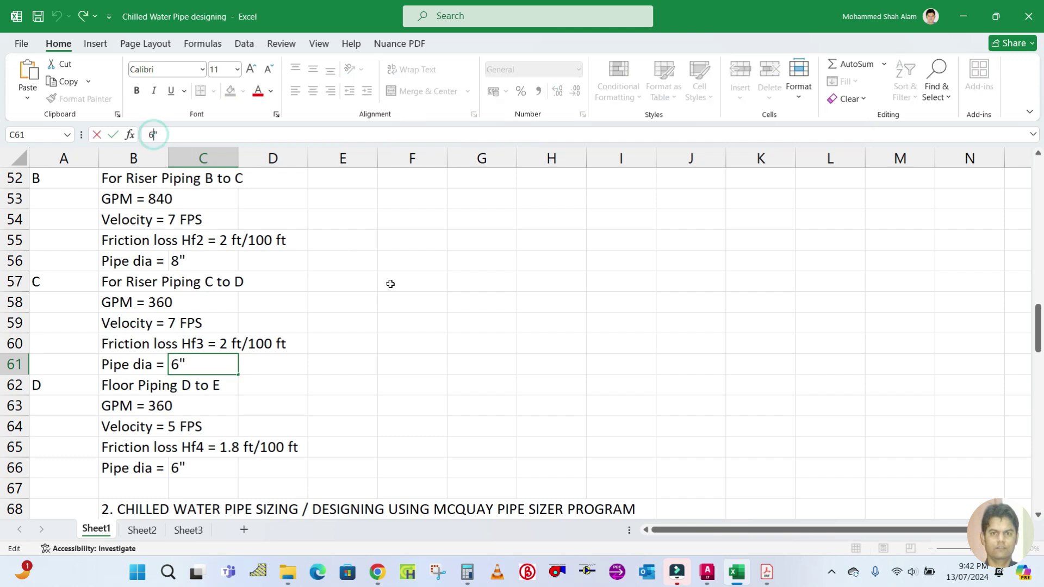
{"action": "key", "text": "BackSpace"}
{"action": "type", "text": "8"}
{"action": "left_click", "coordinate": [406, 303]}
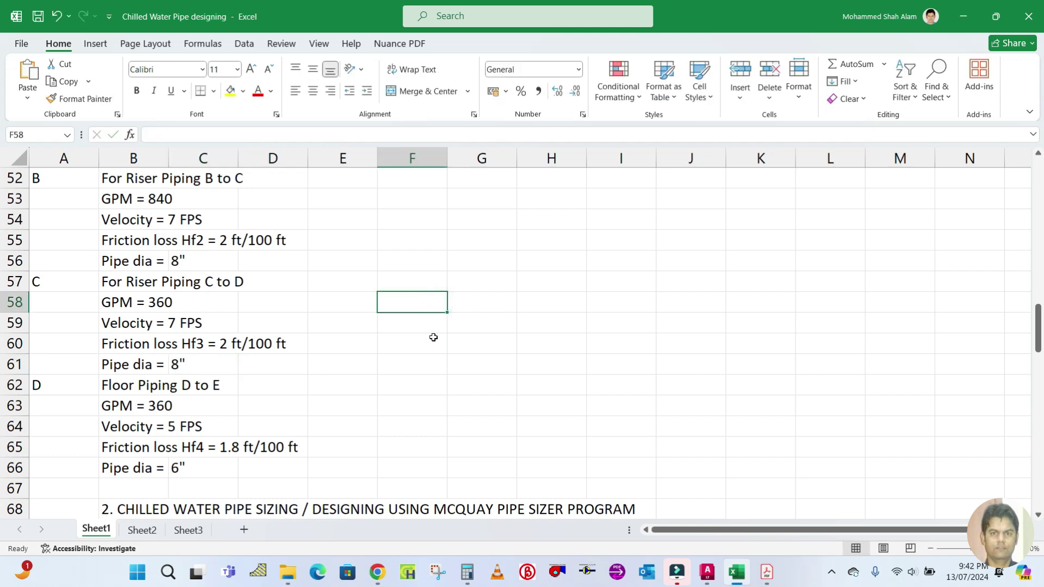
Find the Floor Piping D to E rows, and examine that run and its floor unit in the AutoCAD piping drawing
{"action": "scroll", "coordinate": [313, 345], "scroll_direction": "down", "scroll_amount": 2}
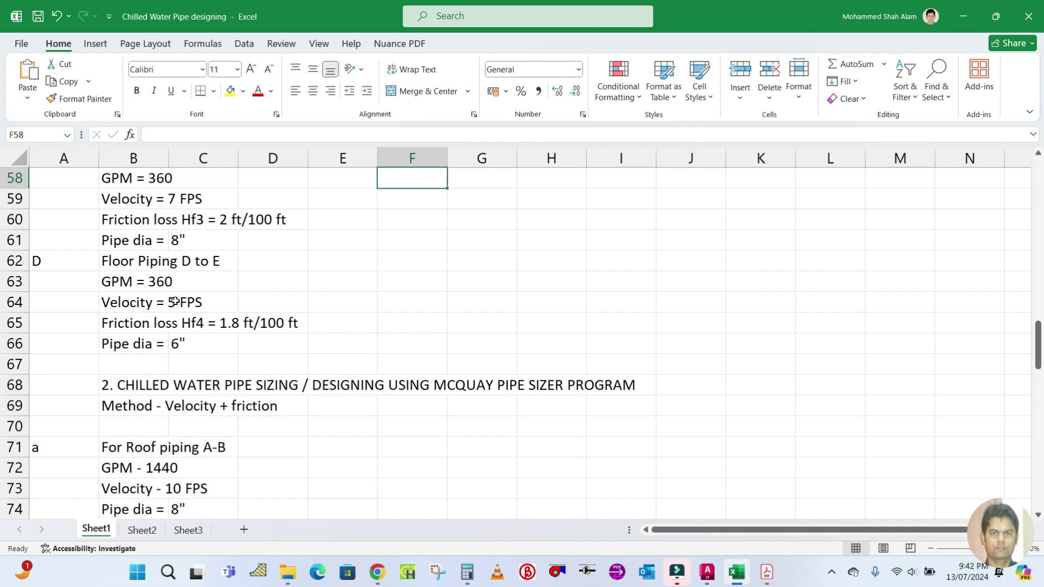
{"action": "left_click", "coordinate": [708, 572]}
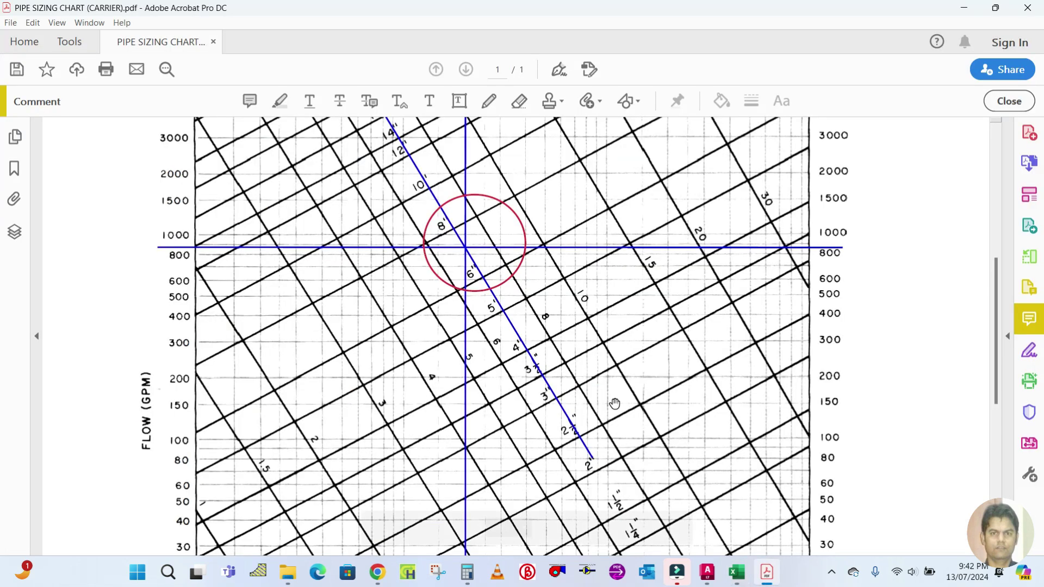
{"action": "mouse_move", "coordinate": [710, 578]}
{"action": "left_click", "coordinate": [748, 523]}
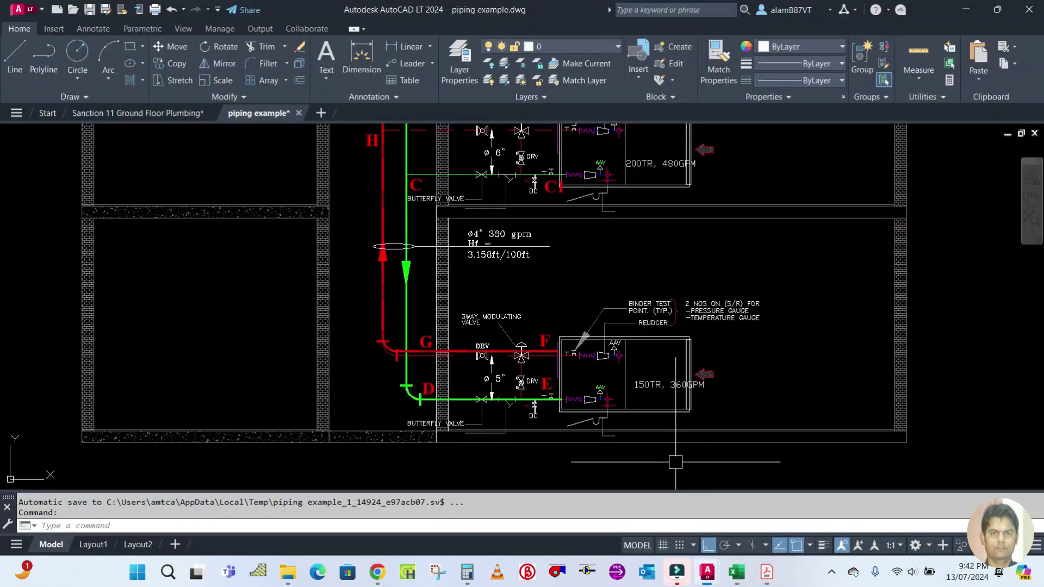
{"action": "scroll", "coordinate": [444, 400], "scroll_direction": "up", "scroll_amount": 2}
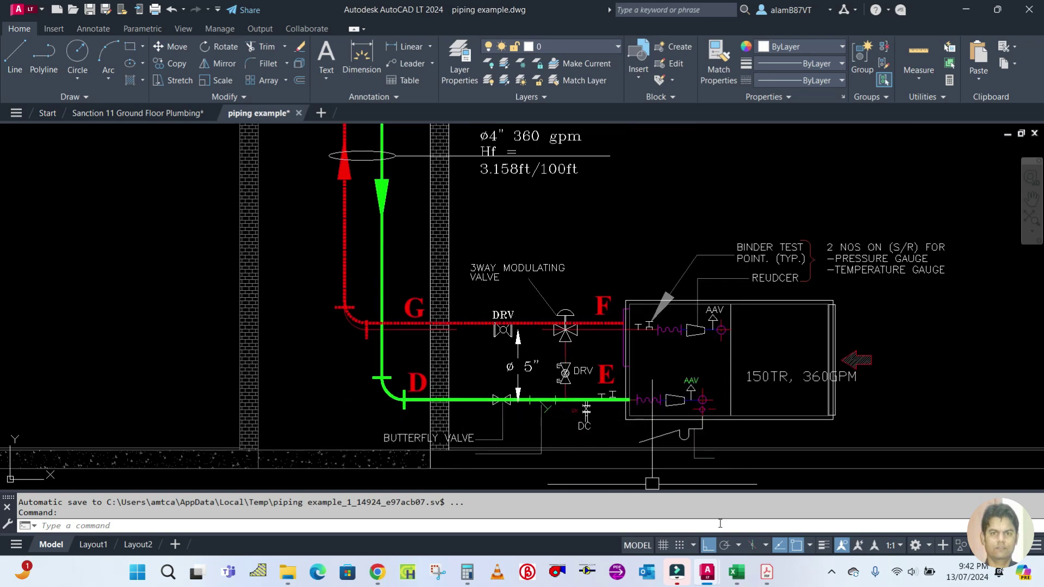
Return to the Excel workbook, review the Floor Piping D to E flow and velocity, and switch to the Carrier chart in Acrobat
{"action": "left_click", "coordinate": [743, 574]}
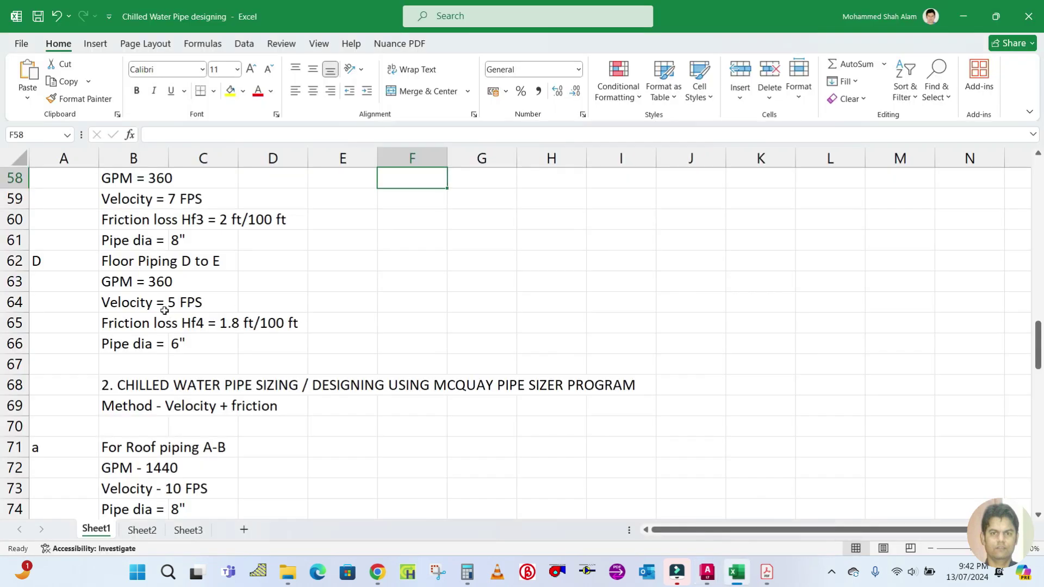
{"action": "left_click", "coordinate": [119, 282]}
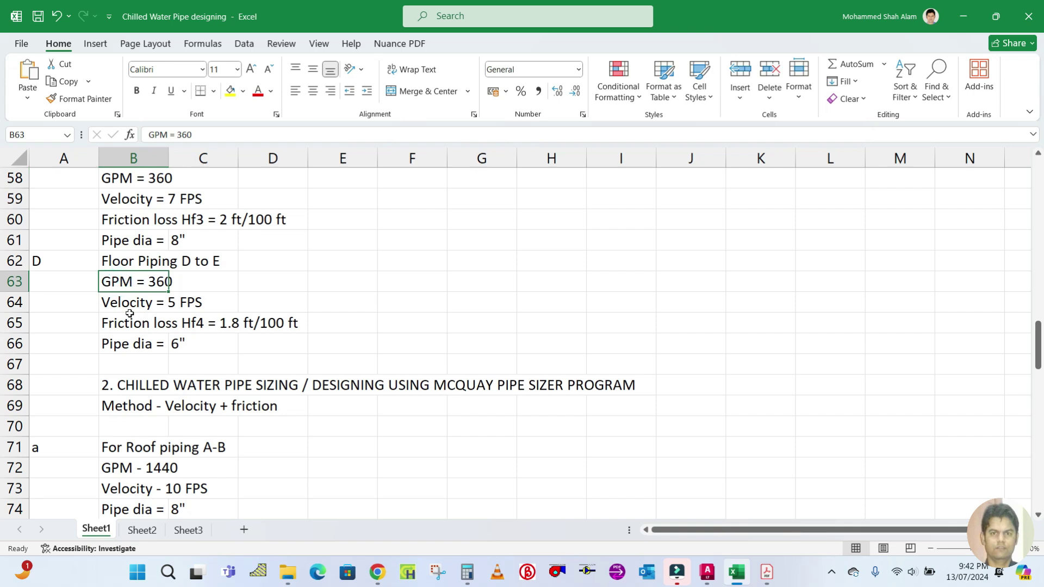
{"action": "left_click_drag", "start_coordinate": [124, 302], "coordinate": [180, 302]}
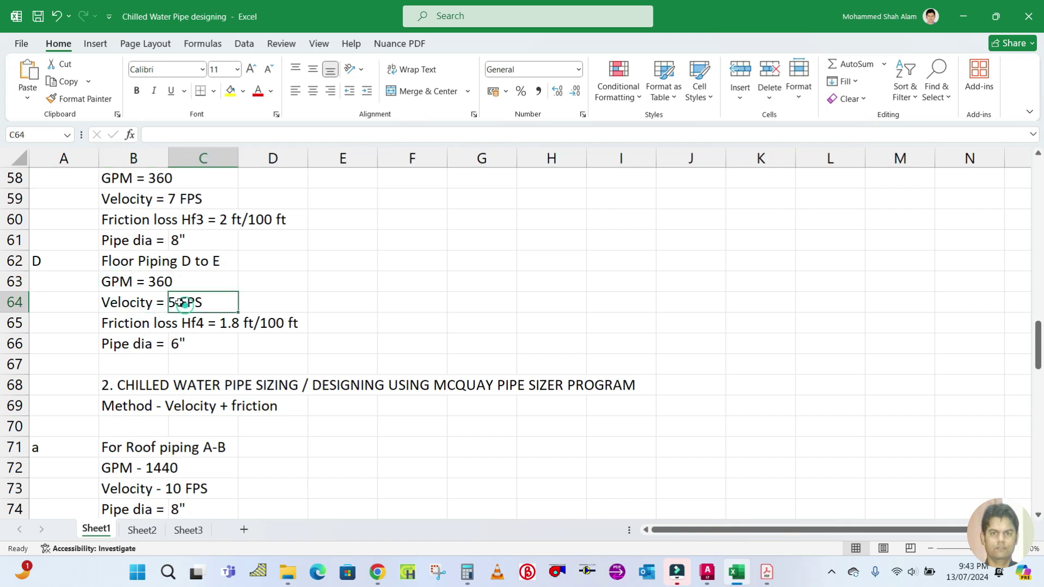
{"action": "left_click", "coordinate": [120, 282]}
{"action": "left_click", "coordinate": [767, 573]}
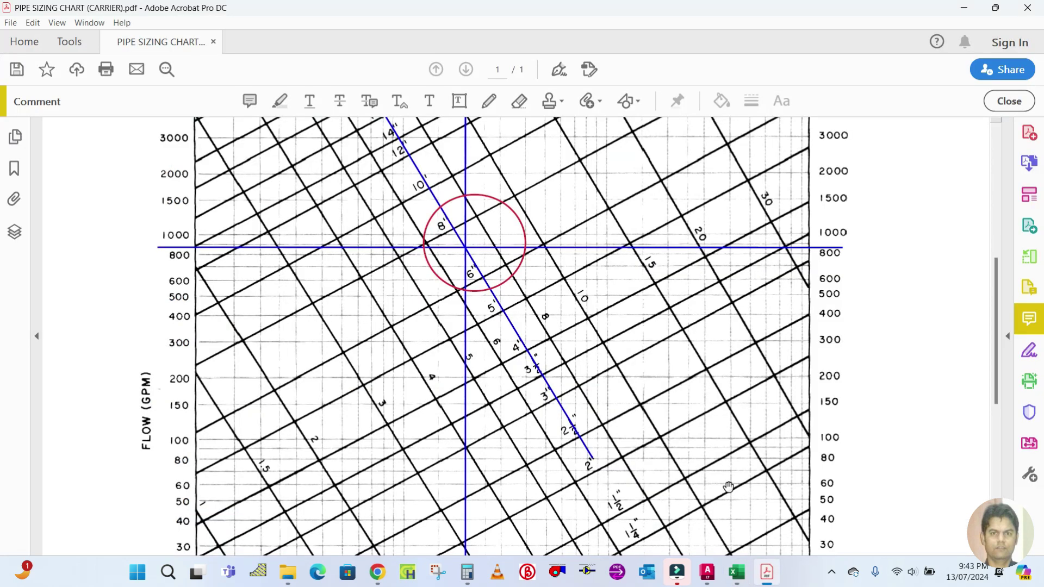
{"action": "left_click", "coordinate": [334, 249]}
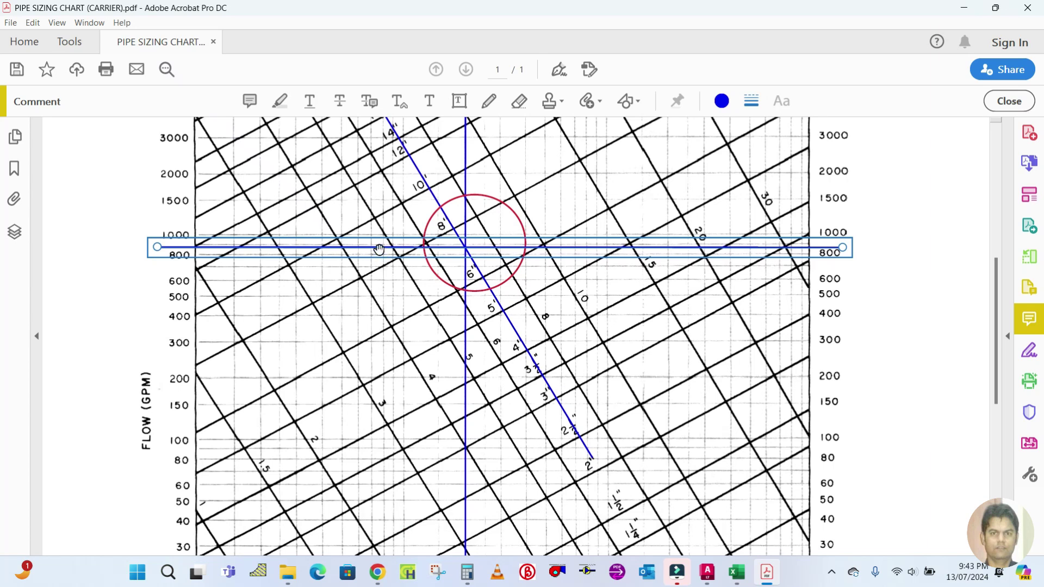
{"action": "left_click", "coordinate": [1007, 337]}
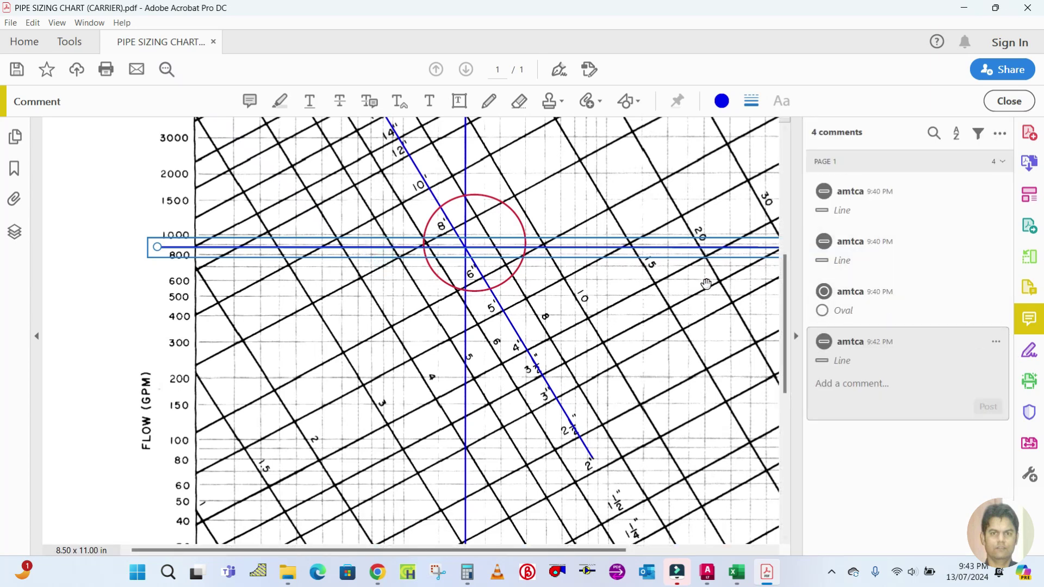
{"action": "left_click", "coordinate": [92, 306]}
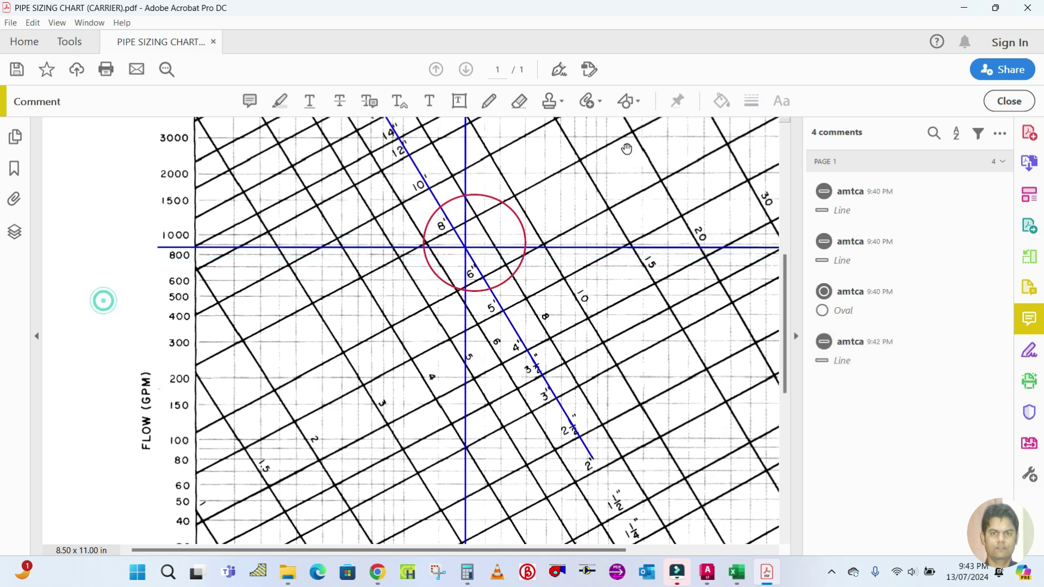
{"action": "left_click", "coordinate": [797, 334]}
Move the horizontal flow line on the Carrier chart down to about 360 GPM for Floor Piping D to E
{"action": "left_click", "coordinate": [639, 248]}
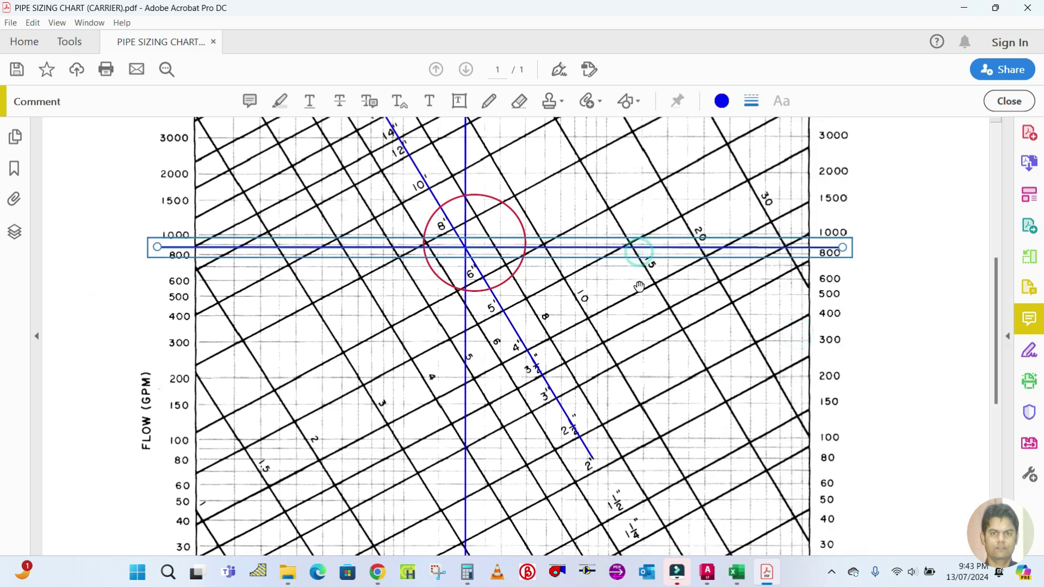
{"action": "key", "text": "Down"}
{"action": "key", "text": "Down"}
{"action": "key", "text": "Down"}
{"action": "key", "text": "Down"}
{"action": "key", "text": "Down"}
{"action": "key", "text": "Down"}
{"action": "key", "text": "Down"}
{"action": "key", "text": "Down"}
{"action": "key", "text": "Down"}
{"action": "key", "text": "Down"}
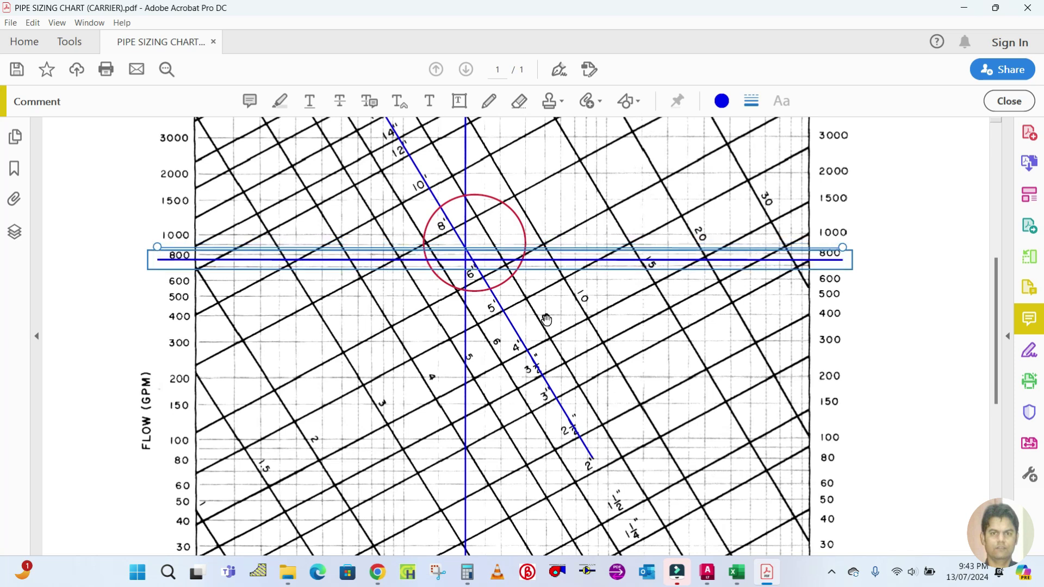
{"action": "key", "text": "Down"}
{"action": "key", "text": "Down"}
{"action": "key", "text": "Down"}
{"action": "key", "text": "Down"}
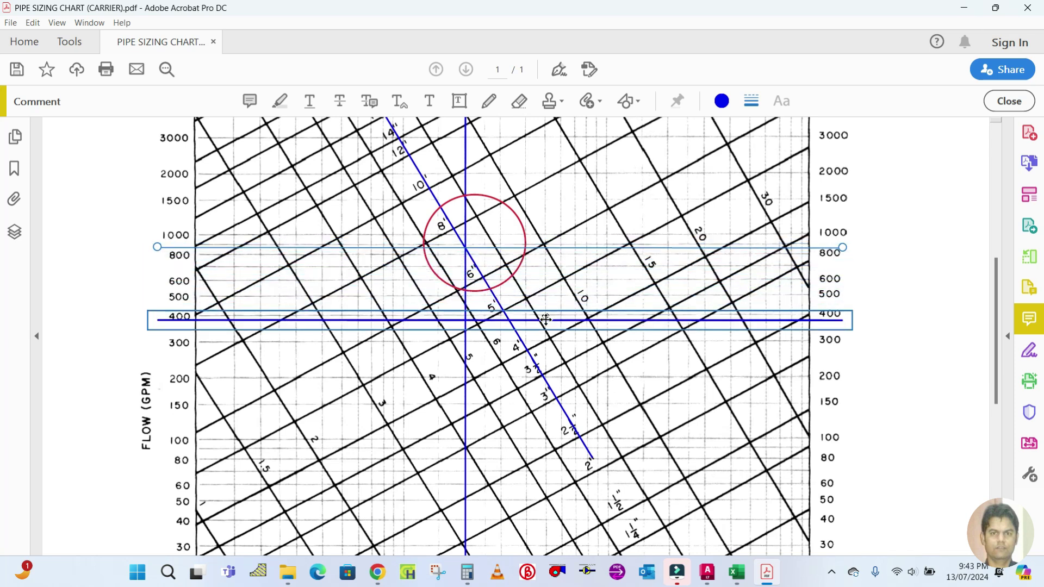
{"action": "key", "text": "Down"}
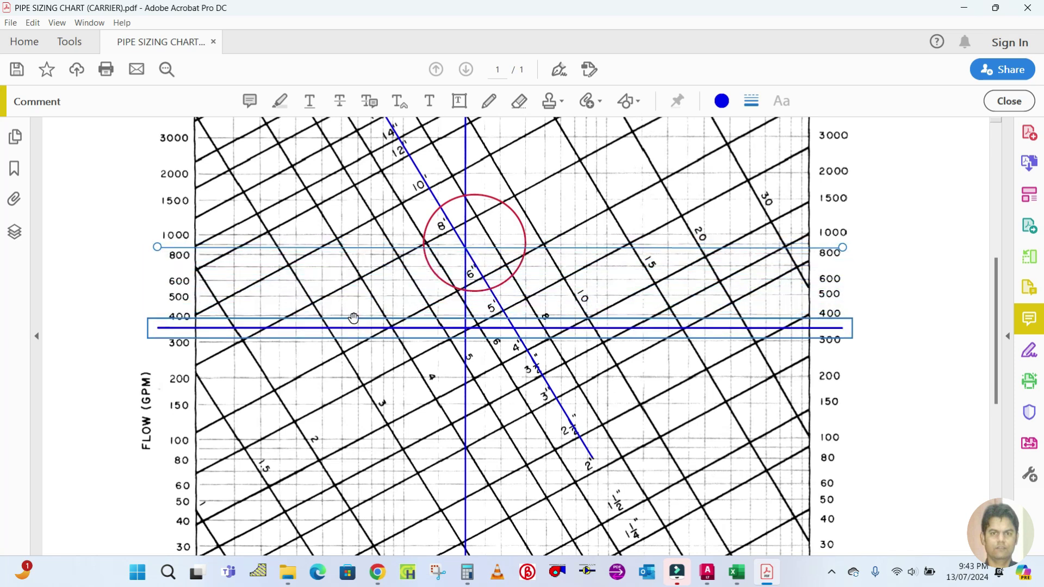
{"action": "left_click", "coordinate": [81, 315]}
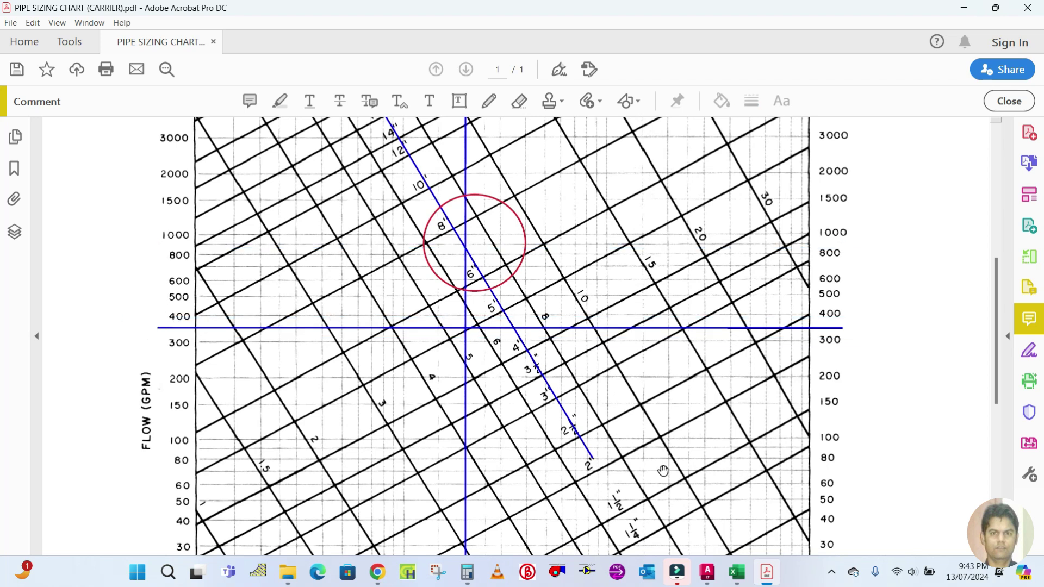
Move the diagonal velocity line on the Carrier chart onto the 5 FPS velocity line
{"action": "left_click", "coordinate": [736, 572]}
{"action": "left_click", "coordinate": [734, 583]}
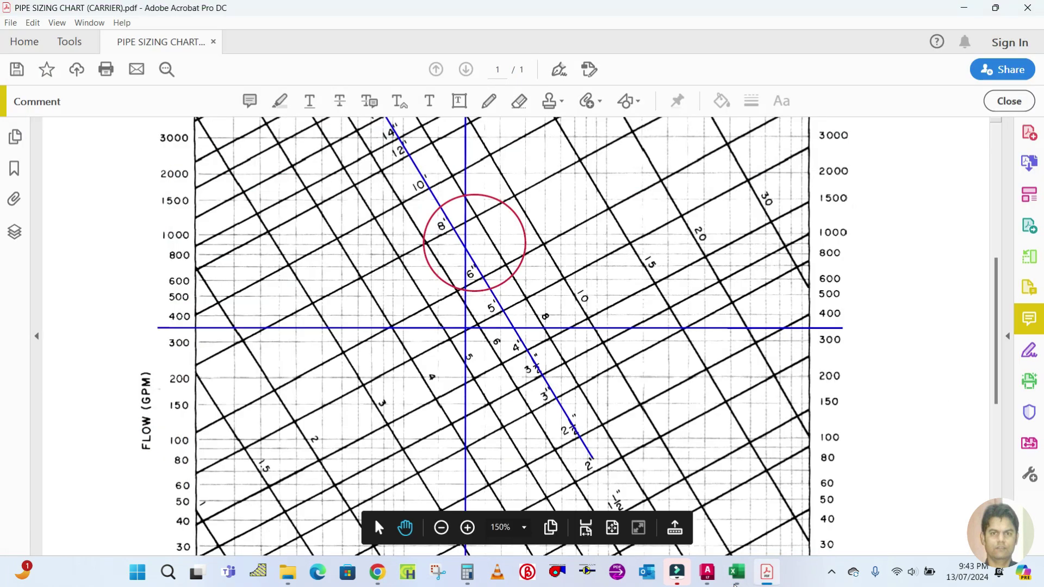
{"action": "left_click", "coordinate": [541, 381]}
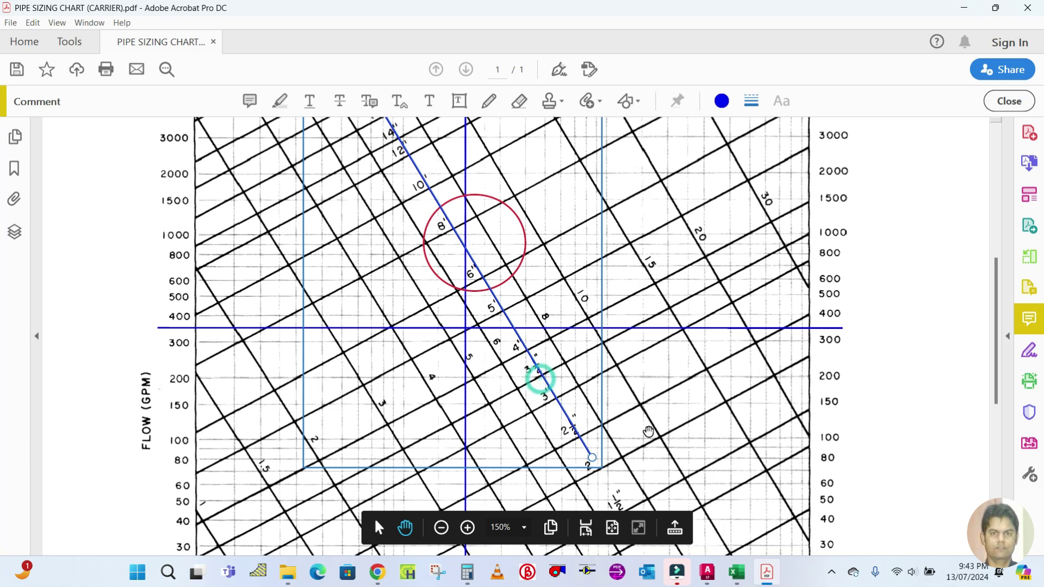
{"action": "left_click_drag", "start_coordinate": [534, 357], "coordinate": [497, 412]}
{"action": "left_click", "coordinate": [843, 372]}
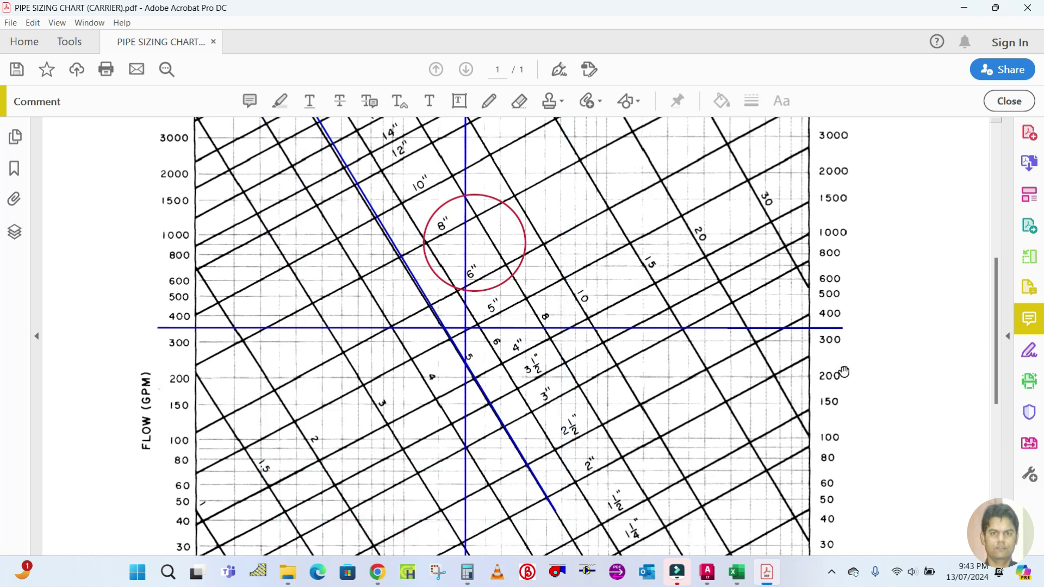
Move the horizontal flow line down to about 230 GPM, where the 5 FPS line crosses the vertical line, and check the friction loss axis
{"action": "scroll", "coordinate": [832, 368], "scroll_direction": "down", "scroll_amount": 3}
{"action": "left_click_drag", "start_coordinate": [505, 249], "coordinate": [491, 286]}
{"action": "left_click", "coordinate": [889, 350]}
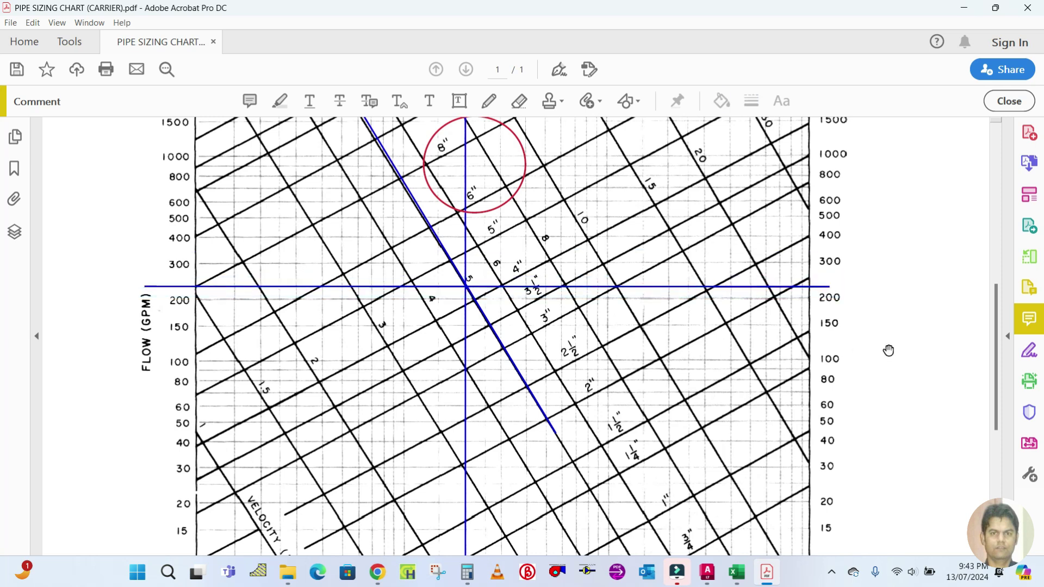
{"action": "scroll", "coordinate": [888, 350], "scroll_direction": "down", "scroll_amount": 12}
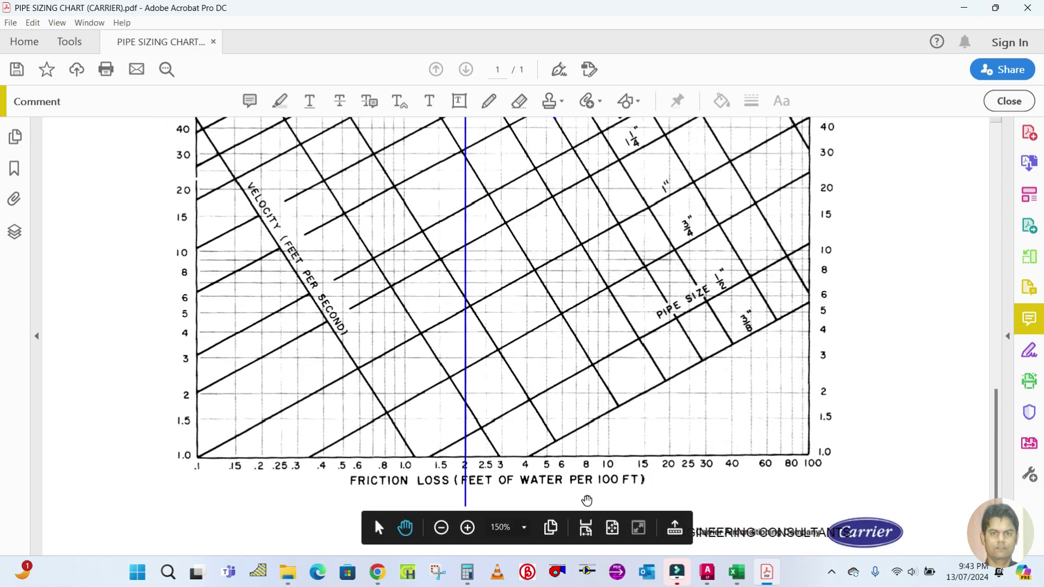
Switch to the Excel workbook and set the friction loss Hf4 for Floor Piping D to E to 1.9 ft/100 ft
{"action": "left_click", "coordinate": [738, 573]}
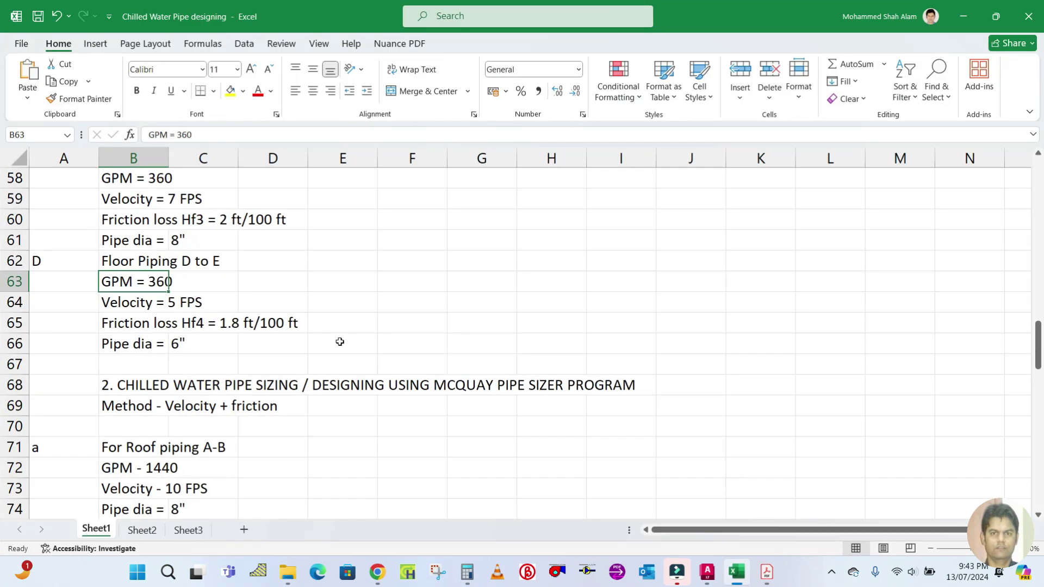
{"action": "key", "text": "Down"}
{"action": "key", "text": "Down"}
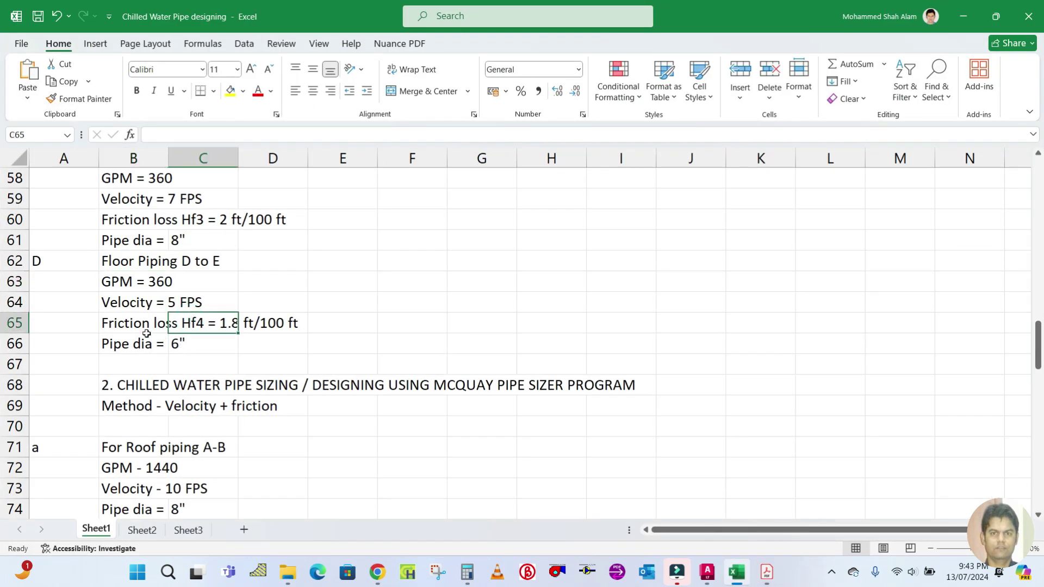
{"action": "left_click", "coordinate": [243, 321]}
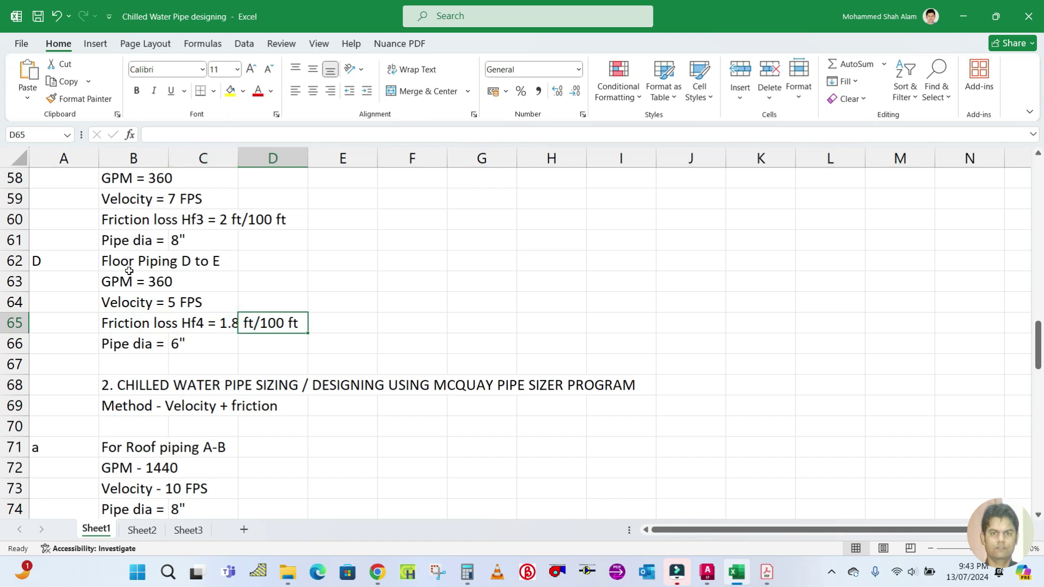
{"action": "left_click", "coordinate": [129, 320]}
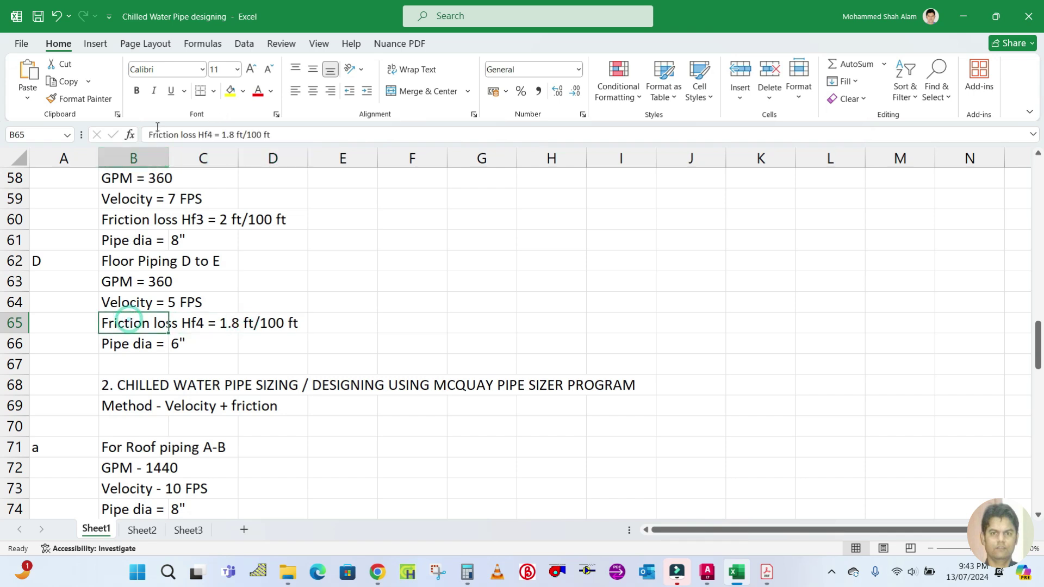
{"action": "left_click", "coordinate": [233, 135]}
{"action": "key", "text": "BackSpace"}
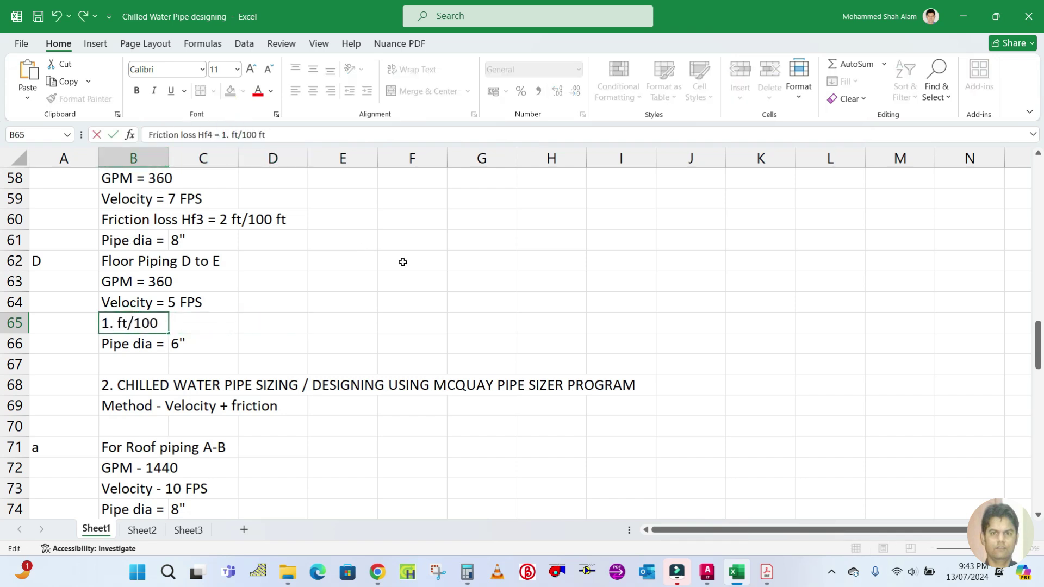
{"action": "type", "text": "9"}
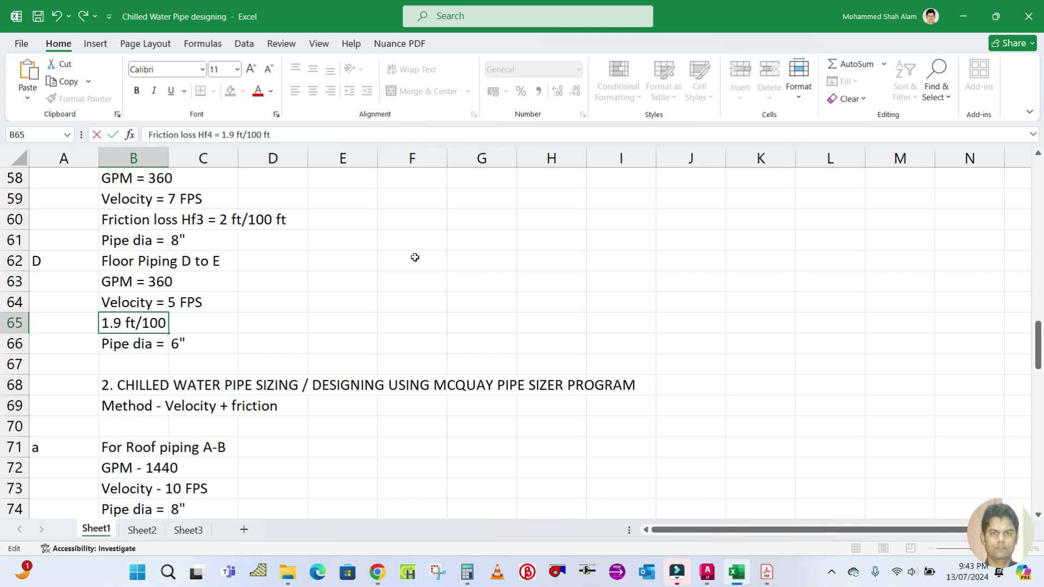
{"action": "left_click", "coordinate": [415, 257]}
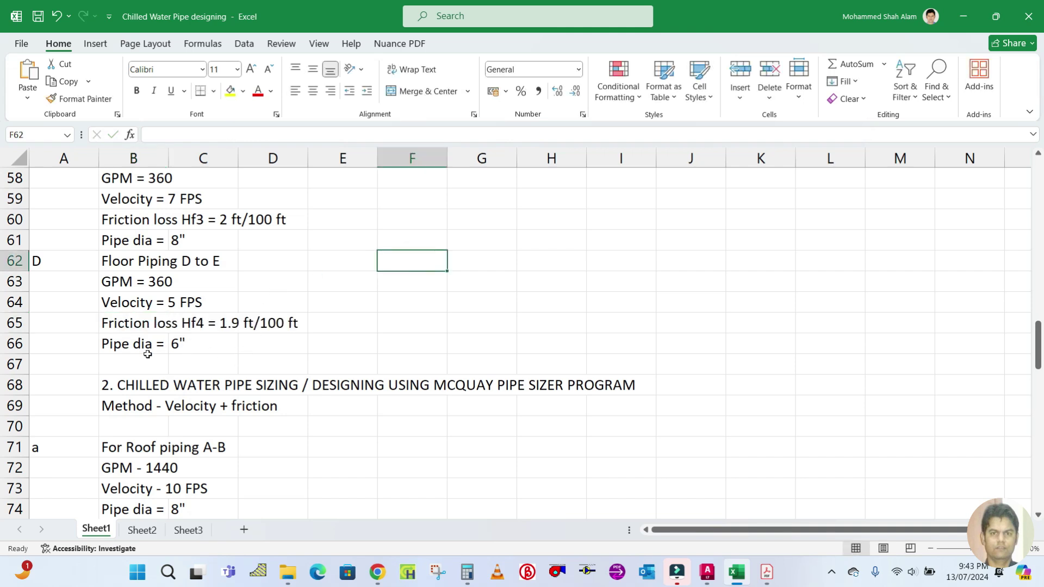
Return to the Carrier chart in Acrobat and move the red circle onto the intersection of the flow, velocity and friction lines
{"action": "left_click", "coordinate": [767, 572]}
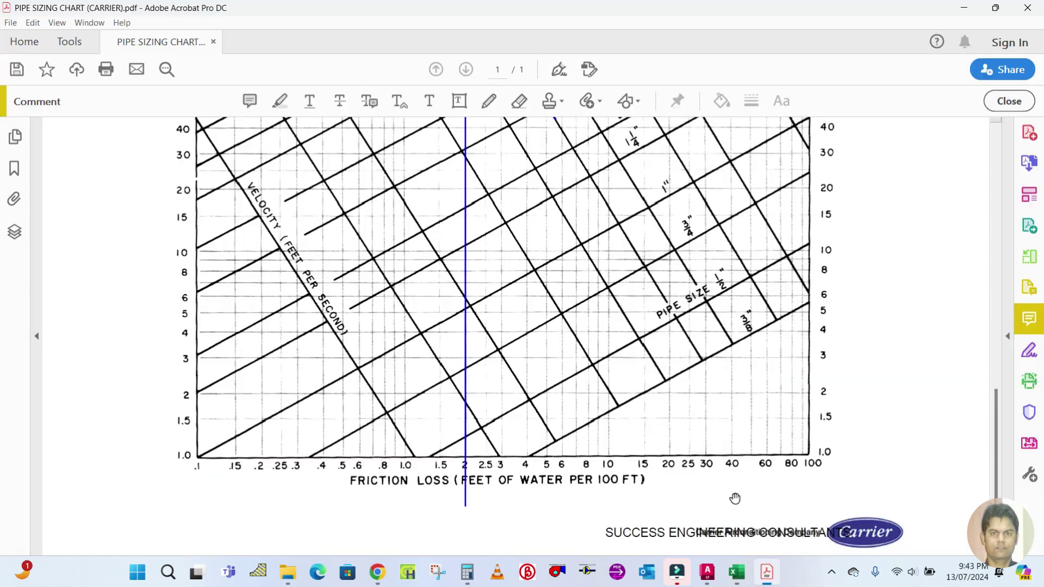
{"action": "scroll", "coordinate": [543, 344], "scroll_direction": "up", "scroll_amount": 5}
{"action": "scroll", "coordinate": [544, 342], "scroll_direction": "up", "scroll_amount": 3}
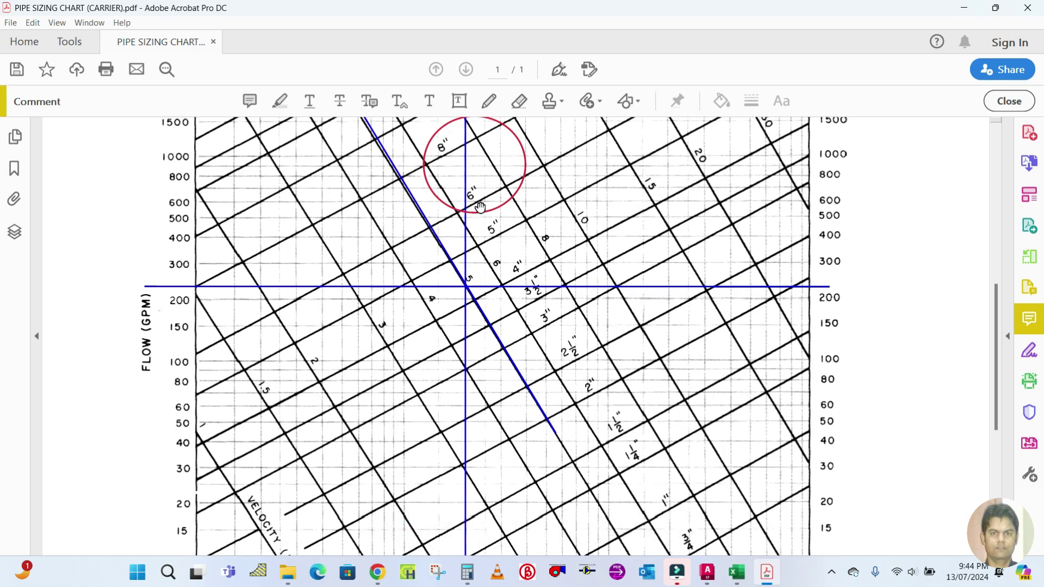
{"action": "left_click_drag", "start_coordinate": [478, 211], "coordinate": [473, 322]}
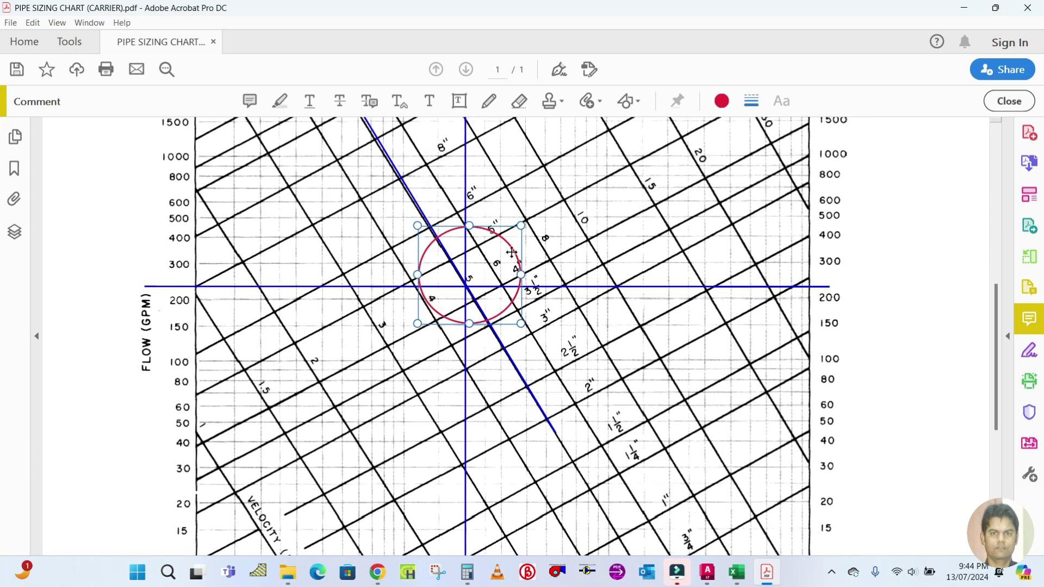
{"action": "left_click", "coordinate": [607, 258]}
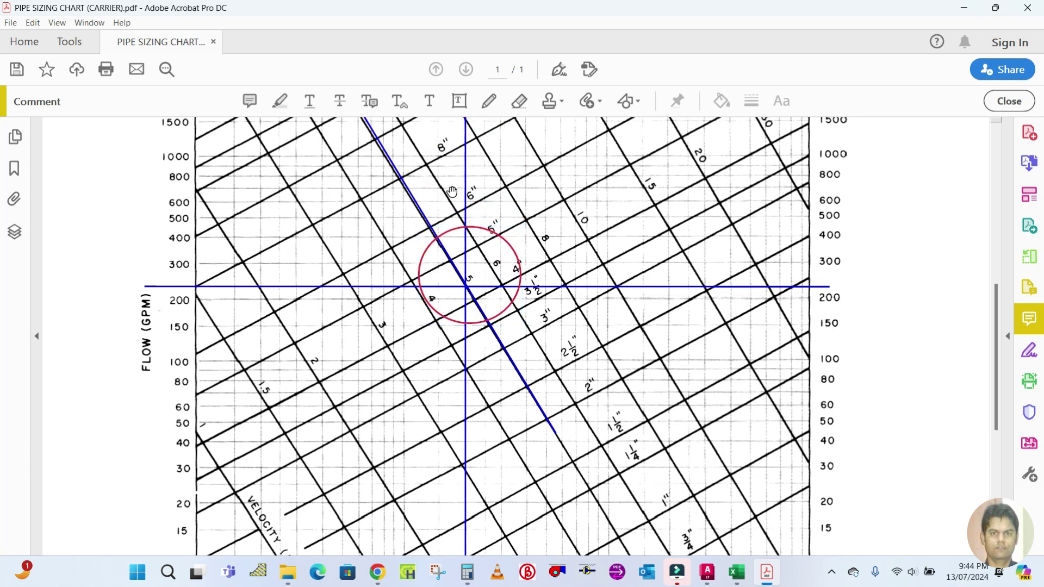
Switch to the Excel workbook and review the pipe diameter and friction loss entries for Floor Piping D to E
{"action": "left_click", "coordinate": [737, 572]}
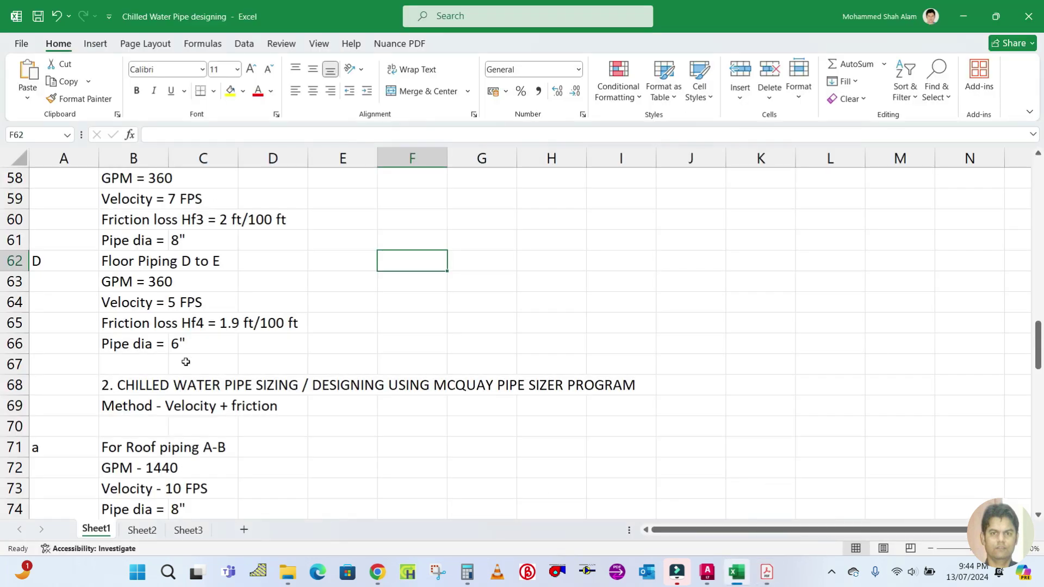
{"action": "left_click", "coordinate": [159, 345]}
{"action": "left_click", "coordinate": [357, 325]}
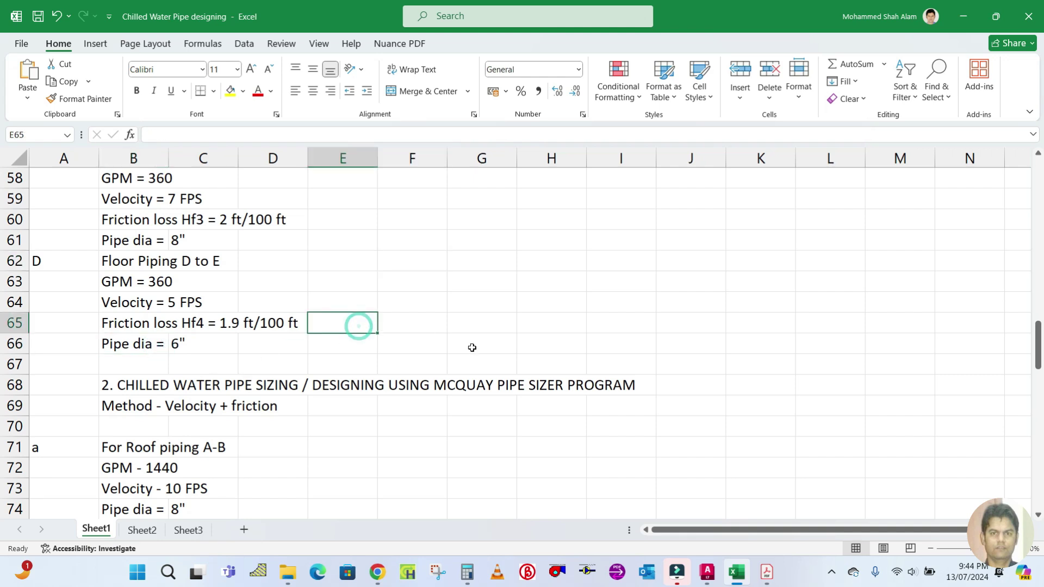
{"action": "scroll", "coordinate": [511, 353], "scroll_direction": "up", "scroll_amount": 2}
{"action": "scroll", "coordinate": [527, 363], "scroll_direction": "up", "scroll_amount": 1}
Go back to the Carrier chart in Acrobat and examine the marked intersection against the flow, velocity, pipe size and friction loss scales
{"action": "left_click", "coordinate": [767, 572]}
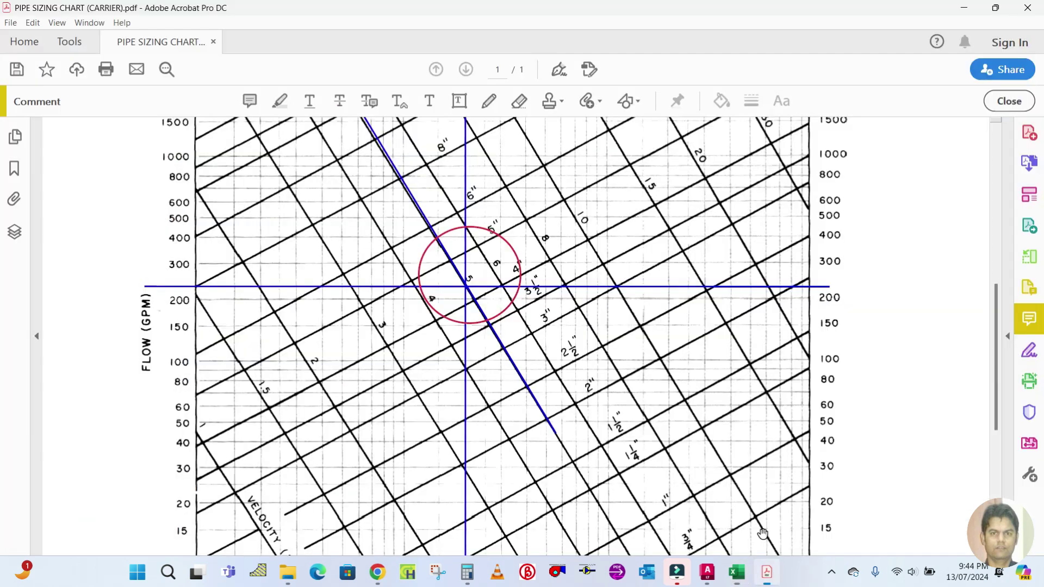
{"action": "scroll", "coordinate": [703, 374], "scroll_direction": "up", "scroll_amount": 3}
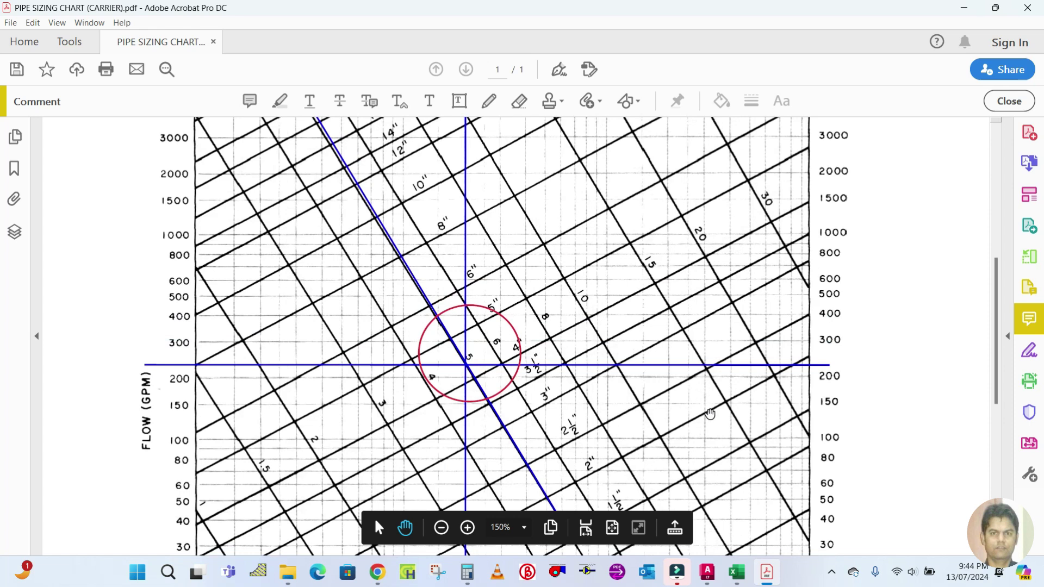
{"action": "scroll", "coordinate": [711, 414], "scroll_direction": "down", "scroll_amount": 2}
{"action": "scroll", "coordinate": [750, 405], "scroll_direction": "up", "scroll_amount": 3}
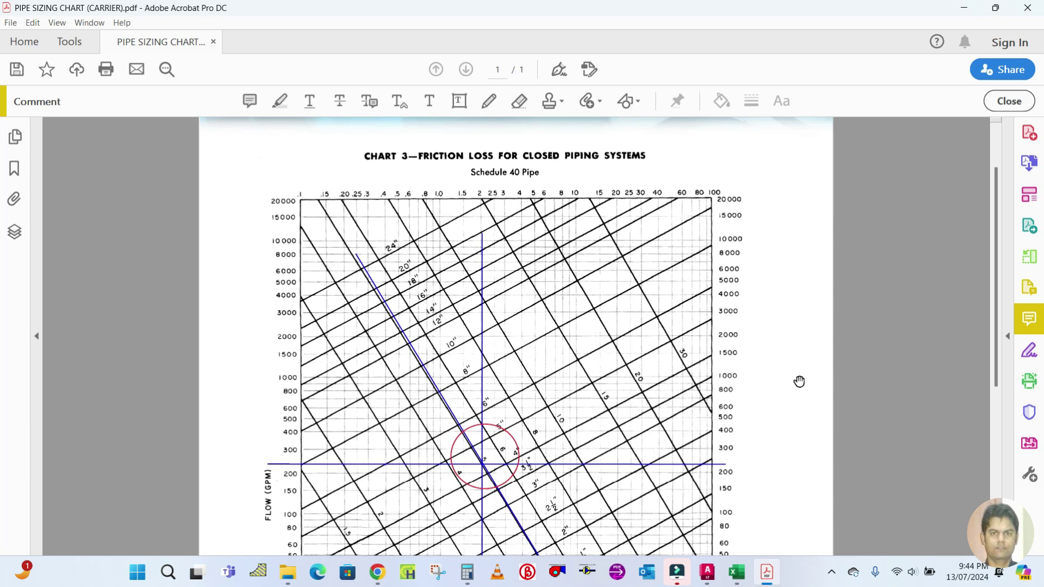
{"action": "scroll", "coordinate": [783, 386], "scroll_direction": "down", "scroll_amount": 5}
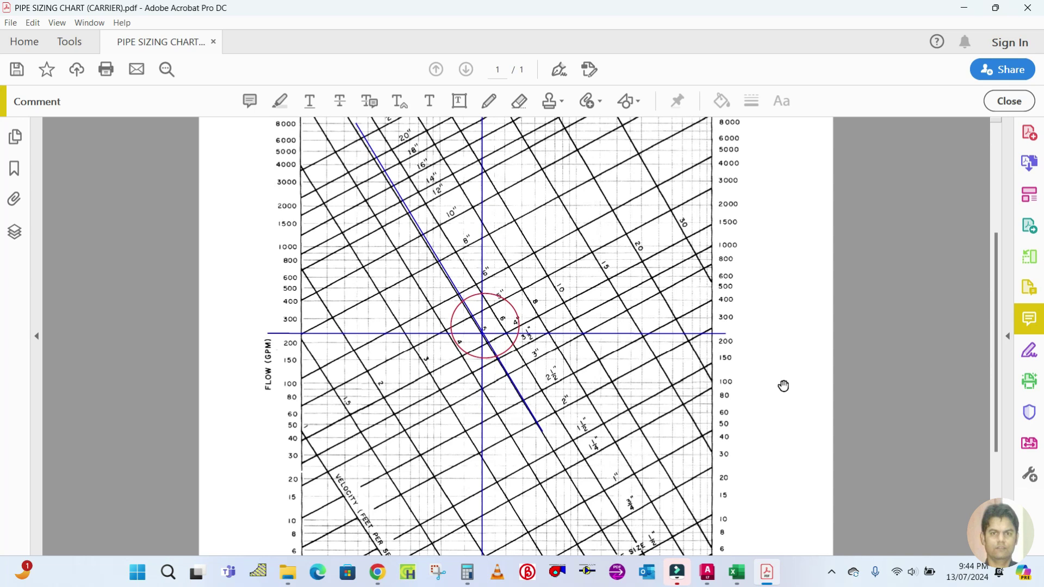
{"action": "scroll", "coordinate": [784, 385], "scroll_direction": "down", "scroll_amount": 6}
{"action": "scroll", "coordinate": [783, 386], "scroll_direction": "up", "scroll_amount": 6}
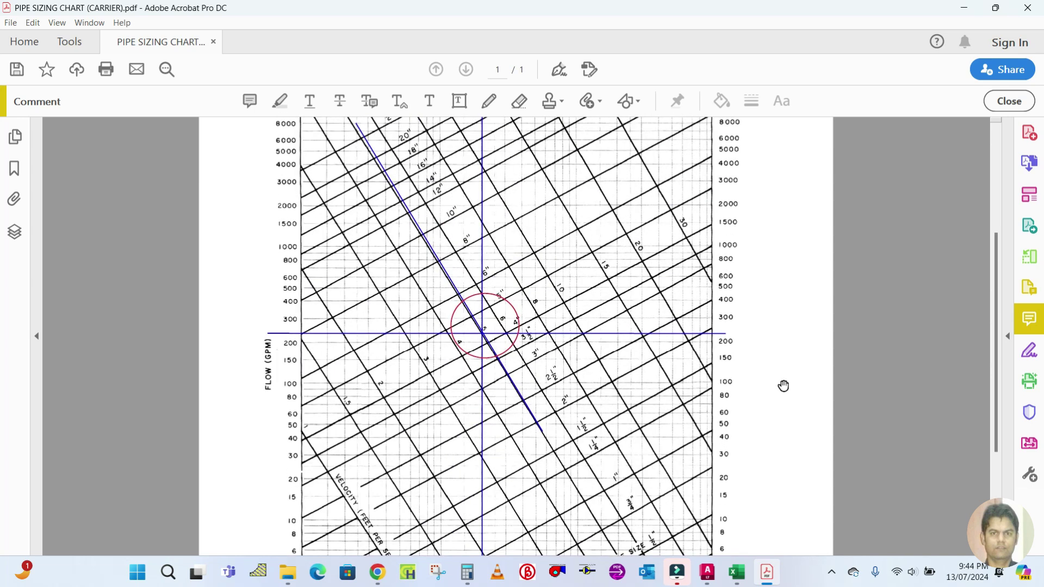
{"action": "scroll", "coordinate": [784, 386], "scroll_direction": "up", "scroll_amount": 5}
{"action": "scroll", "coordinate": [783, 385], "scroll_direction": "down", "scroll_amount": 3}
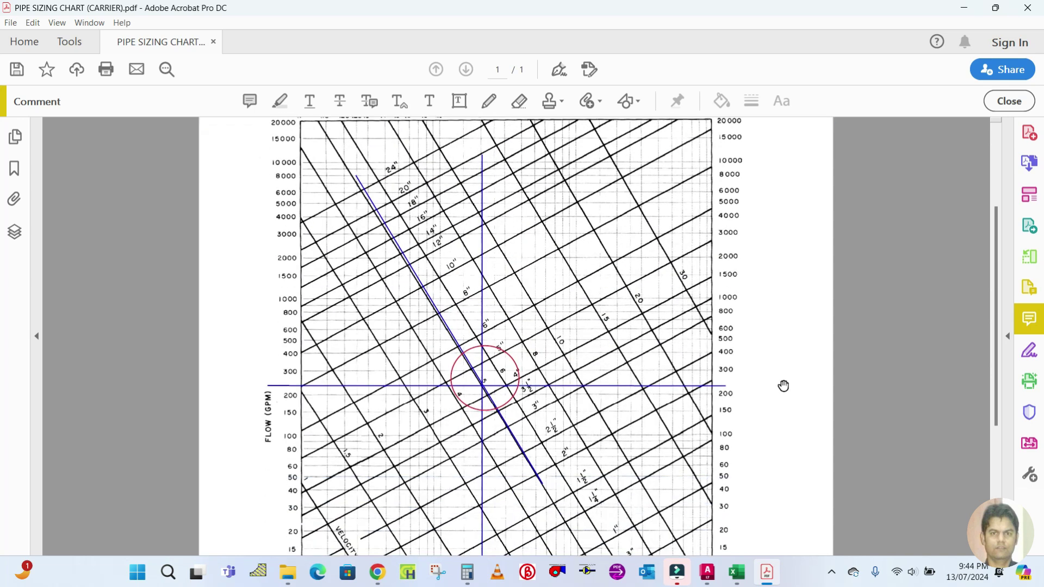